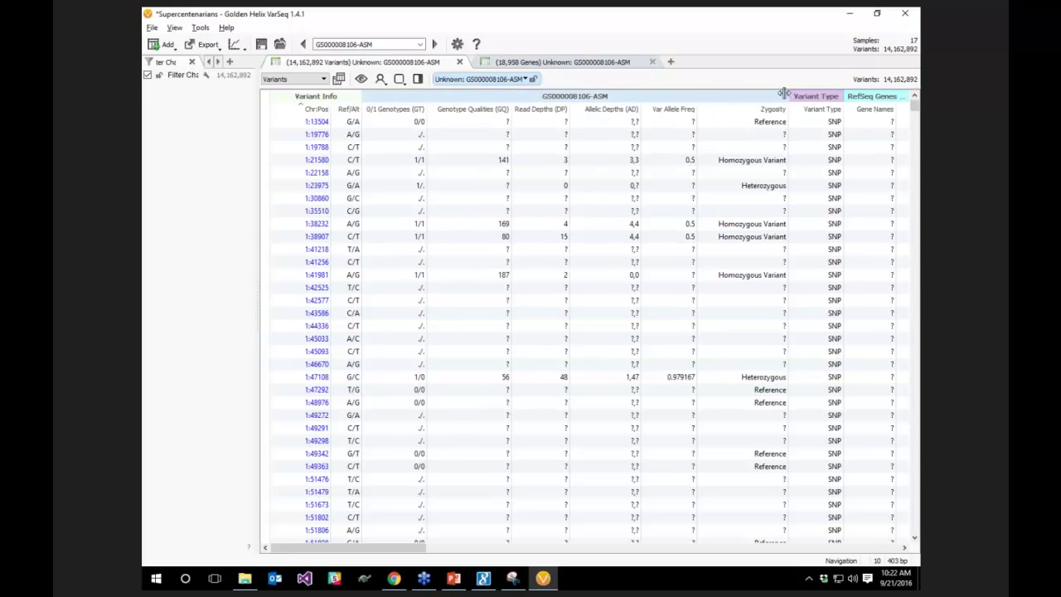
Narrow the sample's columns to reveal gene annotations, then step to the next sample and back
{"action": "left_click_drag", "start_coordinate": [788, 92], "coordinate": [723, 93]}
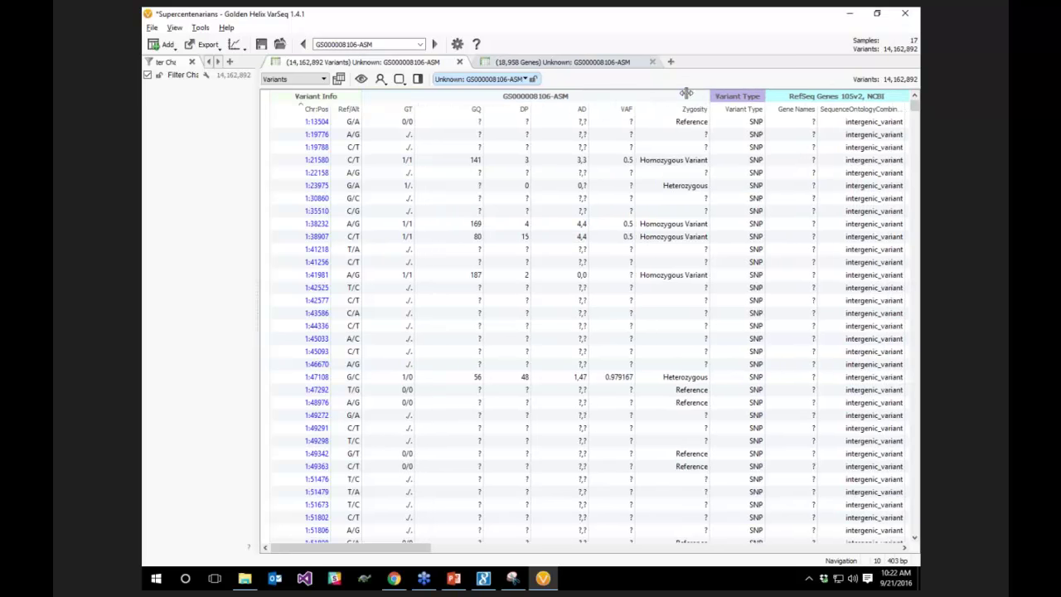
{"action": "left_click", "coordinate": [433, 45]}
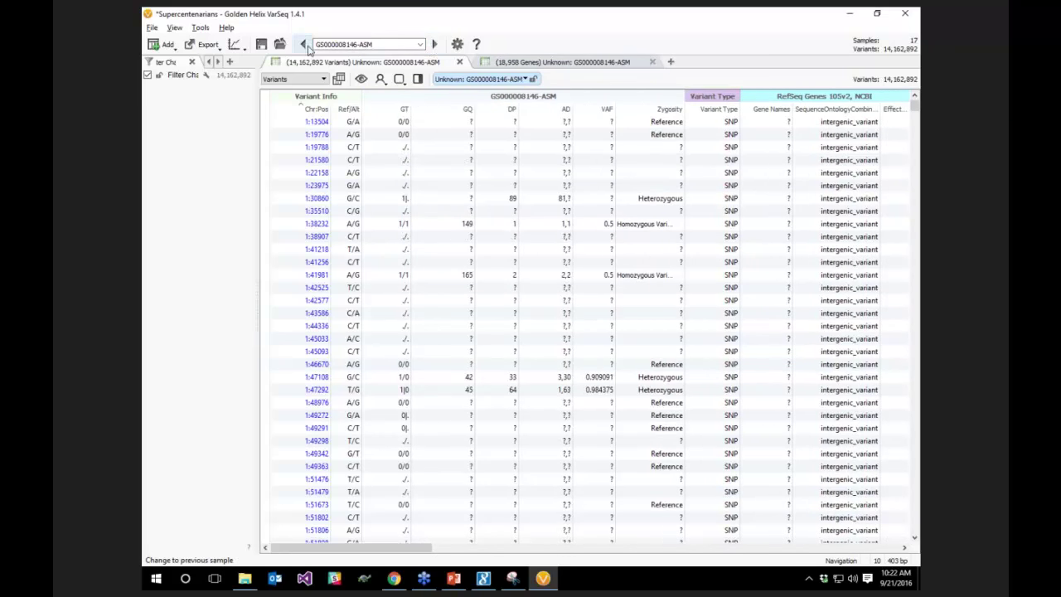
{"action": "left_click", "coordinate": [519, 79]}
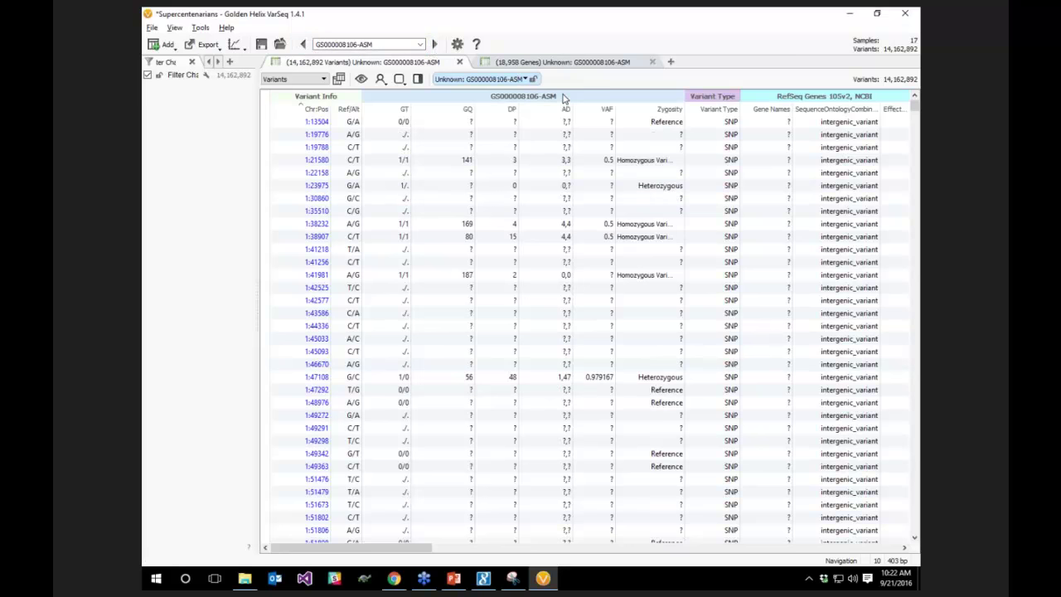
Show genotype columns for All Samples and narrow the first sample's columns to fit more
{"action": "right_click", "coordinate": [563, 98]}
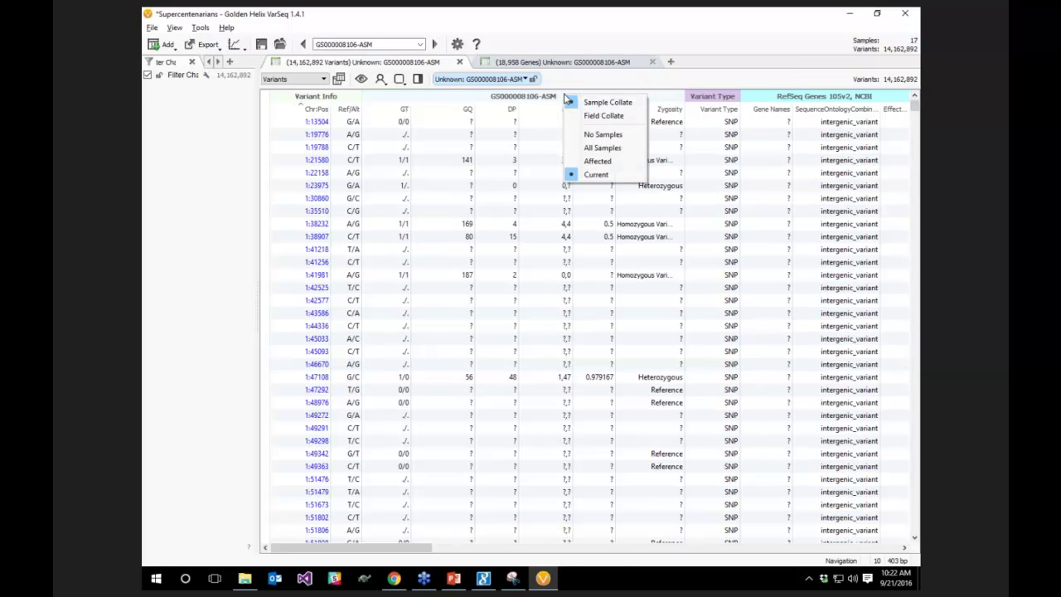
{"action": "left_click", "coordinate": [603, 148]}
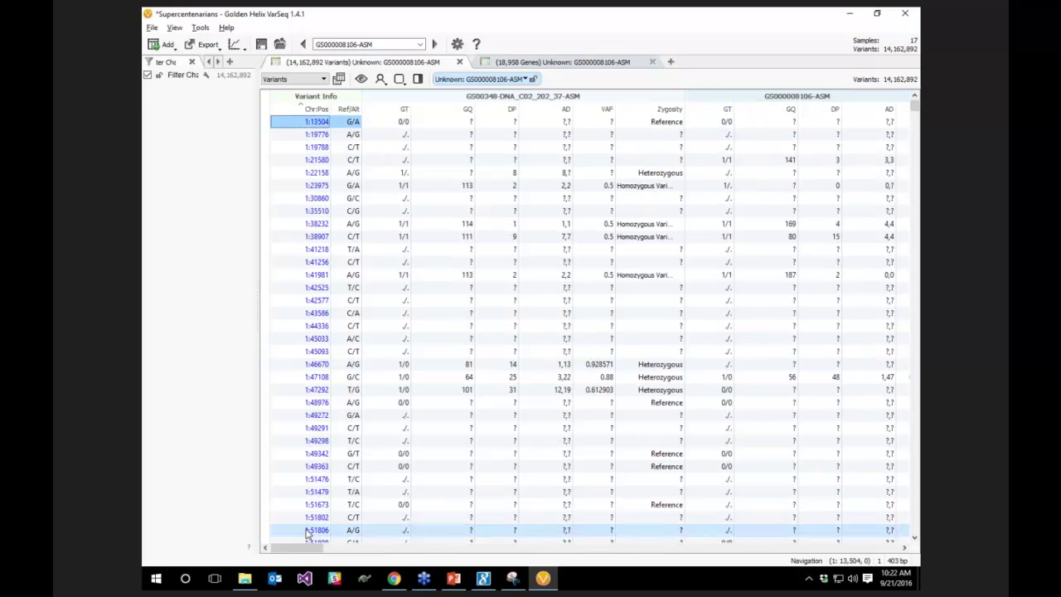
{"action": "left_click_drag", "start_coordinate": [300, 552], "coordinate": [278, 551]}
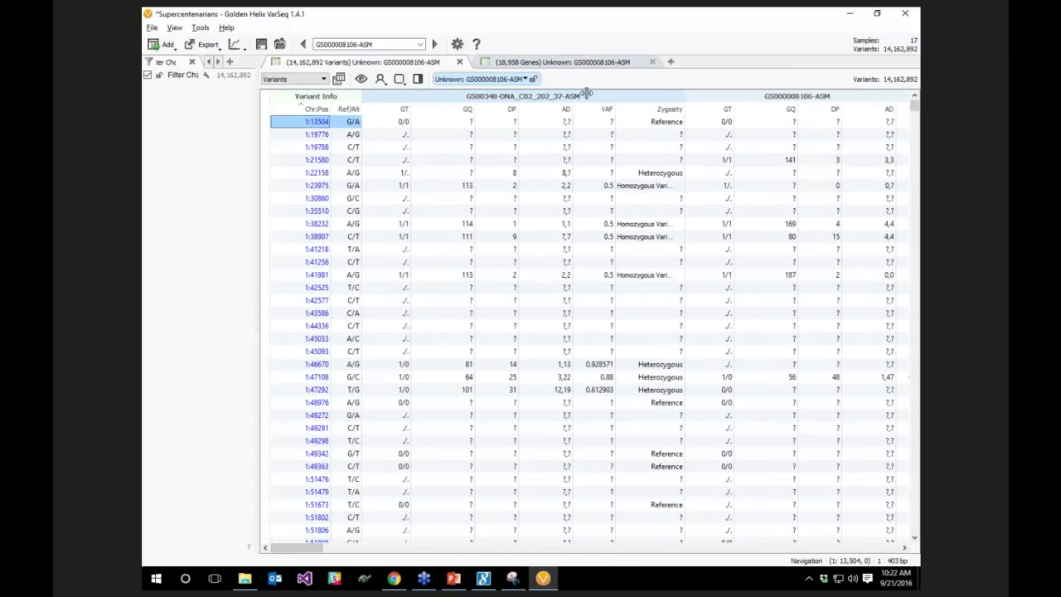
{"action": "left_click_drag", "start_coordinate": [585, 93], "coordinate": [524, 101]}
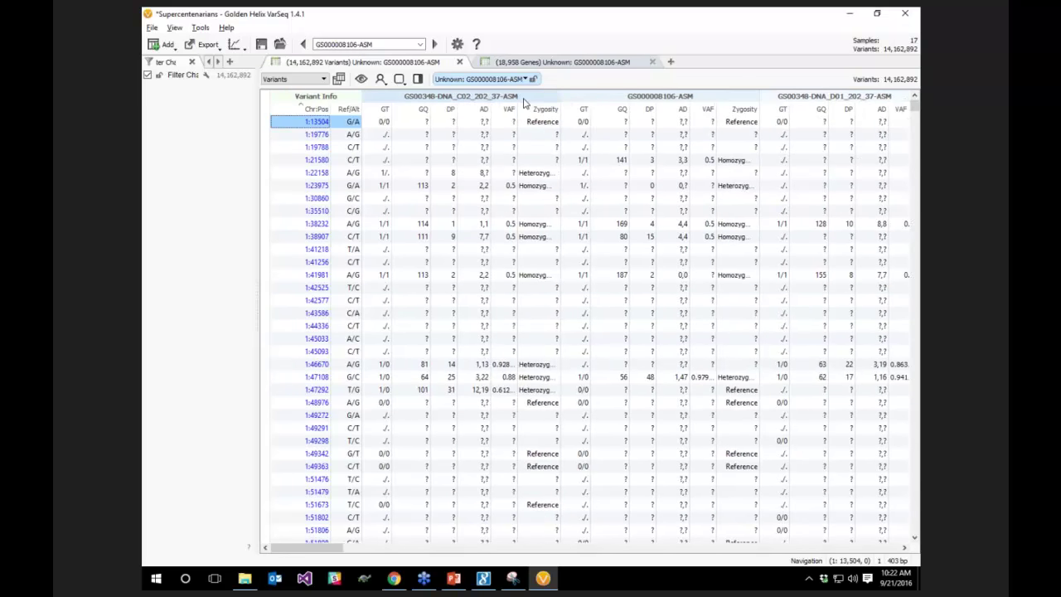
Group the genotype columns by field across samples with Field Collate
{"action": "right_click", "coordinate": [524, 101]}
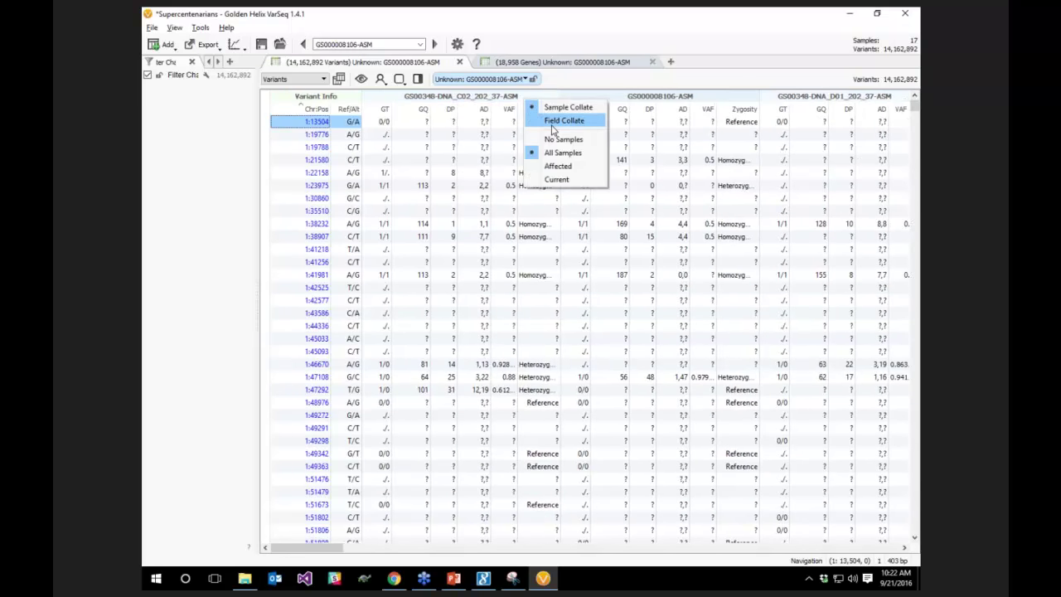
{"action": "left_click", "coordinate": [553, 123]}
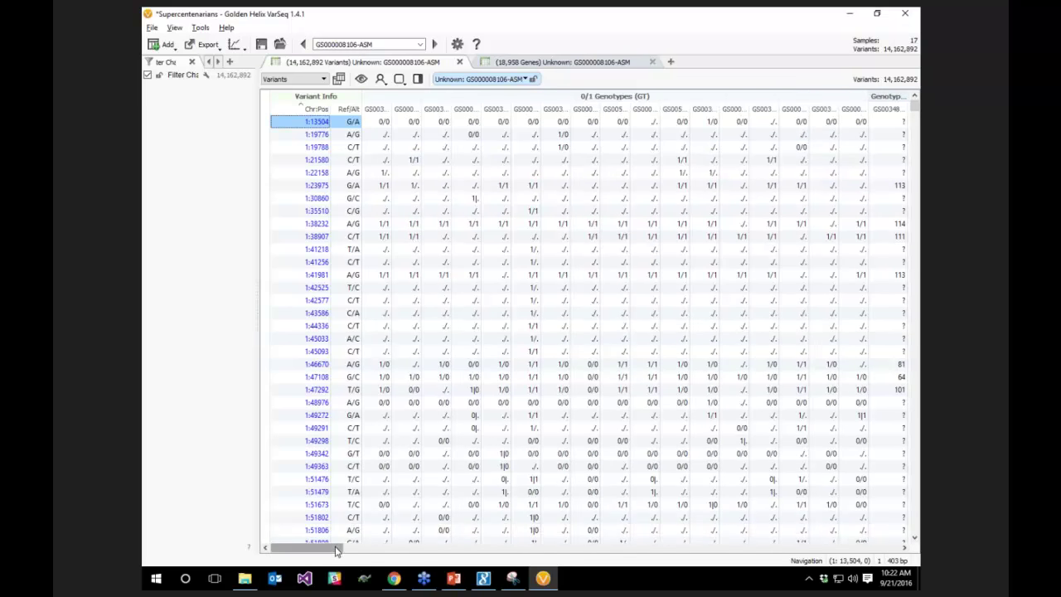
{"action": "left_click_drag", "start_coordinate": [338, 549], "coordinate": [700, 561]}
{"action": "left_click_drag", "start_coordinate": [471, 550], "coordinate": [368, 547]}
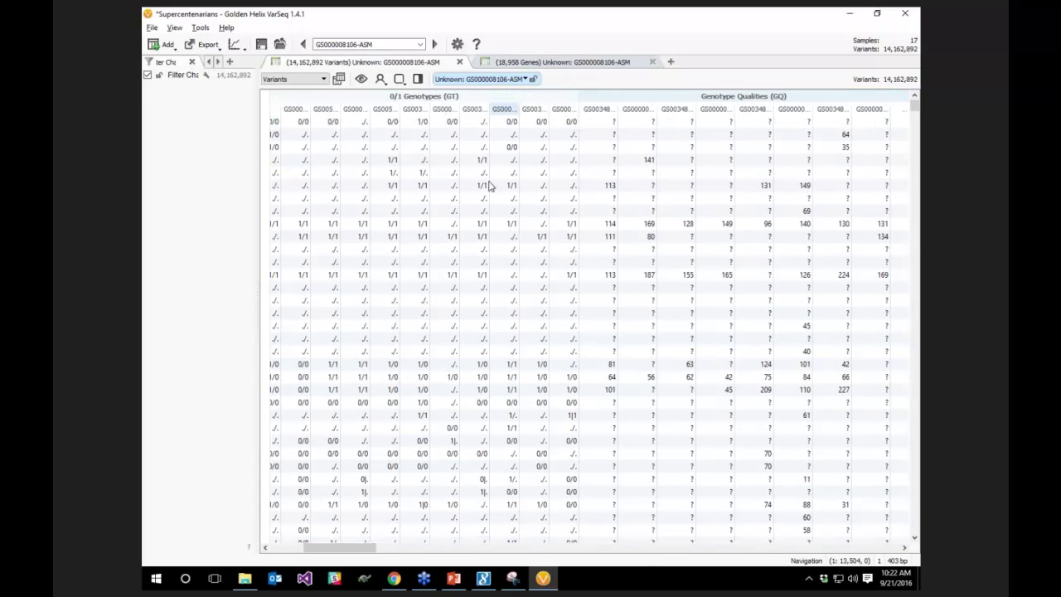
Regroup the columns per sample with Sample Collate and bring the Variant Info columns back
{"action": "right_click", "coordinate": [454, 100]}
{"action": "left_click", "coordinate": [472, 106]}
{"action": "left_click", "coordinate": [285, 548]}
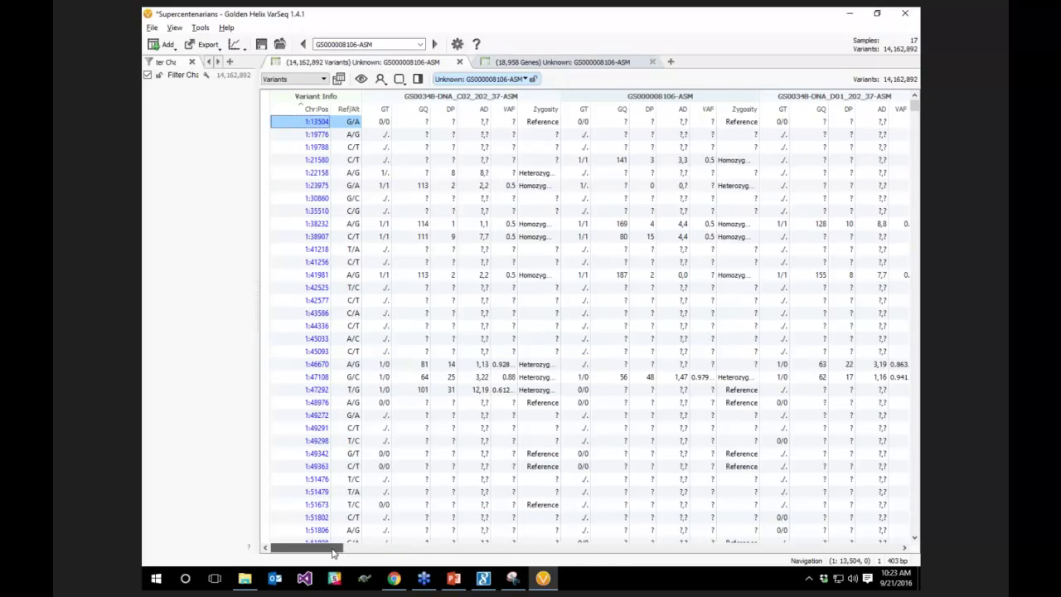
Scroll the variants table right to show the Allele Counts and ClinVar 2016-07-07 columns
{"action": "left_click_drag", "start_coordinate": [334, 552], "coordinate": [777, 567]}
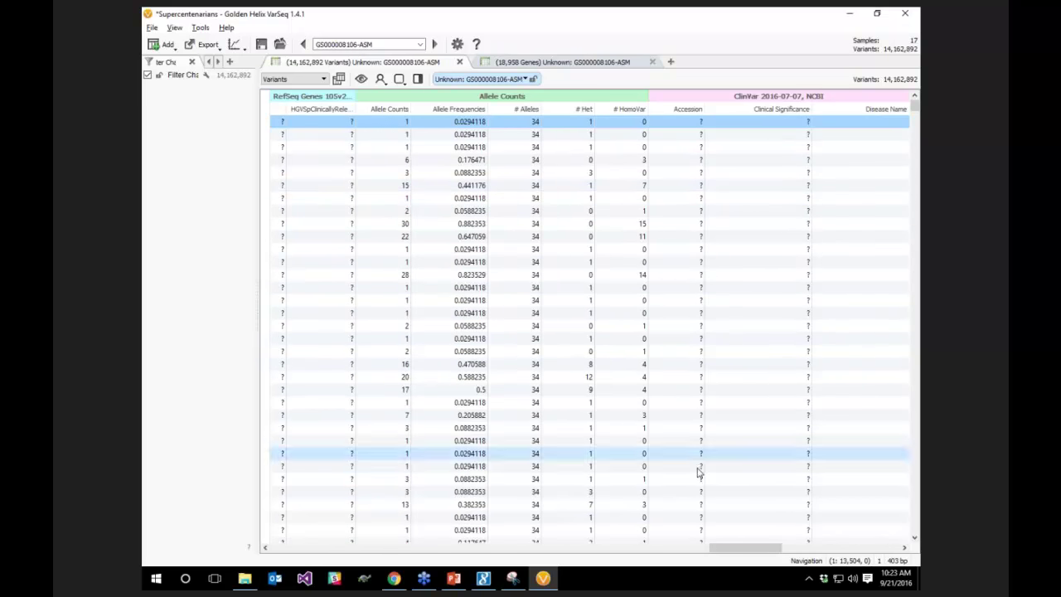
{"action": "left_click_drag", "start_coordinate": [731, 551], "coordinate": [765, 525]}
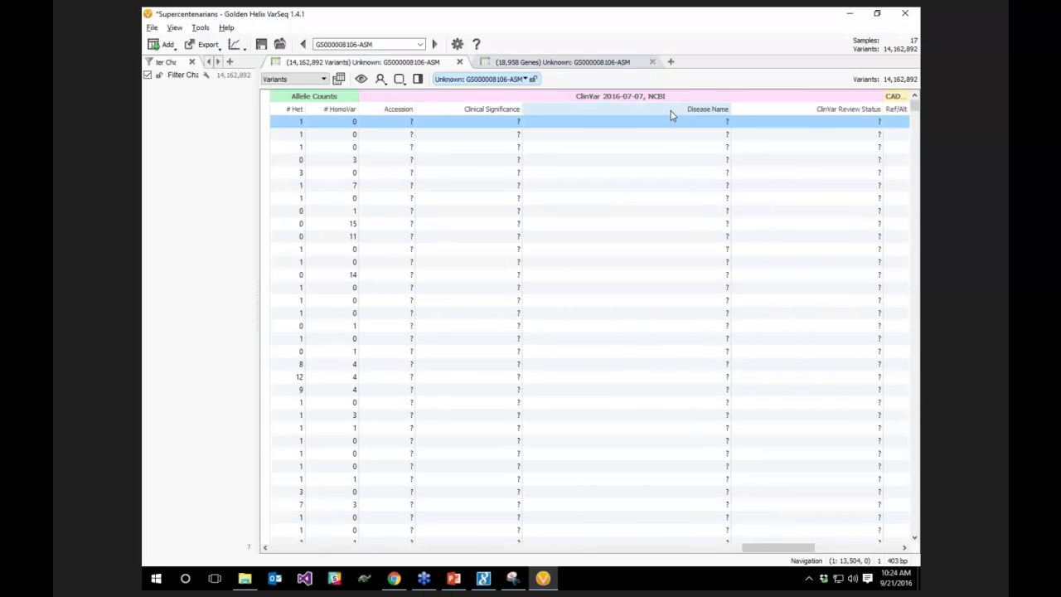
Create a filter on ClinVar Clinical Significance and widen the filter panel to show category counts
{"action": "right_click", "coordinate": [483, 113]}
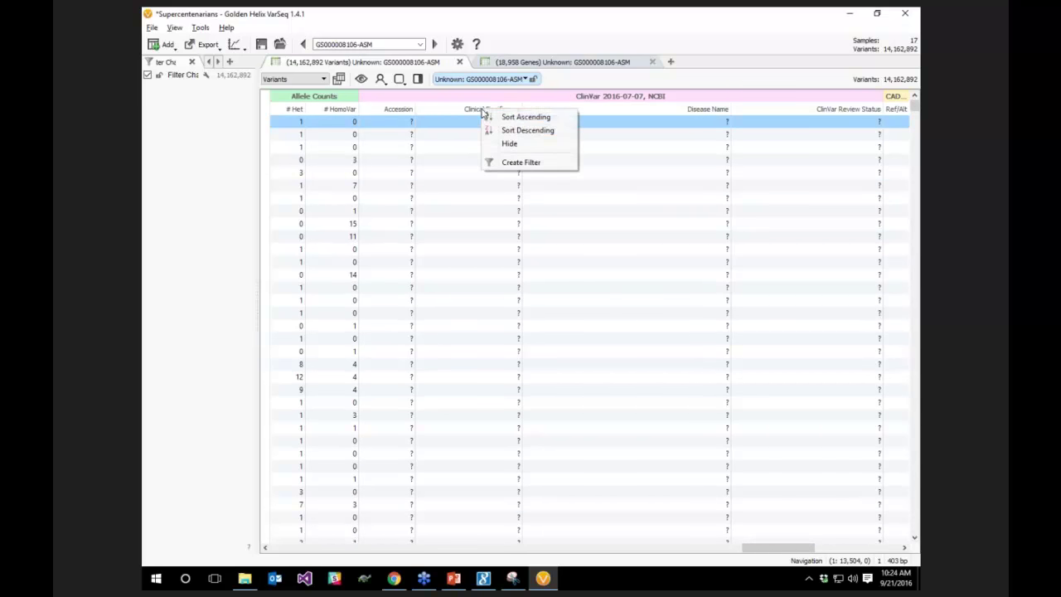
{"action": "left_click", "coordinate": [520, 162]}
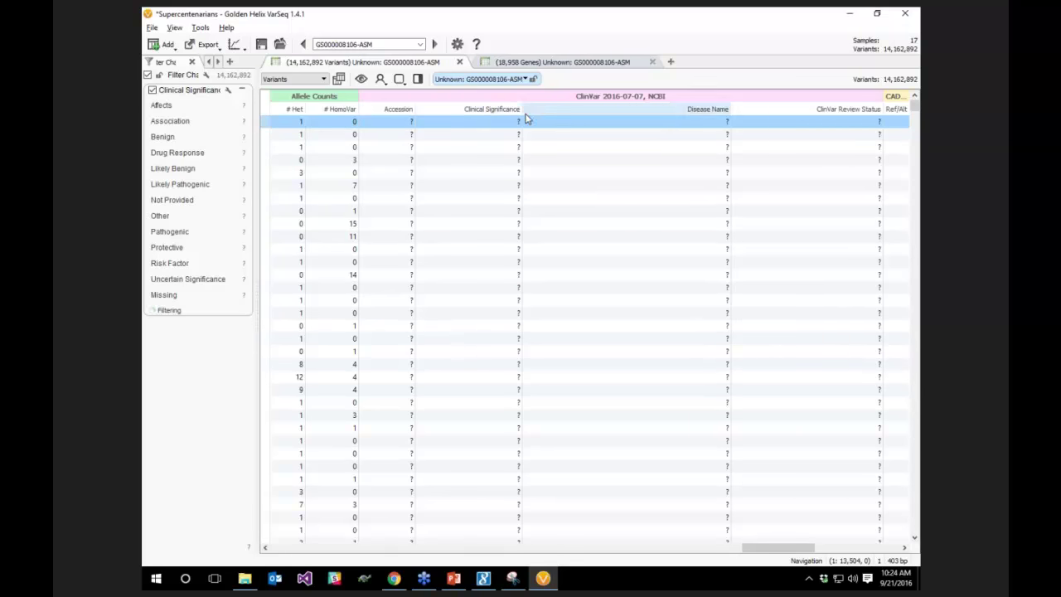
{"action": "left_click_drag", "start_coordinate": [258, 172], "coordinate": [287, 173]}
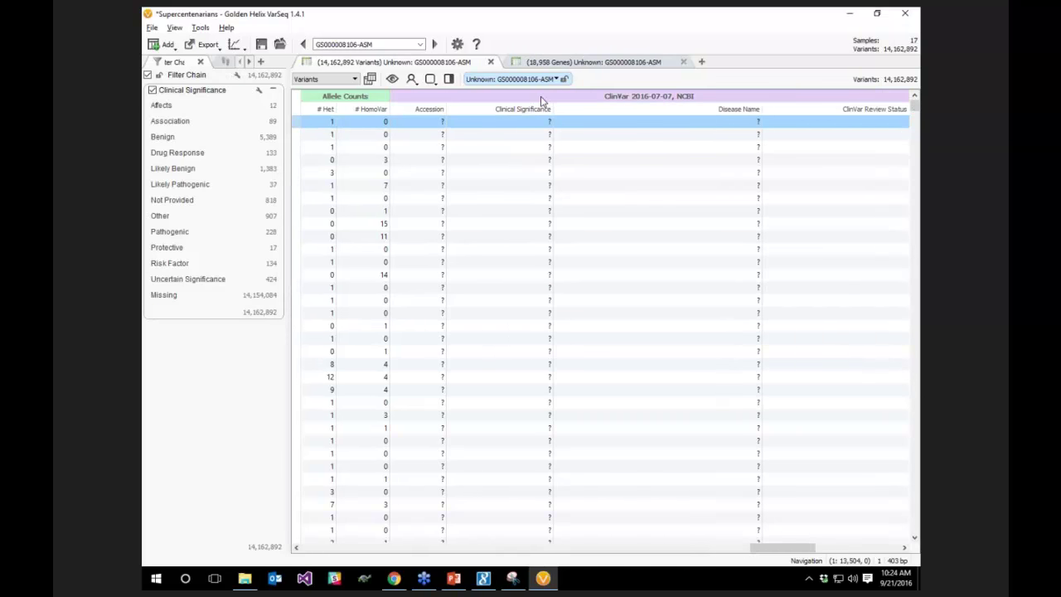
Review the ClinVar source information, then keep only Pathogenic variants, leaving 228
{"action": "mouse_move", "coordinate": [542, 100]}
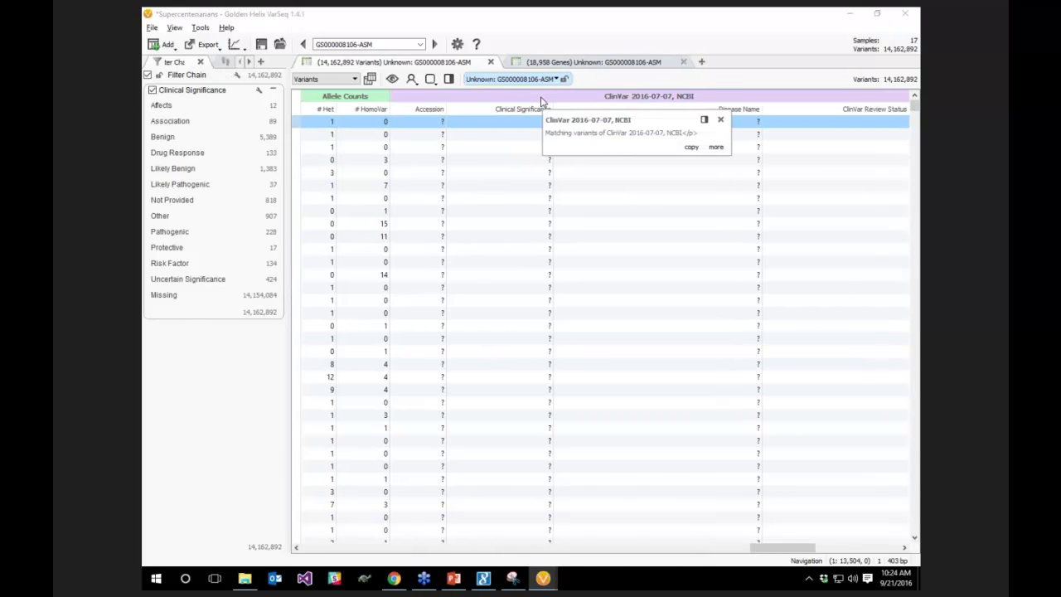
{"action": "left_click", "coordinate": [715, 147]}
{"action": "left_click_drag", "start_coordinate": [644, 166], "coordinate": [705, 165]}
{"action": "left_click", "coordinate": [671, 166]}
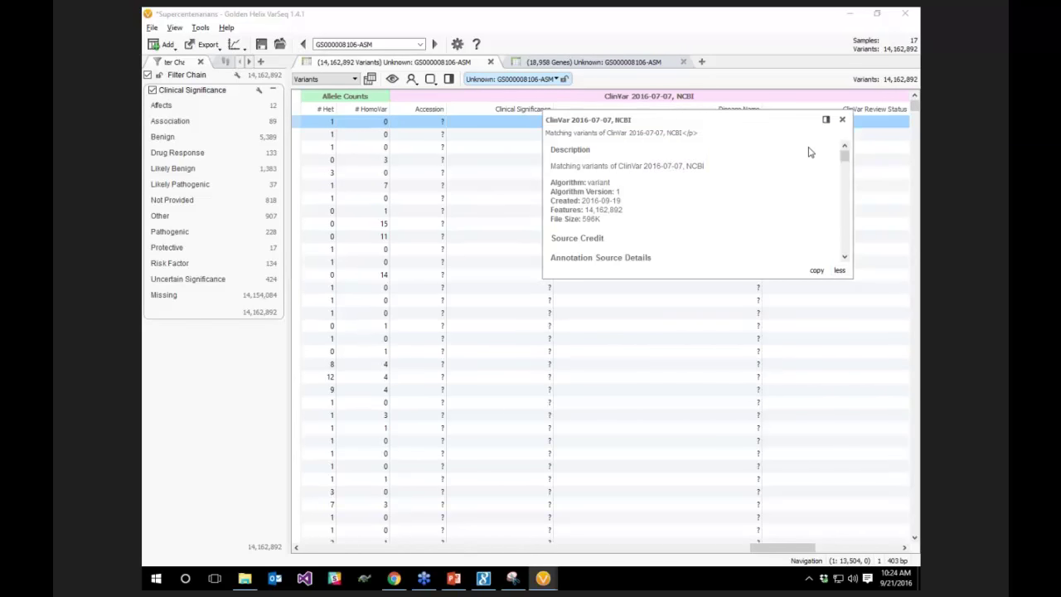
{"action": "left_click_drag", "start_coordinate": [846, 156], "coordinate": [845, 163]}
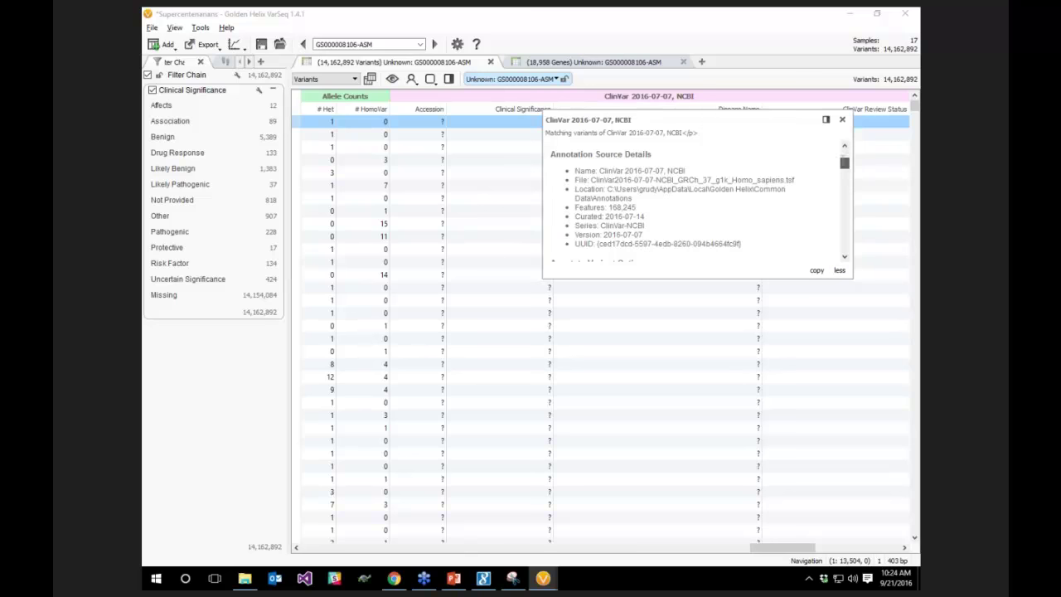
{"action": "left_click", "coordinate": [842, 120]}
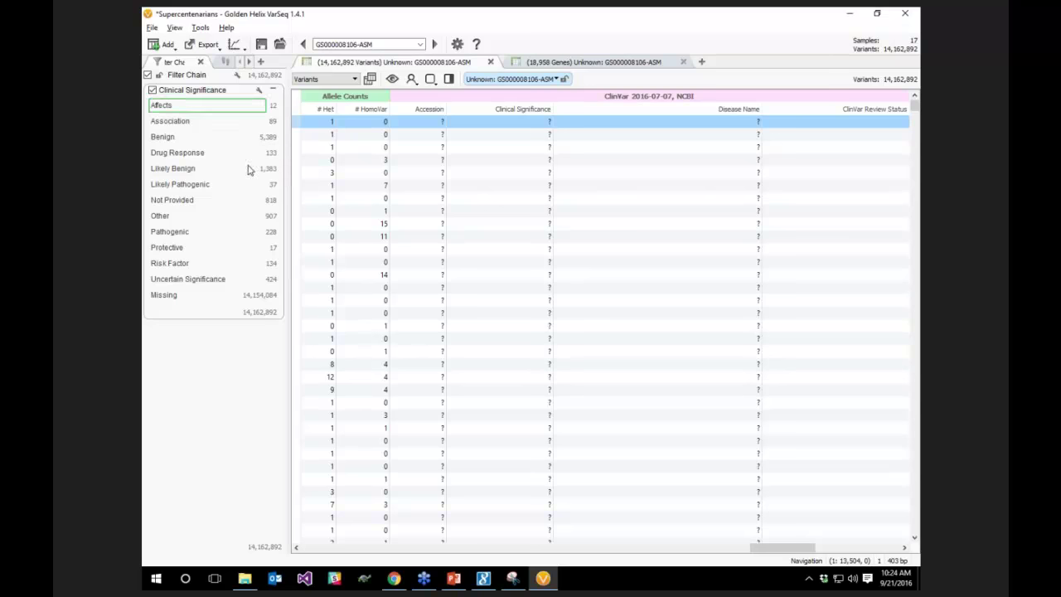
{"action": "left_click", "coordinate": [207, 232]}
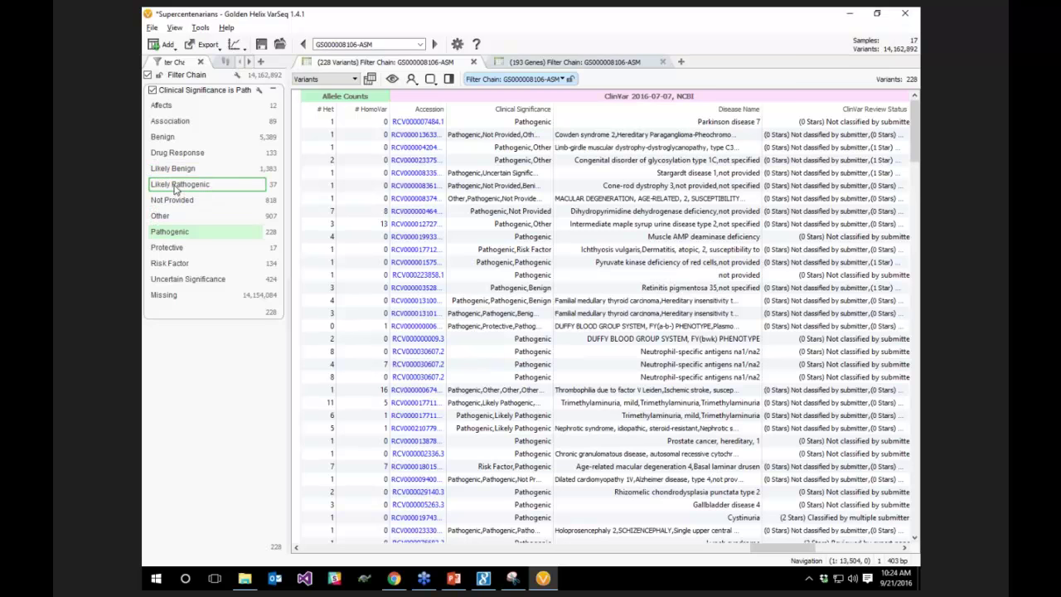
{"action": "left_click", "coordinate": [176, 189]}
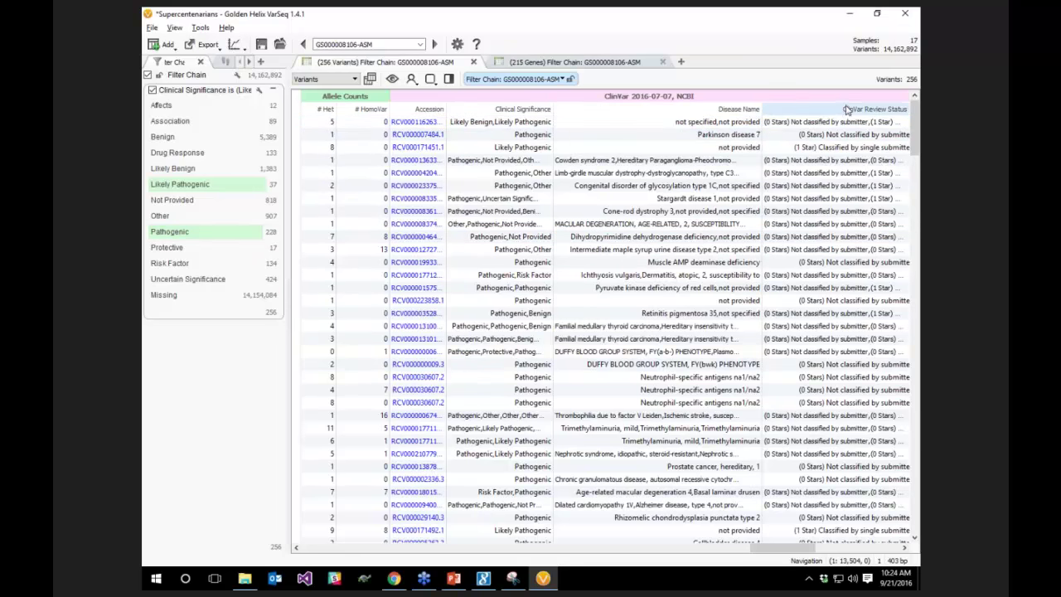
{"action": "mouse_move", "coordinate": [834, 111]}
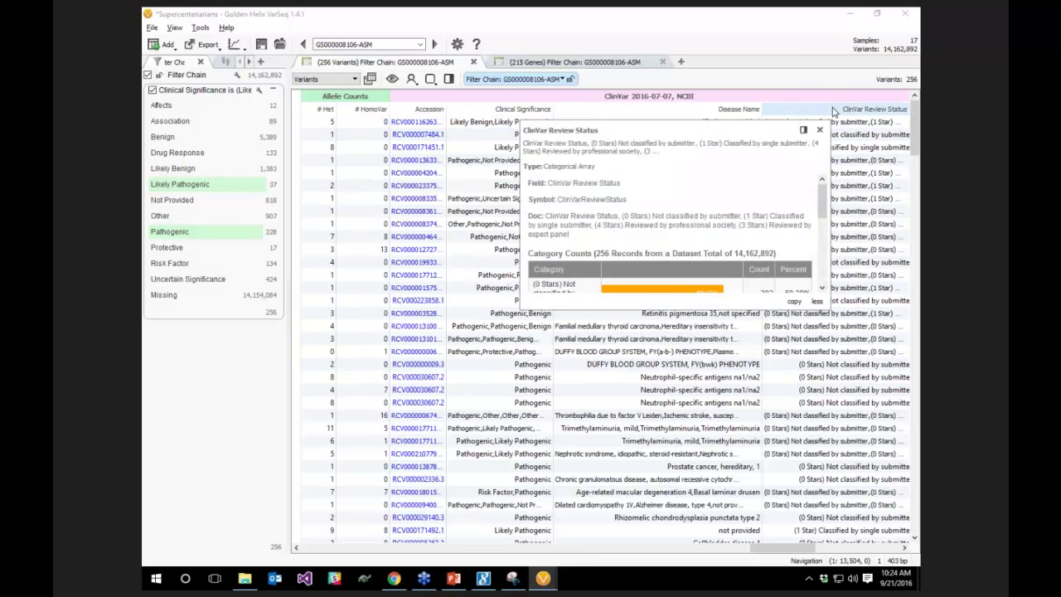
{"action": "scroll", "coordinate": [804, 186], "scroll_direction": "down", "scroll_amount": 2}
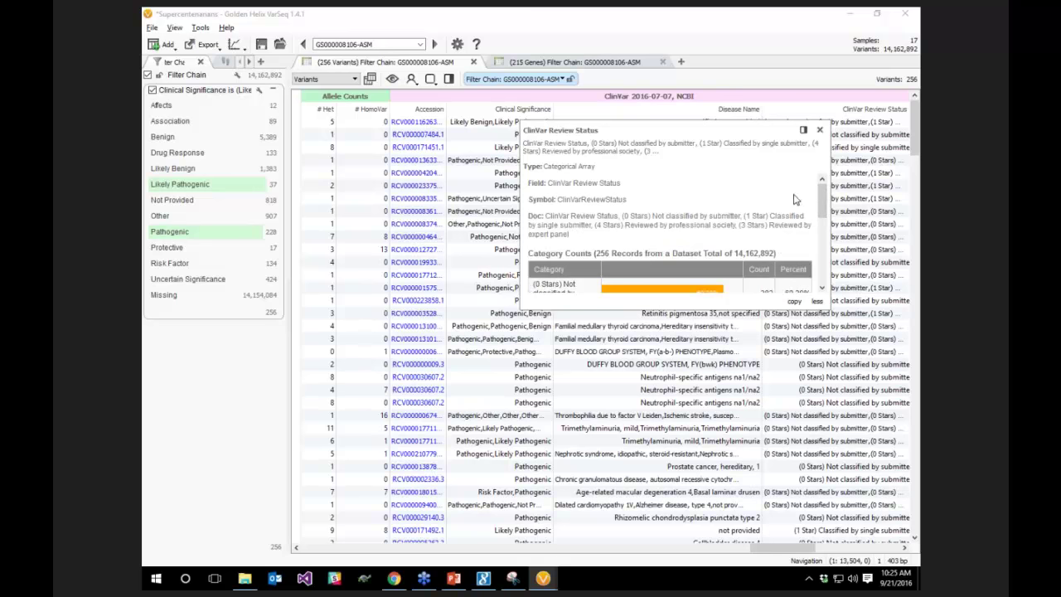
{"action": "scroll", "coordinate": [823, 213], "scroll_direction": "down", "scroll_amount": 1}
{"action": "left_click_drag", "start_coordinate": [825, 211], "coordinate": [826, 238]}
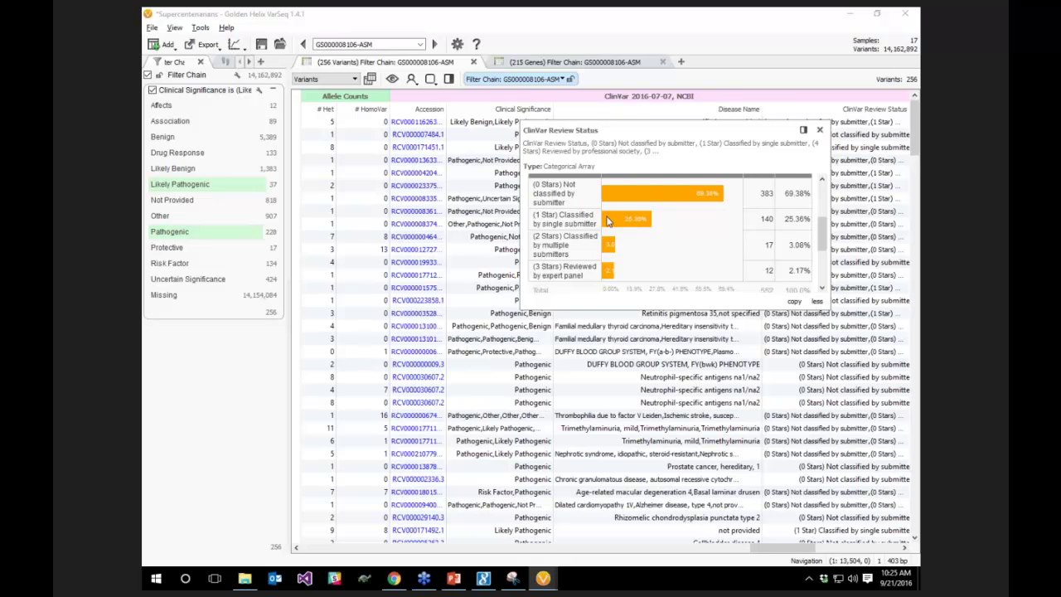
{"action": "left_click", "coordinate": [819, 131]}
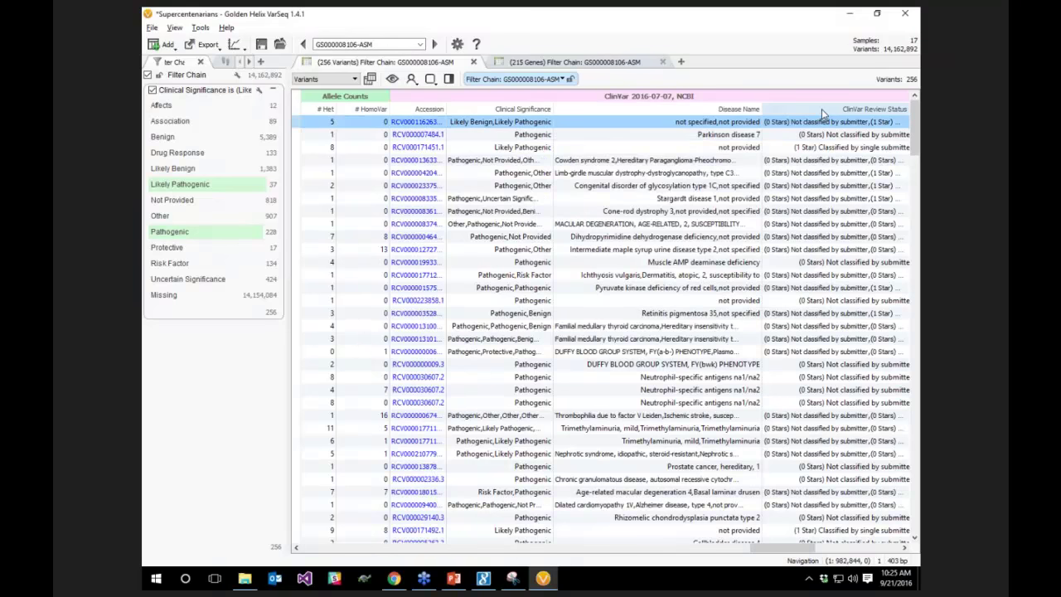
Filter ClinVar Review Status to 1 Star, 2 Stars and 3 Stars, leaving 111 variants
{"action": "right_click", "coordinate": [829, 121]}
{"action": "left_click", "coordinate": [862, 164]}
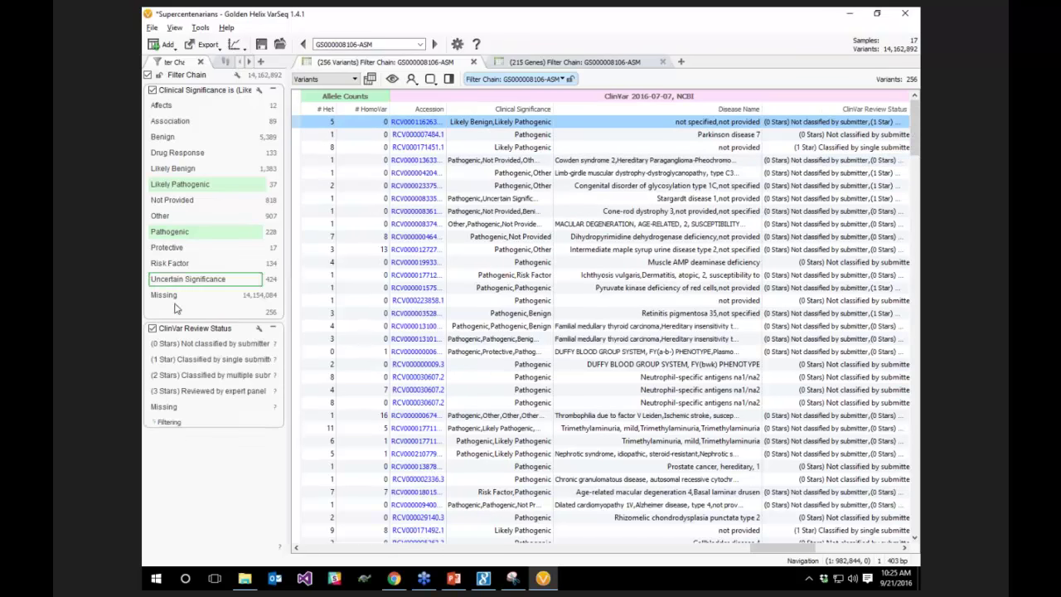
{"action": "left_click", "coordinate": [169, 360]}
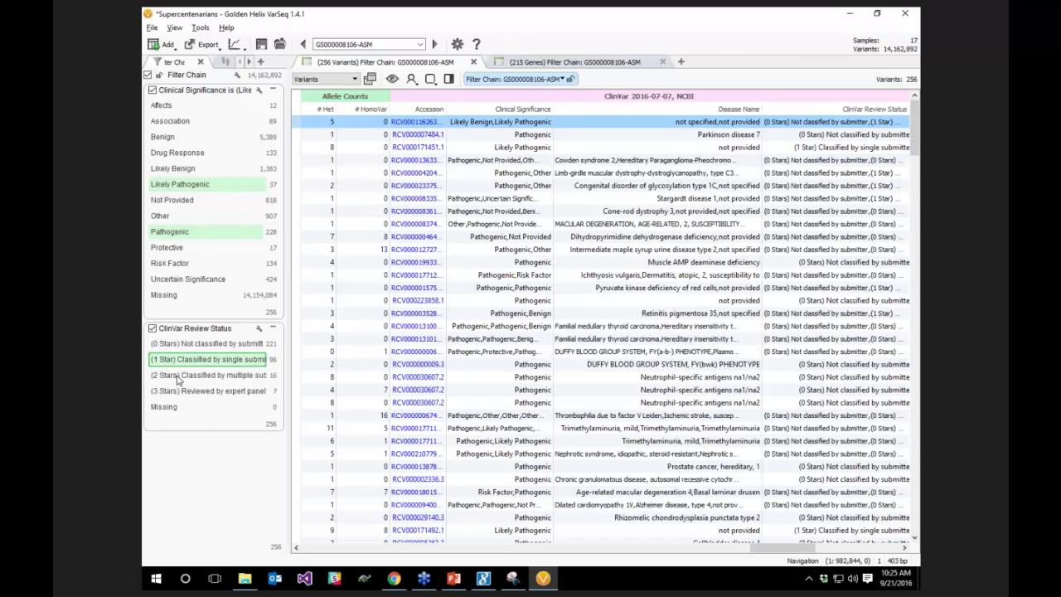
{"action": "left_click", "coordinate": [176, 376], "text": "ctrl"}
{"action": "left_click", "coordinate": [248, 391], "text": "ctrl"}
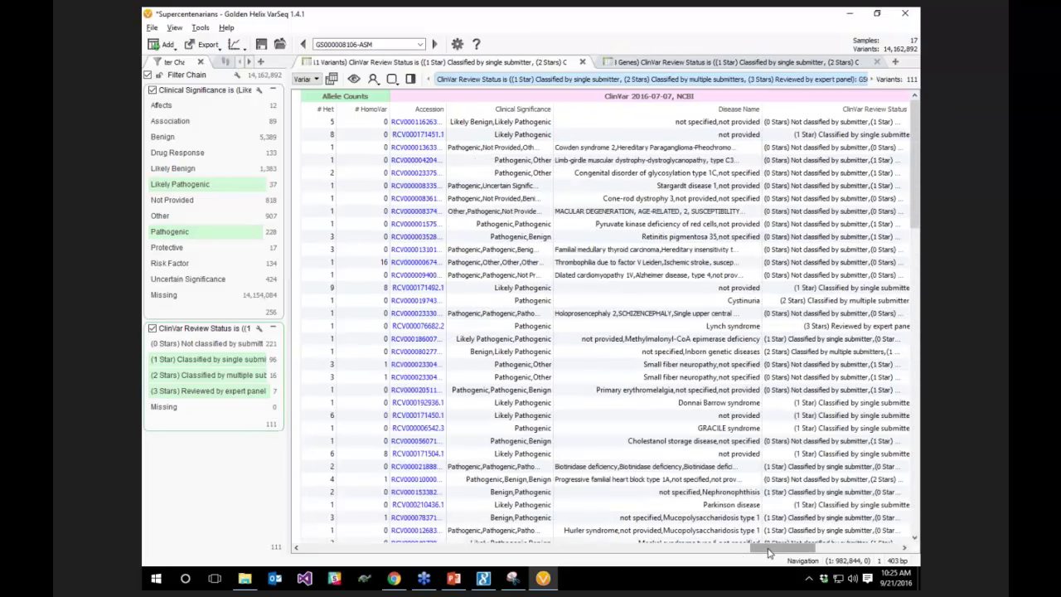
{"action": "left_click_drag", "start_coordinate": [768, 553], "coordinate": [686, 537]}
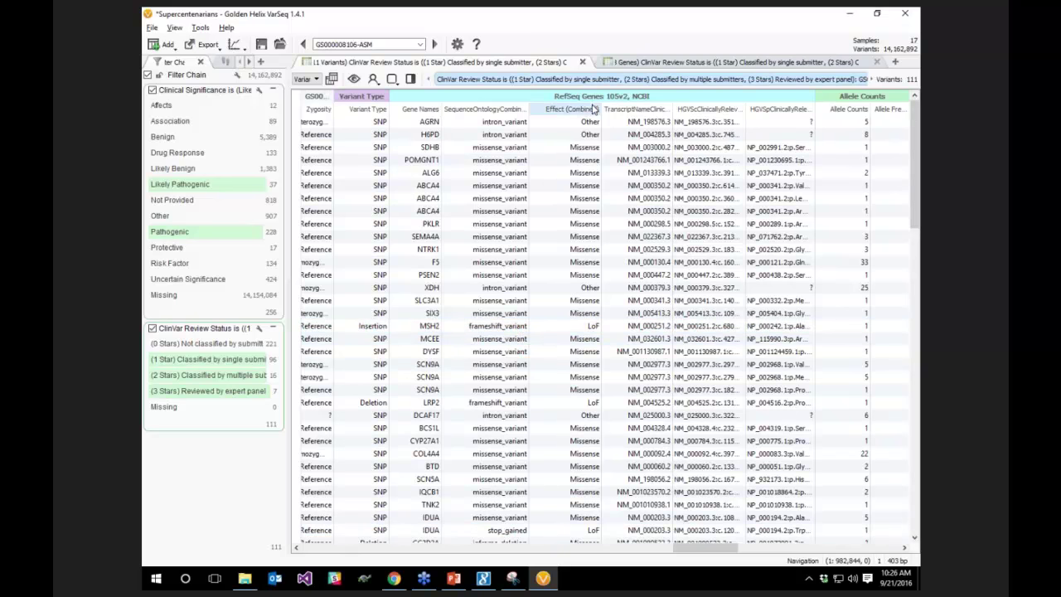
{"action": "right_click", "coordinate": [590, 108]}
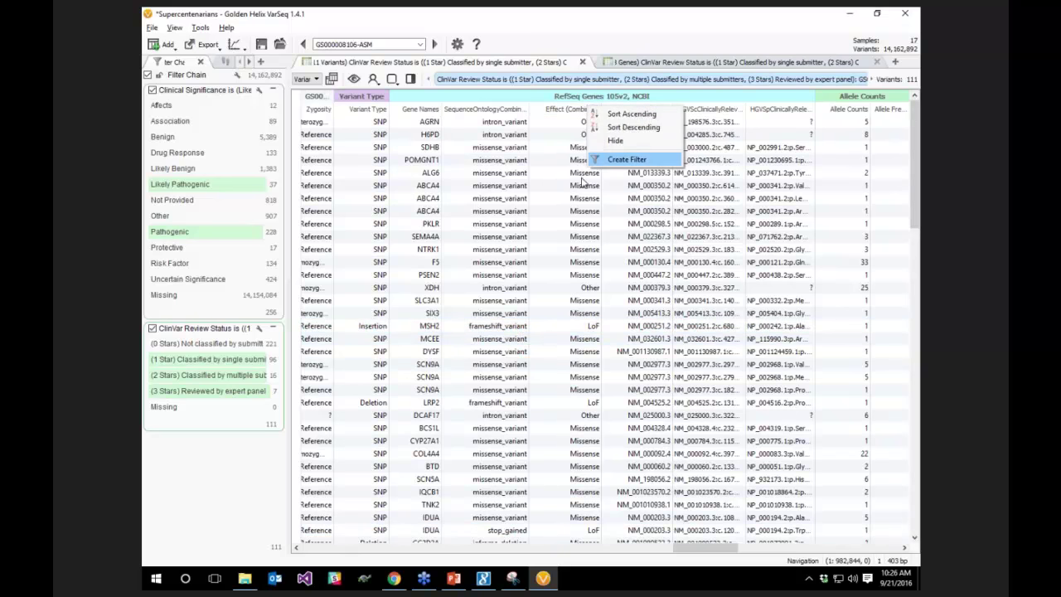
Filter Effect (Combined) to LoF only, leaving 10 variants in genes such as MSH2, LRP2 and GJB2
{"action": "left_click", "coordinate": [622, 159]}
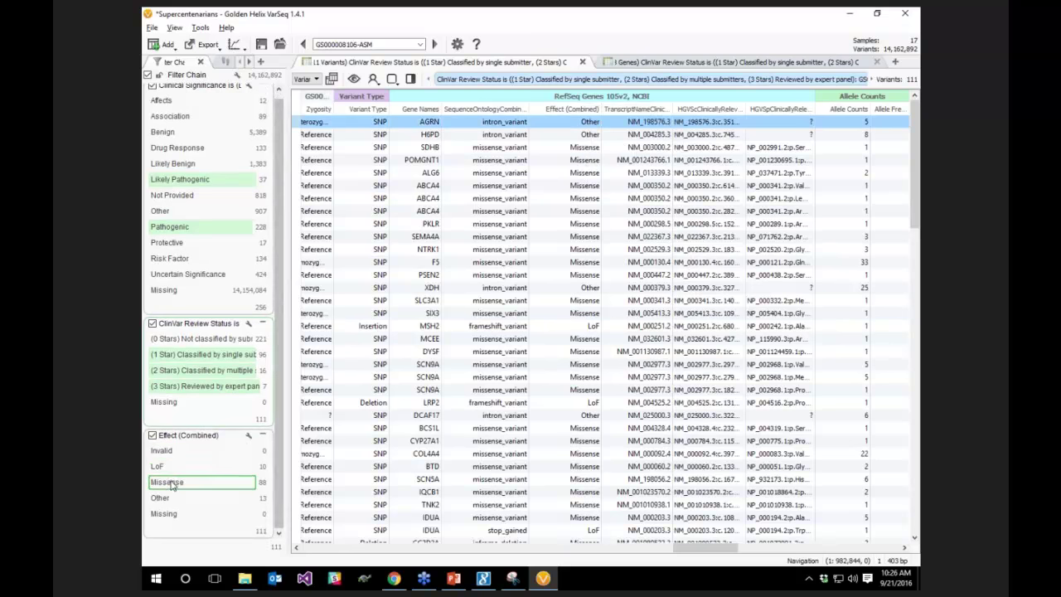
{"action": "left_click", "coordinate": [170, 469]}
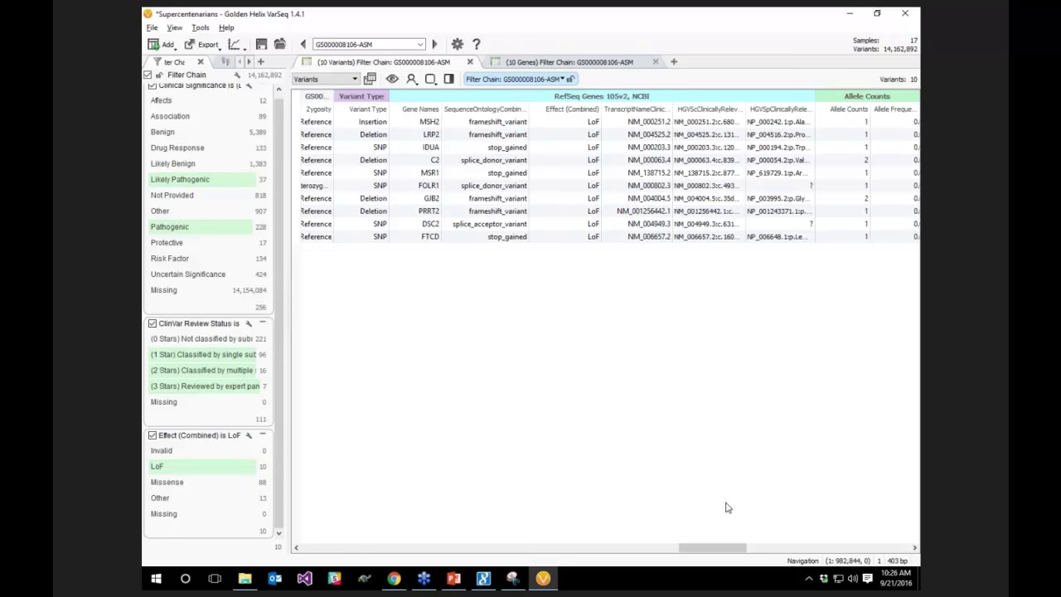
{"action": "left_click_drag", "start_coordinate": [703, 549], "coordinate": [702, 553]}
{"action": "left_click", "coordinate": [755, 548]}
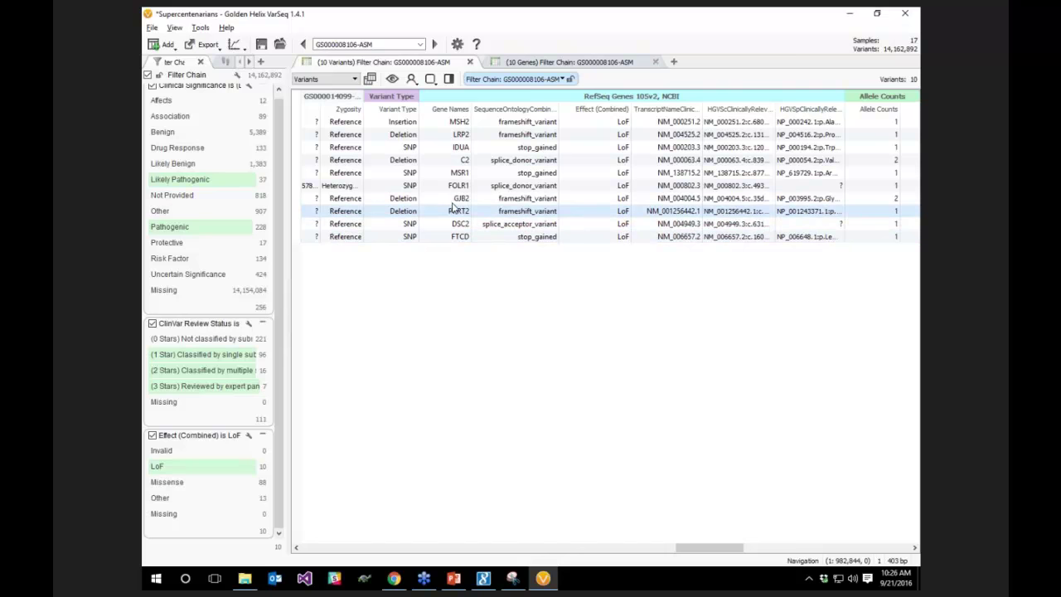
{"action": "left_click_drag", "start_coordinate": [700, 547], "coordinate": [705, 547]}
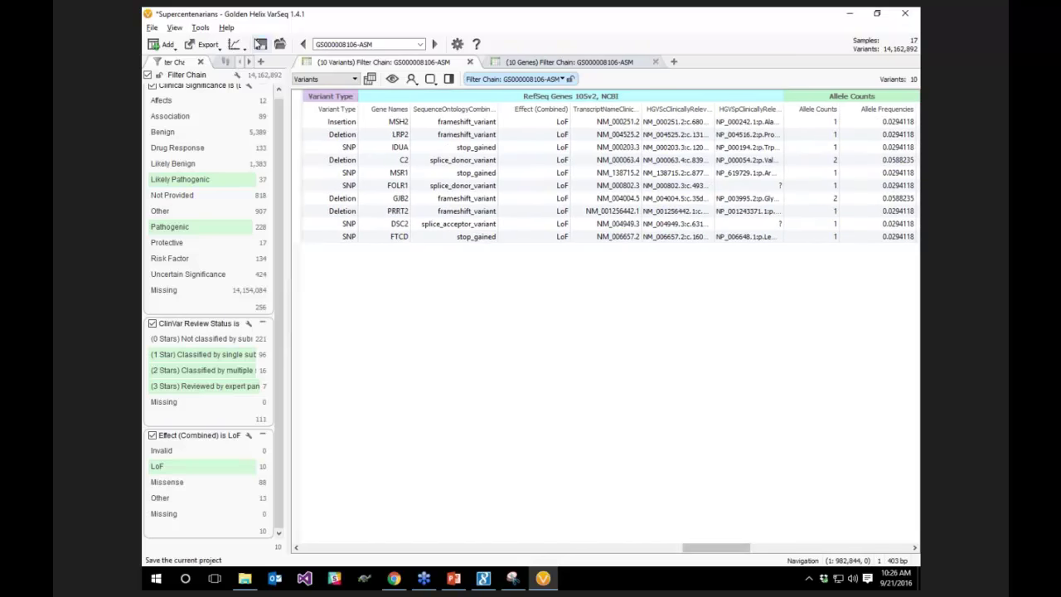
Export the Variants table to Supercentenarians - GS000008106-ASM.xlsx and open its folder
{"action": "left_click", "coordinate": [203, 45]}
{"action": "left_click", "coordinate": [216, 101]}
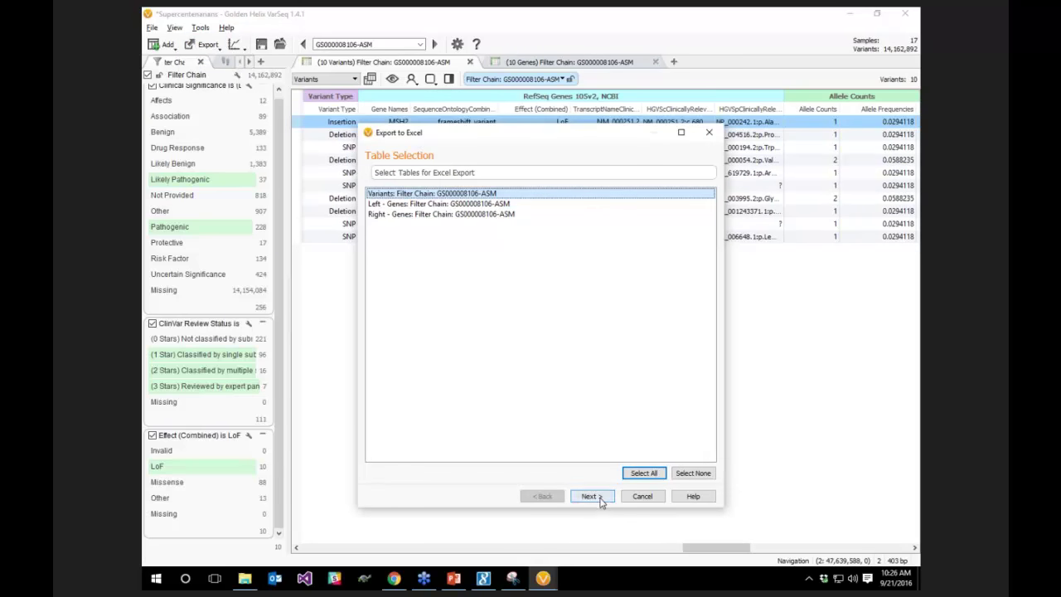
{"action": "left_click", "coordinate": [589, 495]}
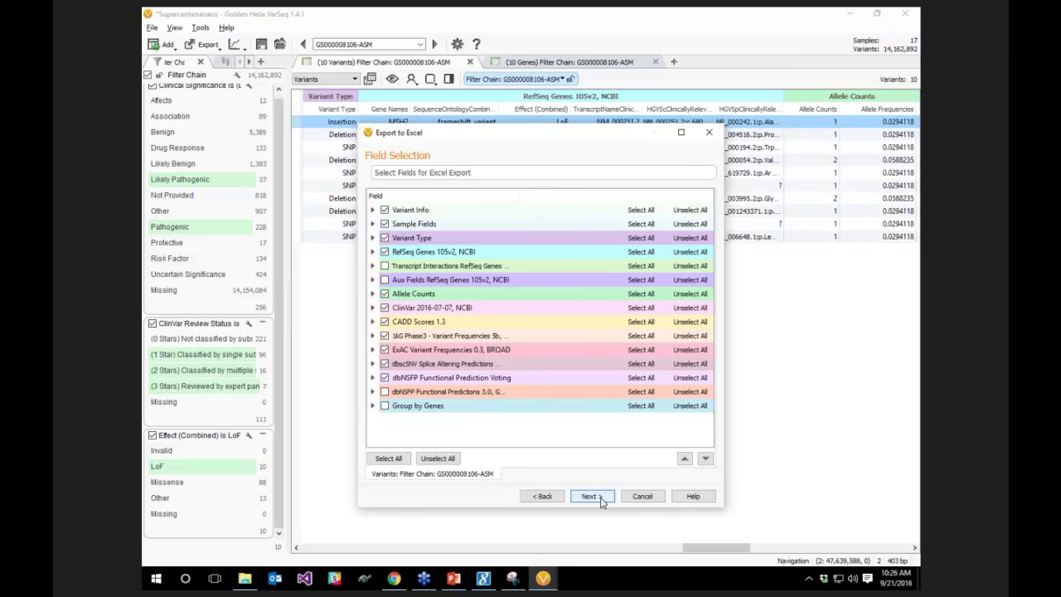
{"action": "left_click", "coordinate": [590, 496]}
{"action": "left_click", "coordinate": [601, 499]}
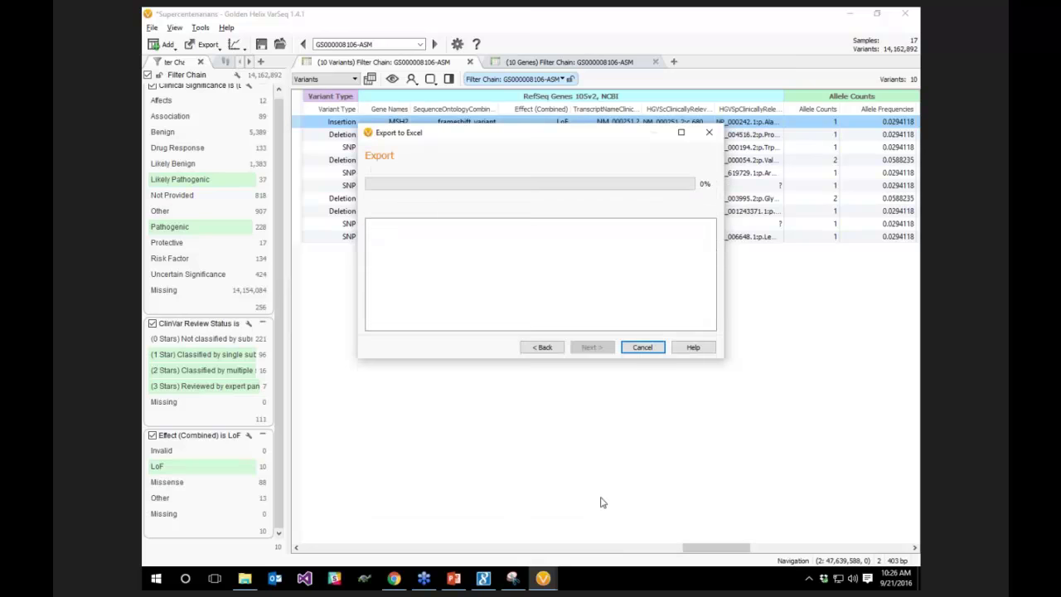
{"action": "left_click", "coordinate": [591, 347]}
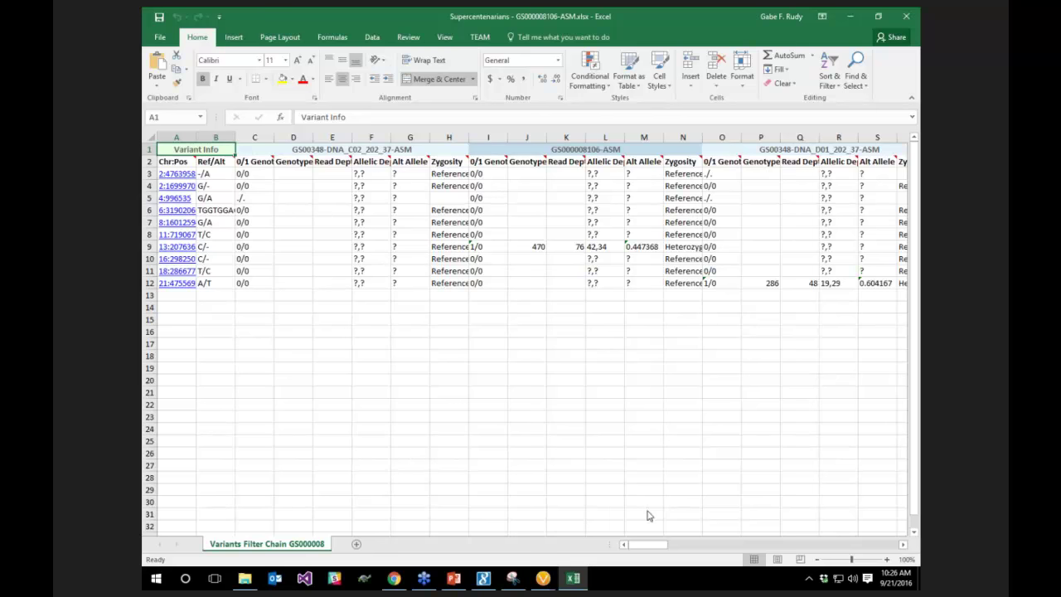
In Excel, follow the MSH2 ClinVar accession link, then close the page and minimize the browser
{"action": "left_click_drag", "start_coordinate": [646, 547], "coordinate": [866, 545]}
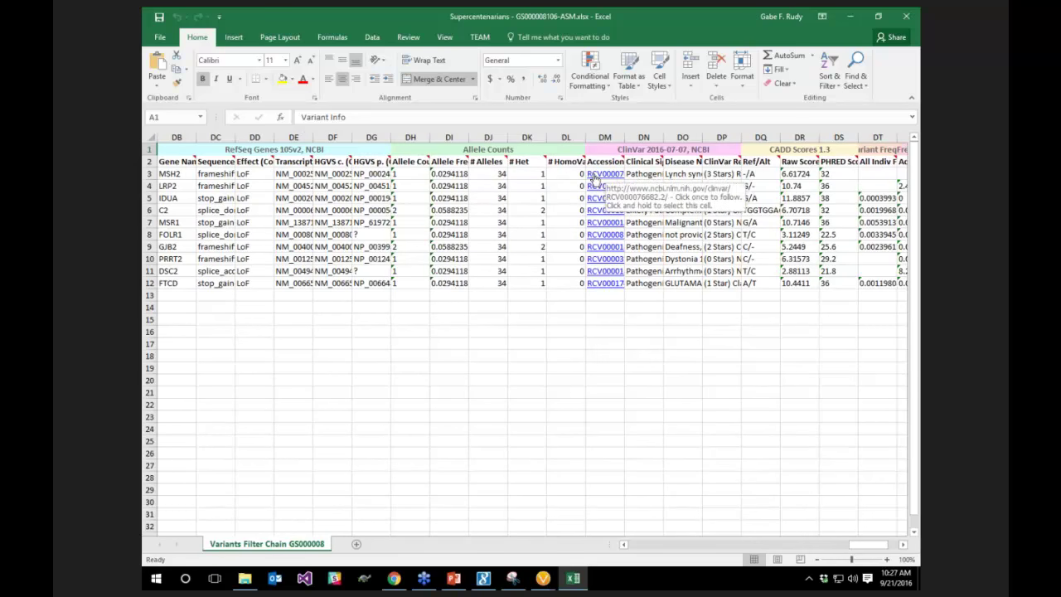
{"action": "left_click", "coordinate": [595, 177]}
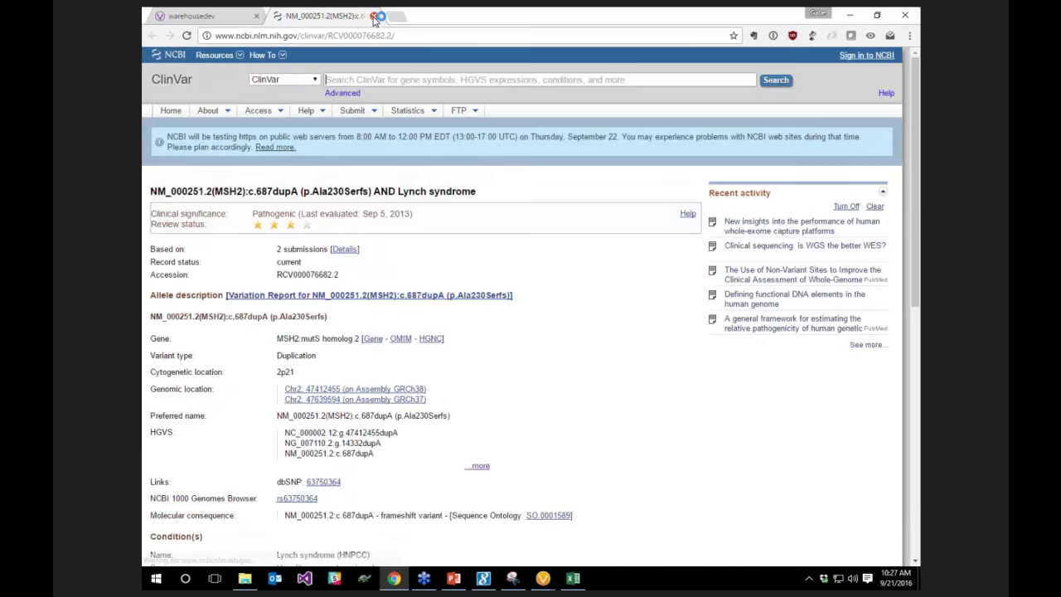
{"action": "left_click", "coordinate": [368, 16]}
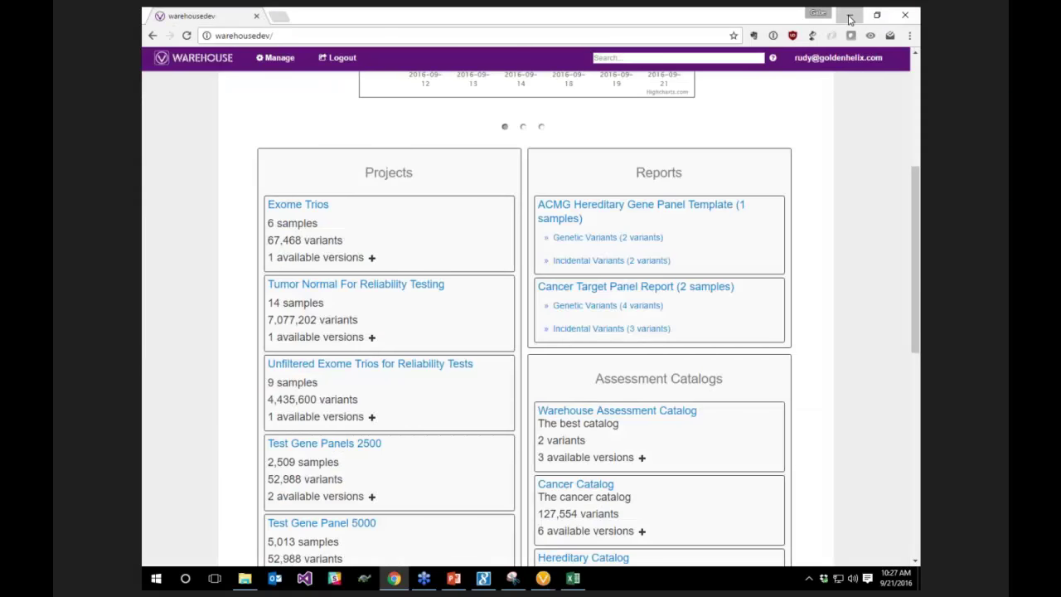
{"action": "left_click", "coordinate": [850, 16]}
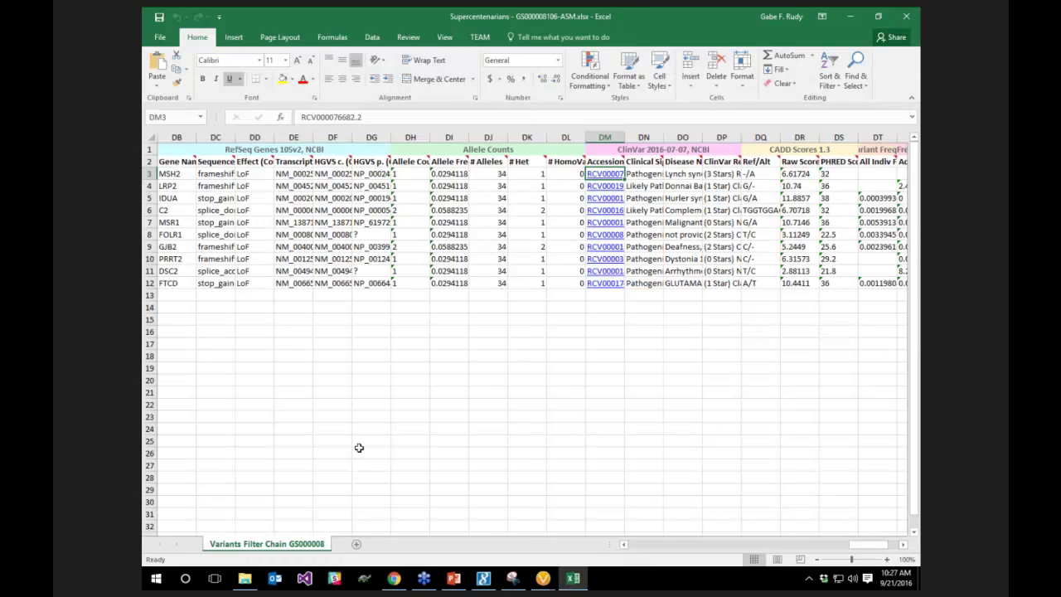
{"action": "left_click_drag", "start_coordinate": [869, 550], "coordinate": [647, 546]}
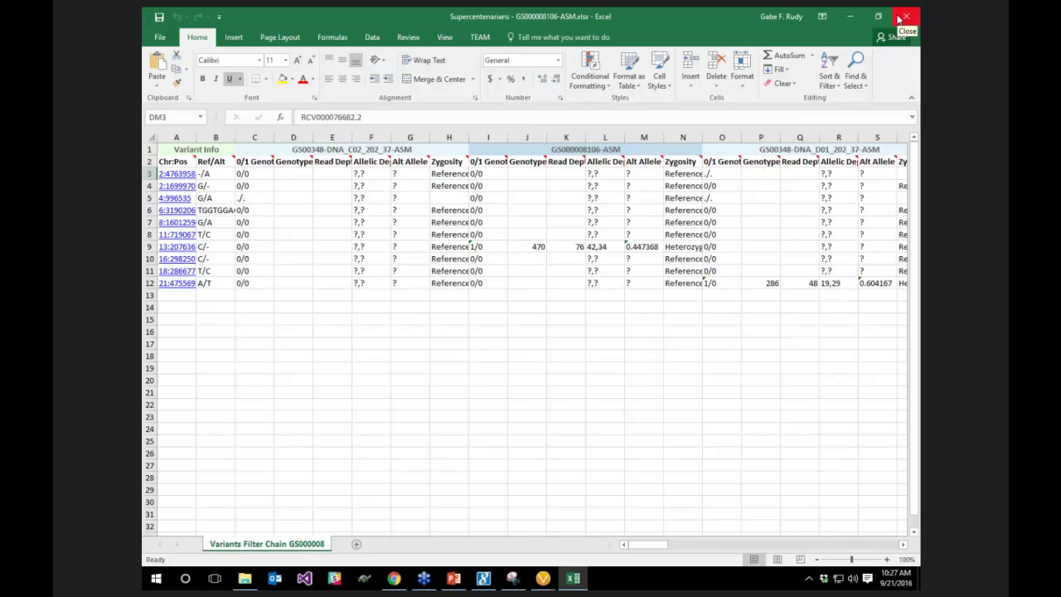
{"action": "left_click", "coordinate": [904, 17]}
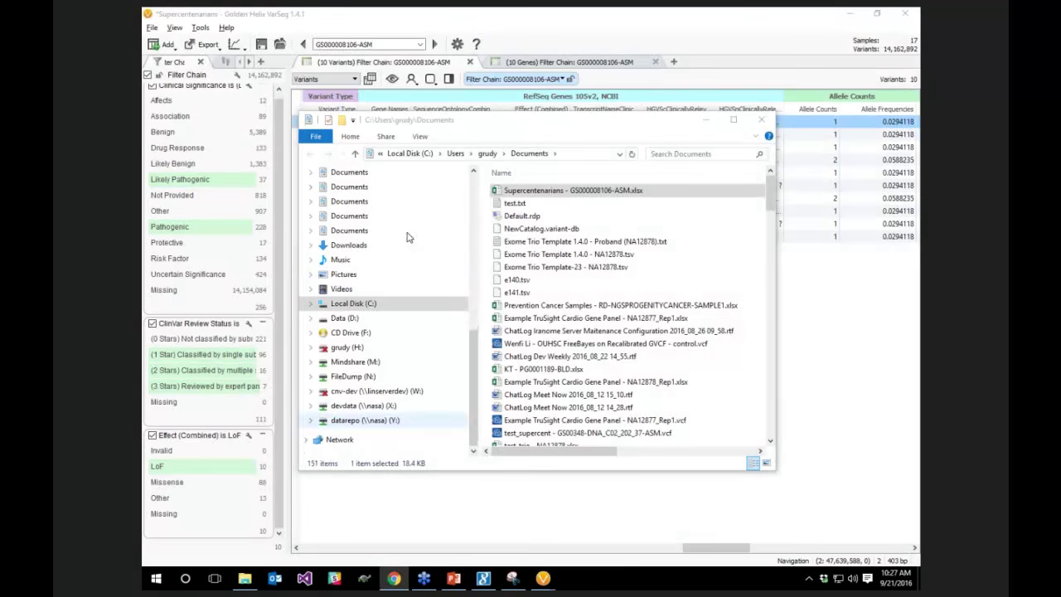
Minimize the Documents window, close the Export to Excel dialog, and widen the Filter Chain panel
{"action": "left_click", "coordinate": [711, 117]}
{"action": "left_click", "coordinate": [638, 349]}
{"action": "left_click_drag", "start_coordinate": [286, 256], "coordinate": [329, 256]}
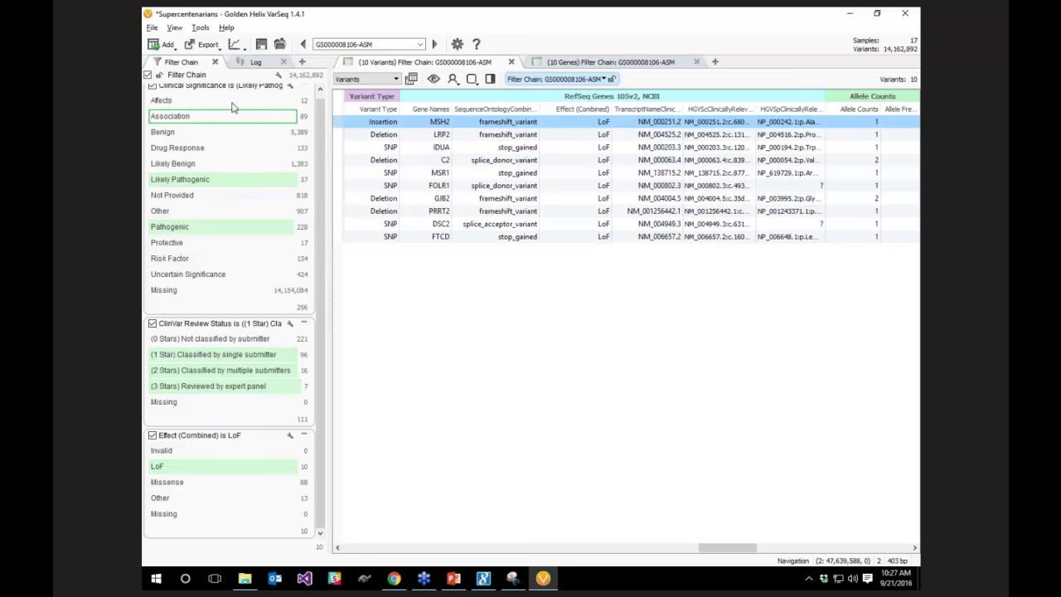
Read the Aggregate Filtered Variants documentation in the algorithm list, then cancel without running it
{"action": "left_click", "coordinate": [165, 46]}
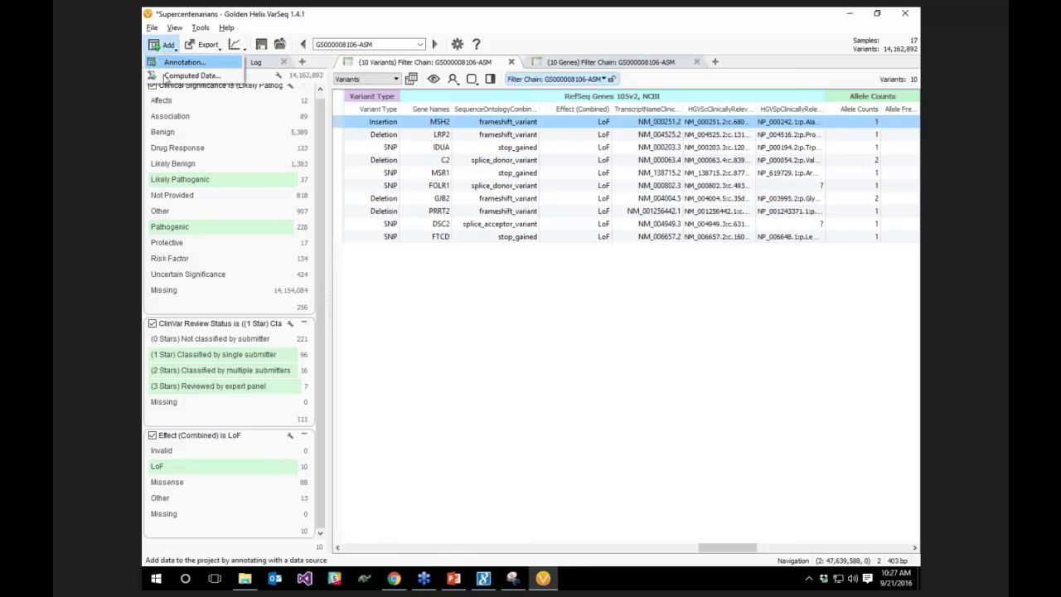
{"action": "left_click", "coordinate": [170, 76]}
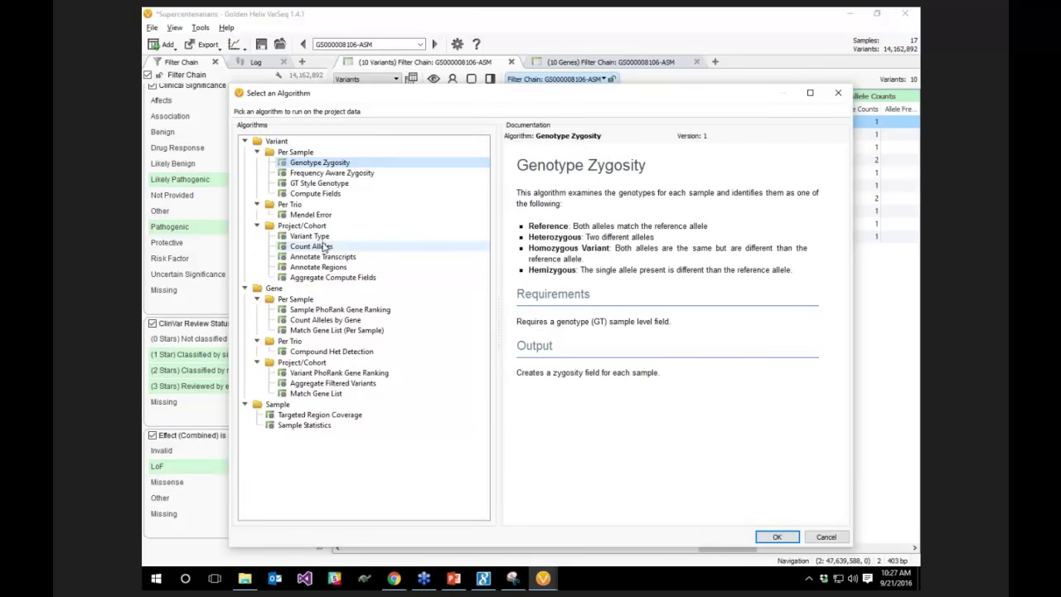
{"action": "left_click", "coordinate": [313, 385]}
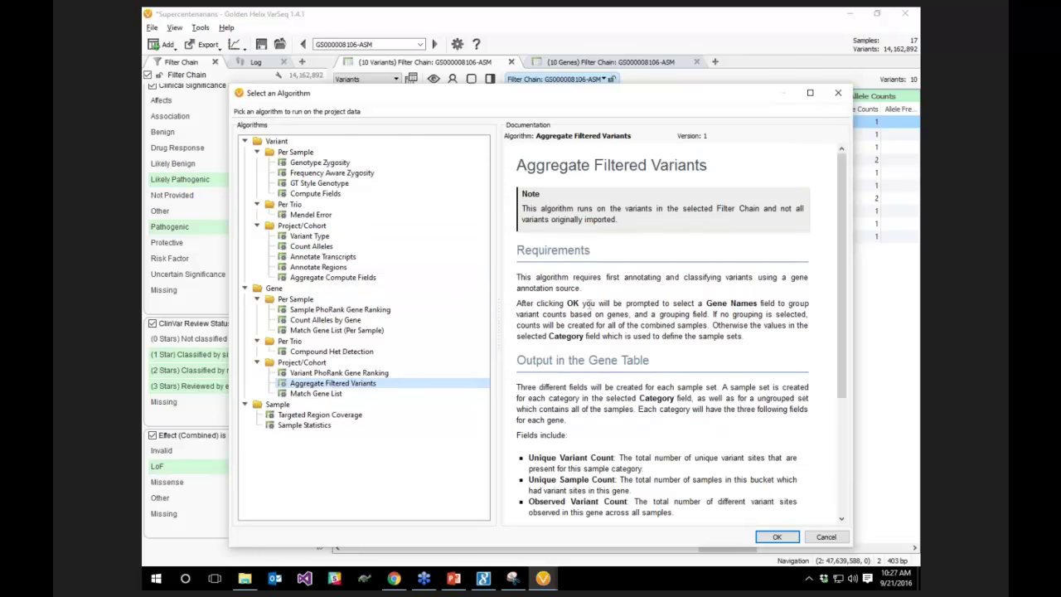
{"action": "scroll", "coordinate": [587, 304], "scroll_direction": "down", "scroll_amount": 2}
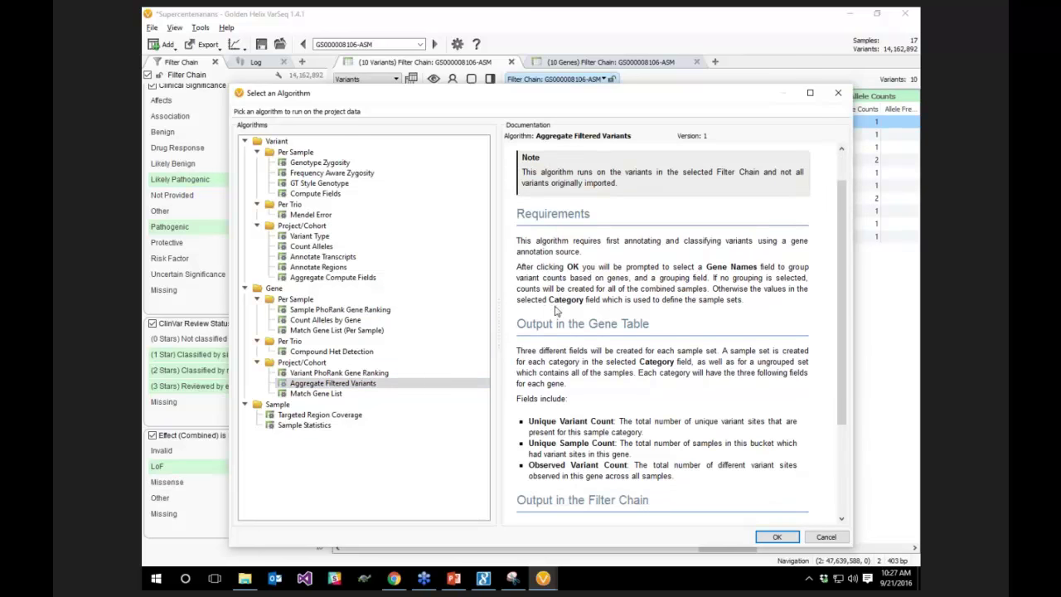
{"action": "scroll", "coordinate": [557, 310], "scroll_direction": "up", "scroll_amount": 2}
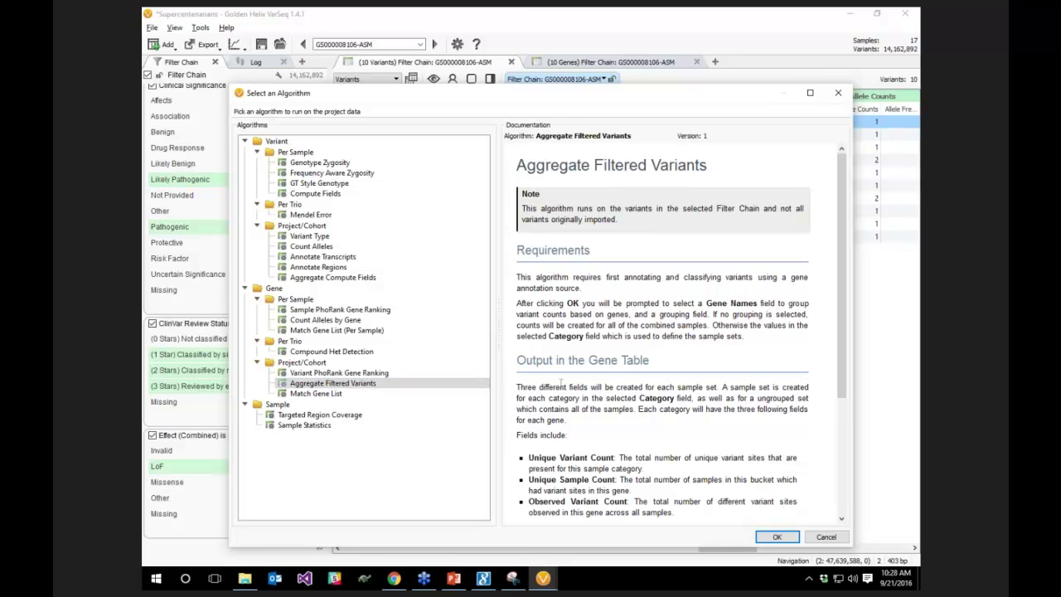
{"action": "scroll", "coordinate": [603, 382], "scroll_direction": "down", "scroll_amount": 1}
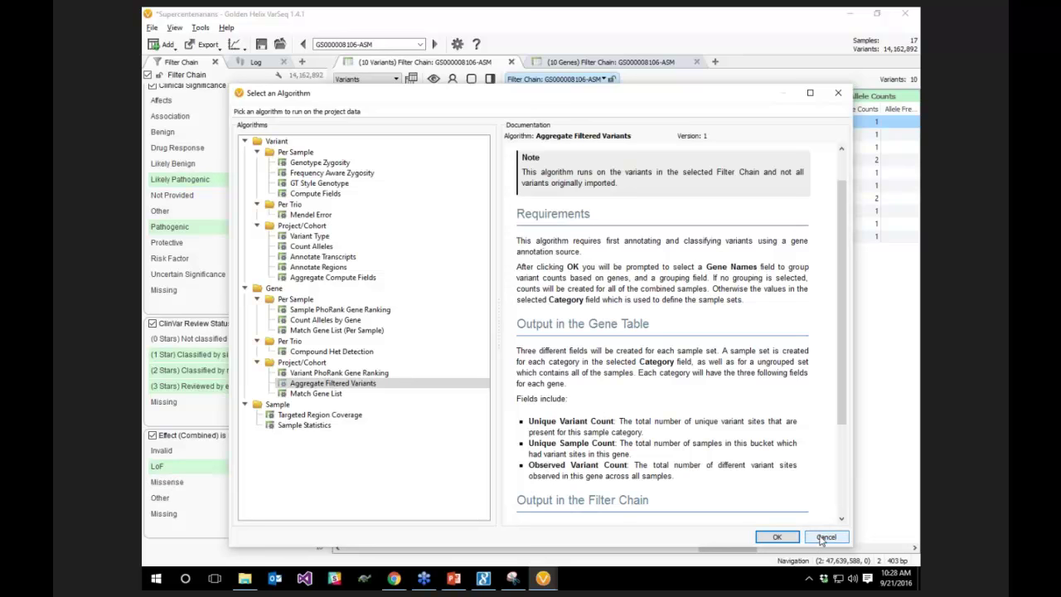
{"action": "left_click", "coordinate": [821, 538]}
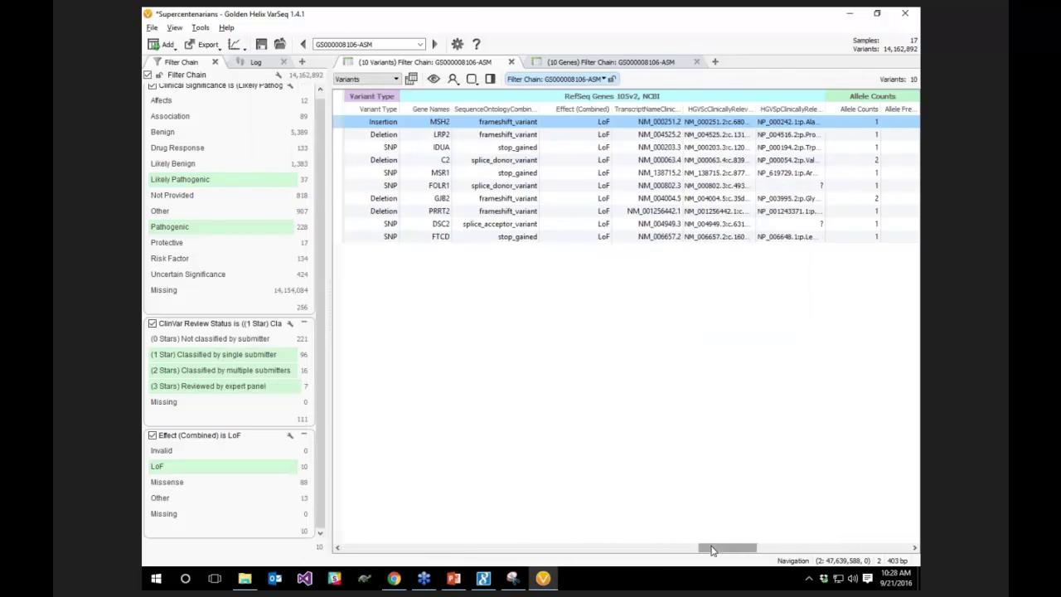
Close the Supercentenarians project, discarding changes, and open the dbSNP 147 project
{"action": "left_click_drag", "start_coordinate": [715, 549], "coordinate": [358, 552]}
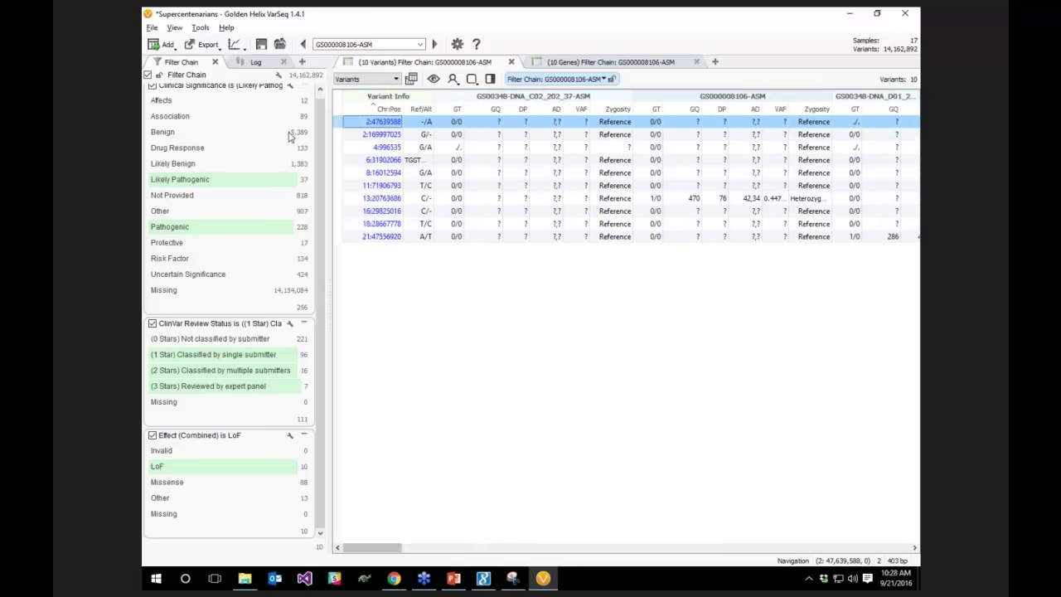
{"action": "left_click", "coordinate": [280, 44]}
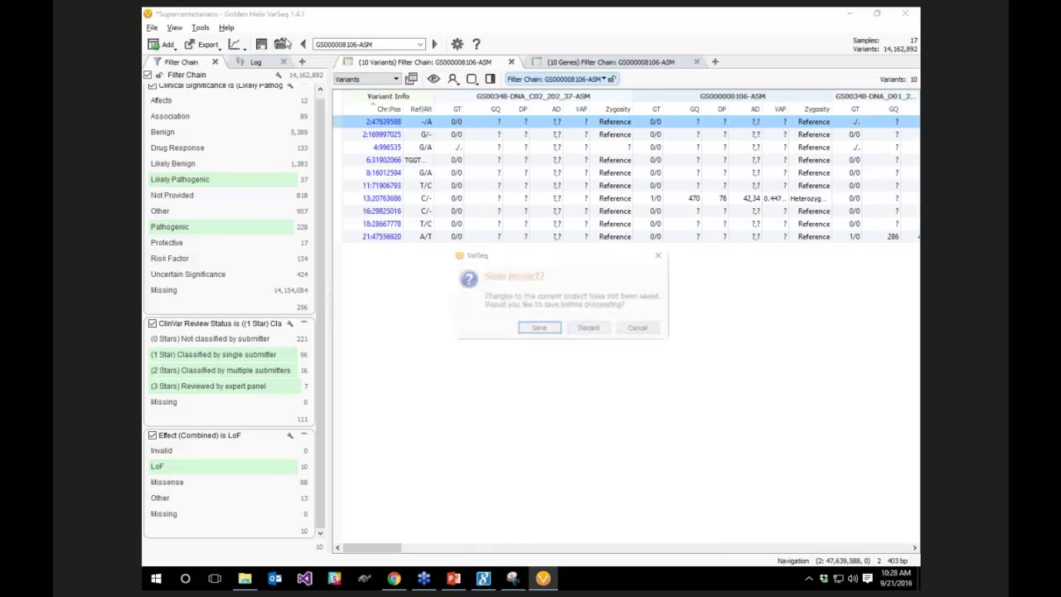
{"action": "left_click", "coordinate": [590, 330]}
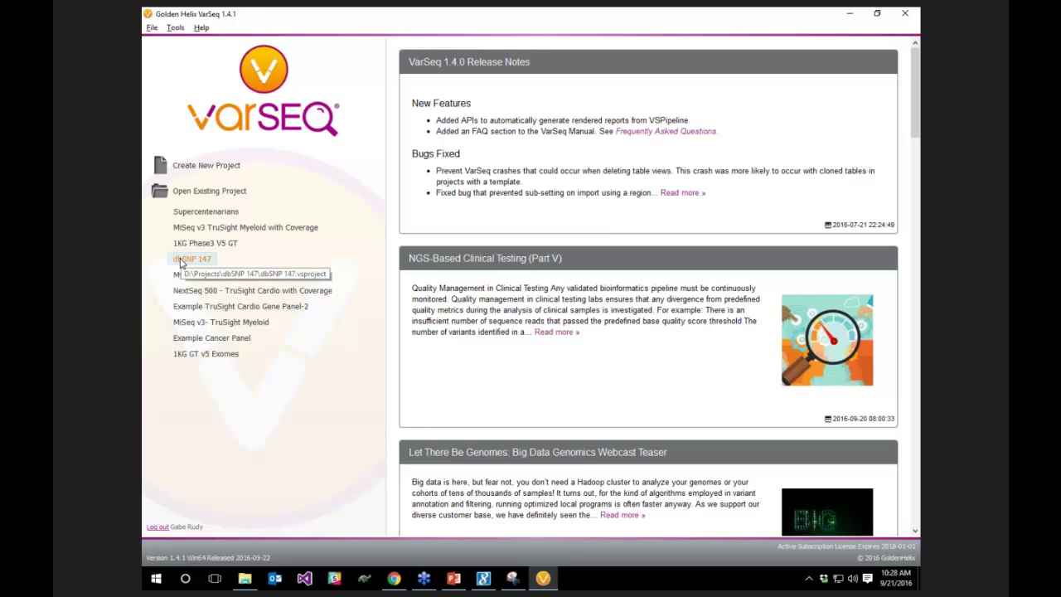
{"action": "left_click", "coordinate": [181, 261]}
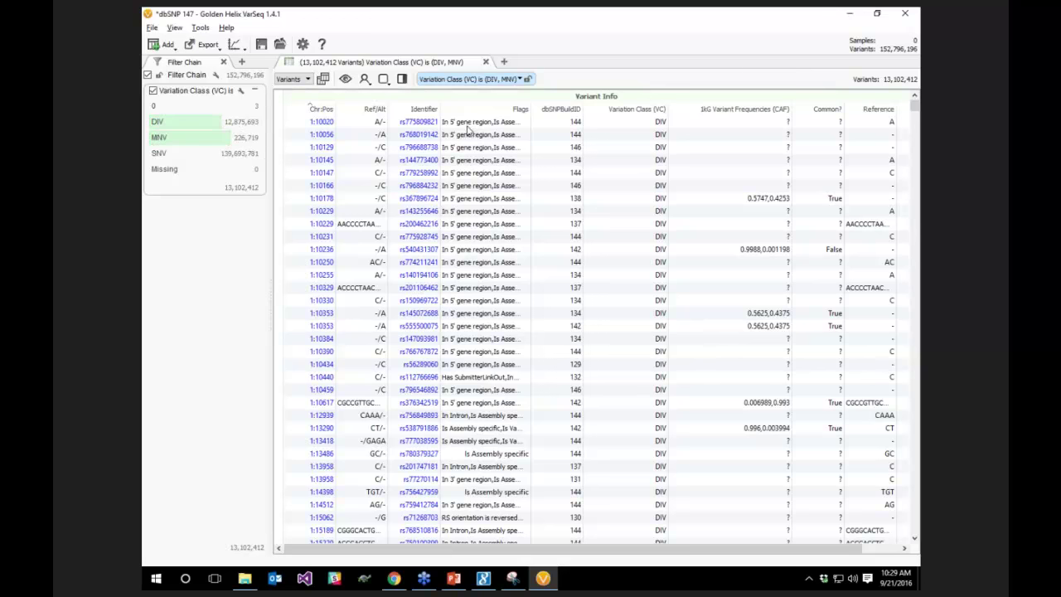
{"action": "scroll", "coordinate": [614, 203], "scroll_direction": "down", "scroll_amount": 7}
{"action": "scroll", "coordinate": [613, 203], "scroll_direction": "up", "scroll_amount": 7}
{"action": "left_click", "coordinate": [245, 75]}
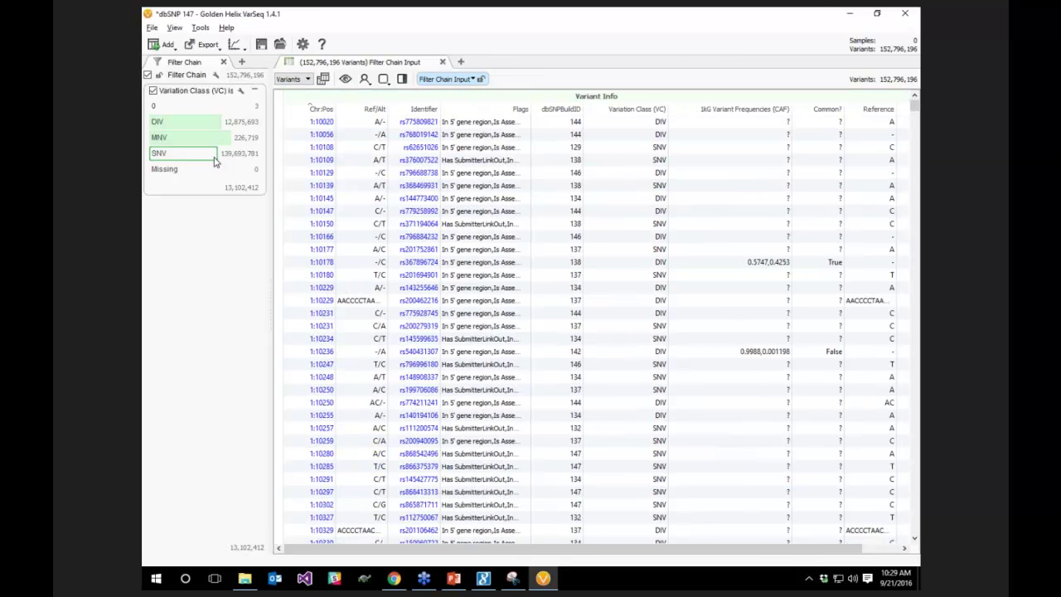
{"action": "left_click", "coordinate": [728, 134]}
{"action": "left_click_drag", "start_coordinate": [910, 183], "coordinate": [891, 196]}
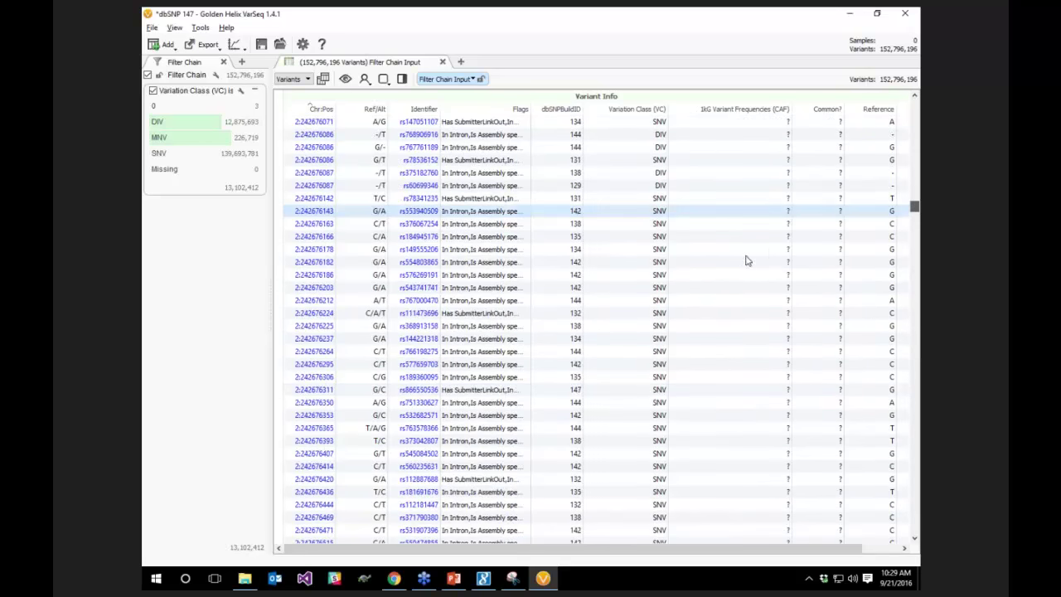
{"action": "left_click", "coordinate": [232, 189]}
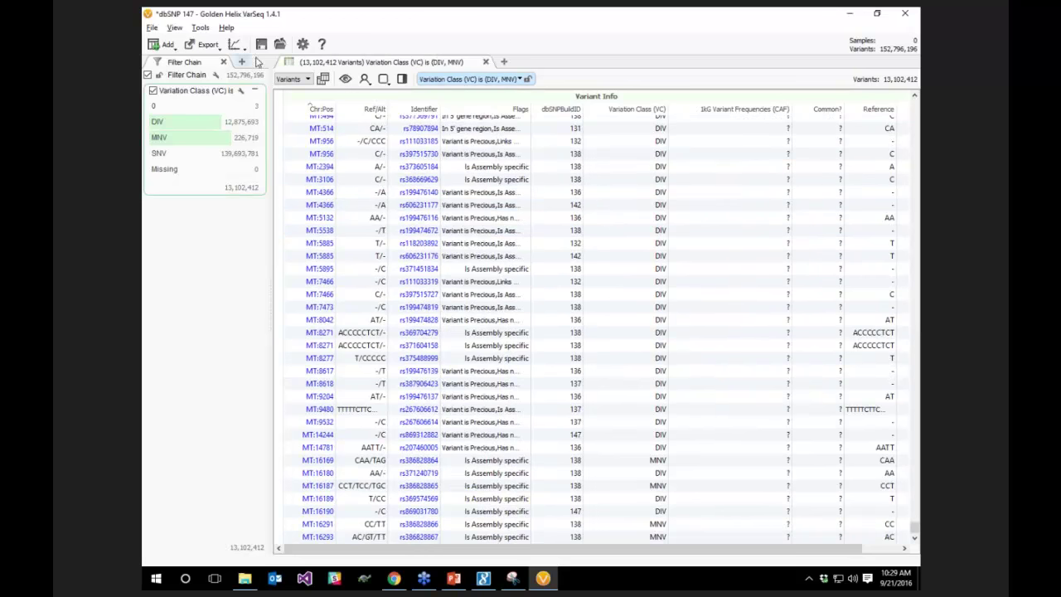
{"action": "left_click", "coordinate": [279, 48]}
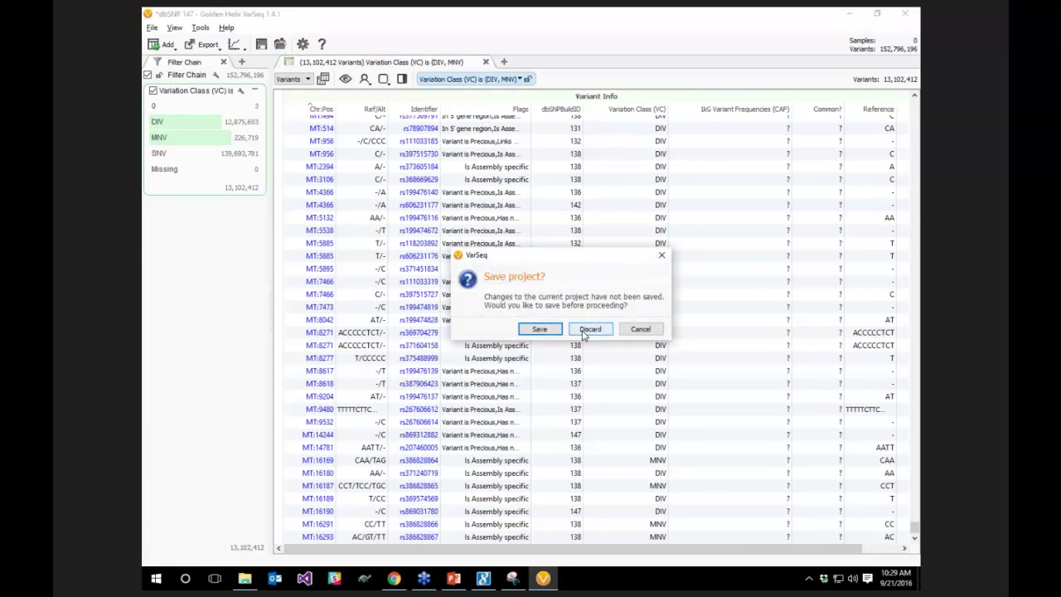
{"action": "left_click", "coordinate": [587, 330]}
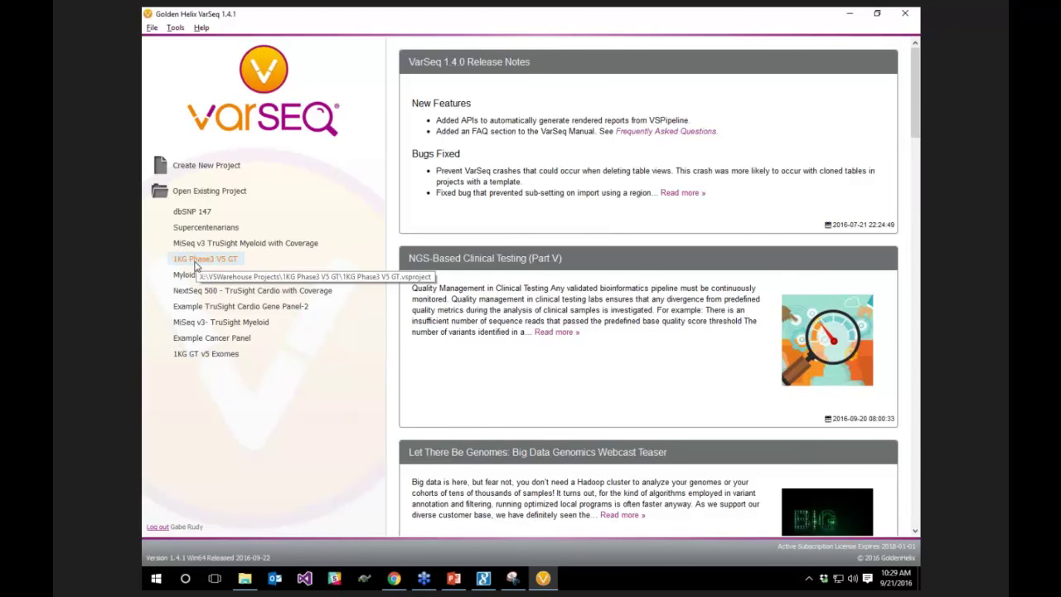
Open the 1KG Phase3 V5 GT project and browse its genotype table
{"action": "left_click", "coordinate": [195, 264]}
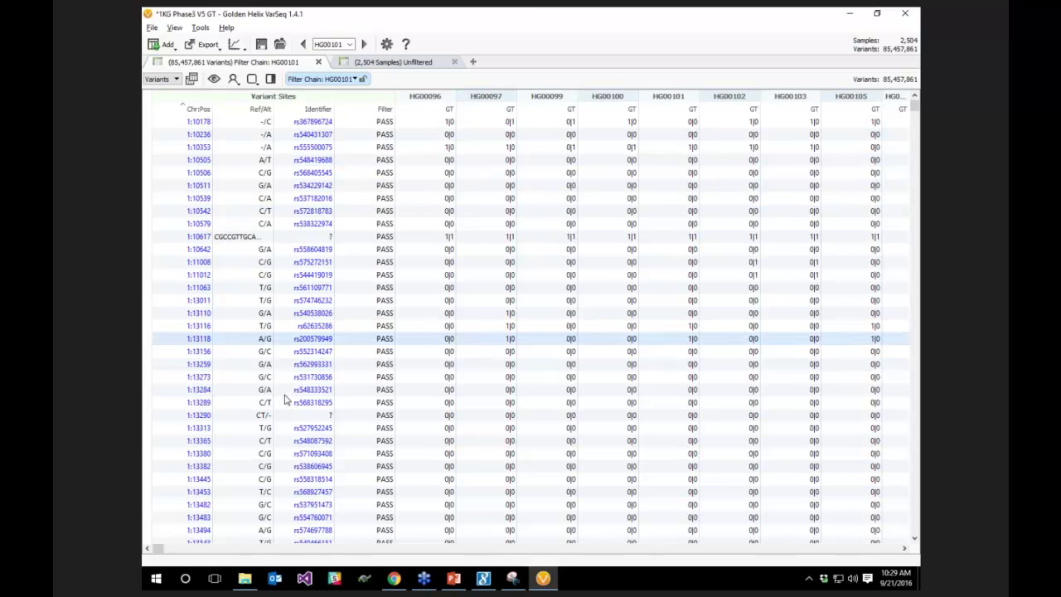
{"action": "left_click_drag", "start_coordinate": [160, 551], "coordinate": [889, 550]}
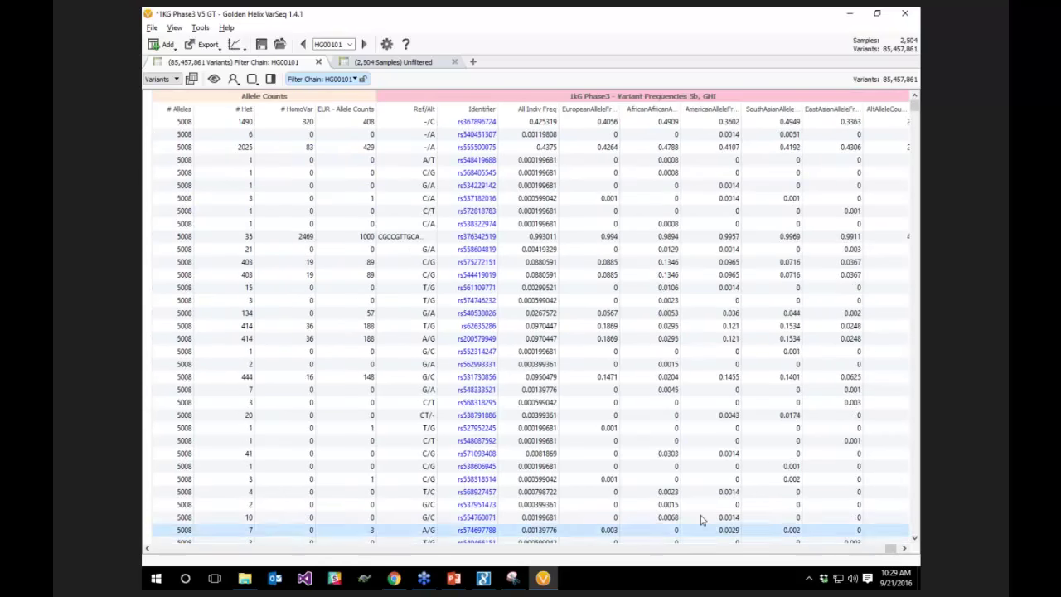
{"action": "left_click_drag", "start_coordinate": [534, 547], "coordinate": [157, 548]}
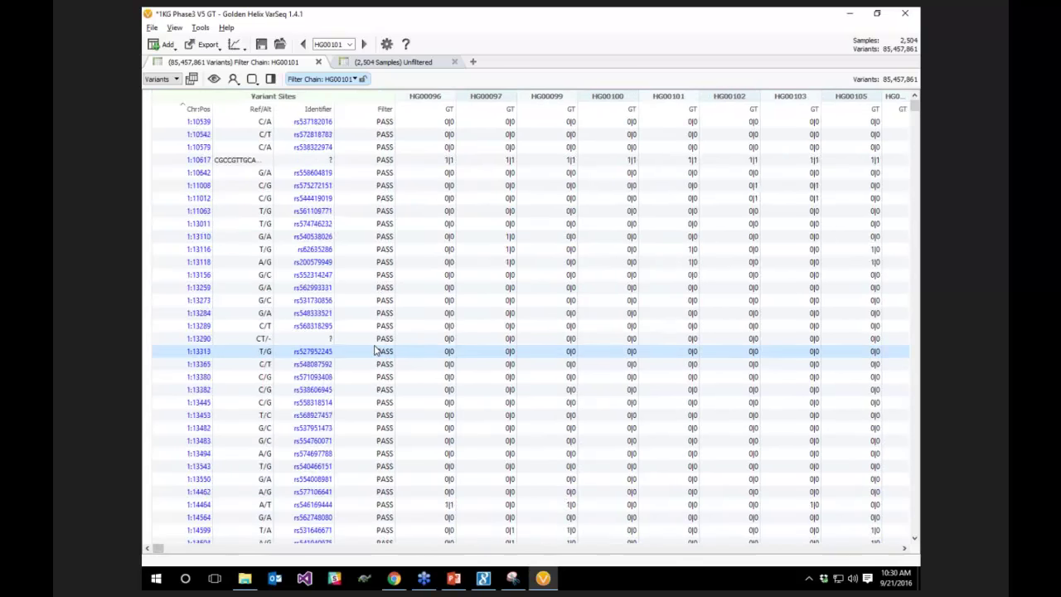
{"action": "scroll", "coordinate": [375, 351], "scroll_direction": "down", "scroll_amount": 5}
{"action": "scroll", "coordinate": [915, 110], "scroll_direction": "up", "scroll_amount": 5}
{"action": "scroll", "coordinate": [426, 395], "scroll_direction": "down", "scroll_amount": 9}
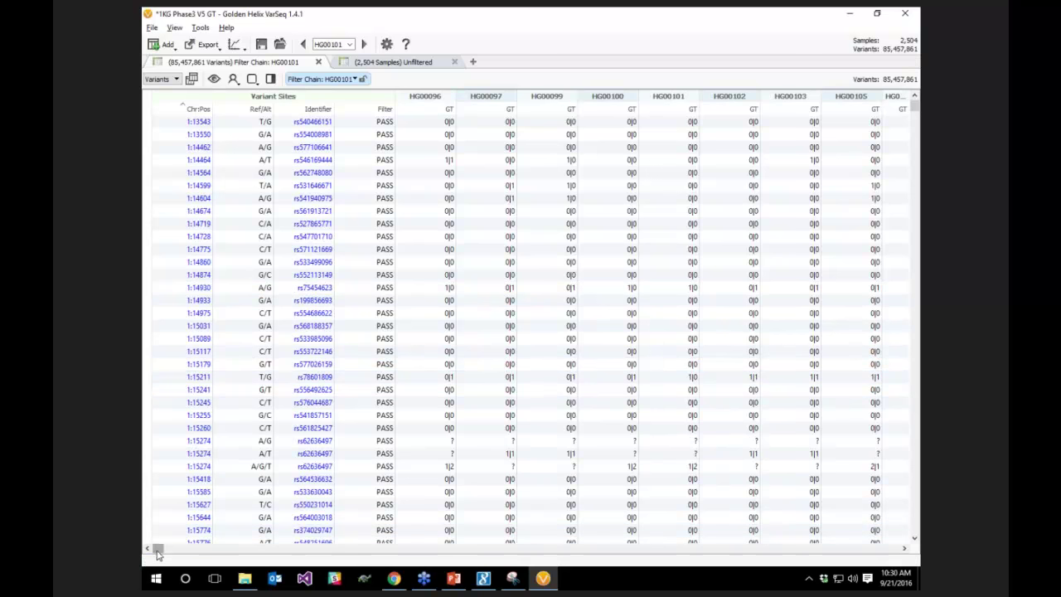
{"action": "left_click_drag", "start_coordinate": [158, 551], "coordinate": [154, 560]}
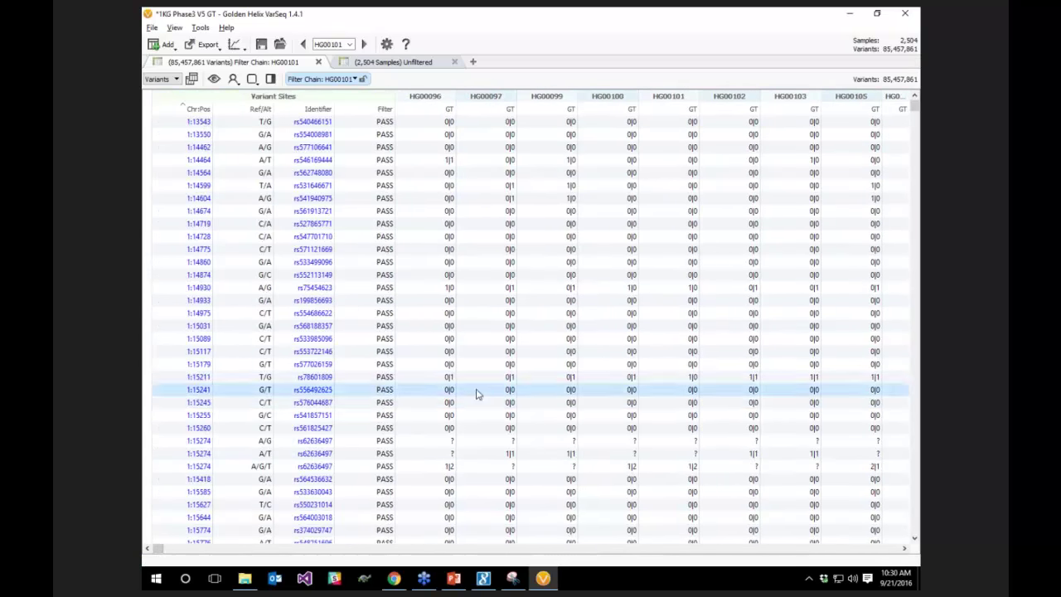
{"action": "scroll", "coordinate": [457, 451], "scroll_direction": "down", "scroll_amount": 6}
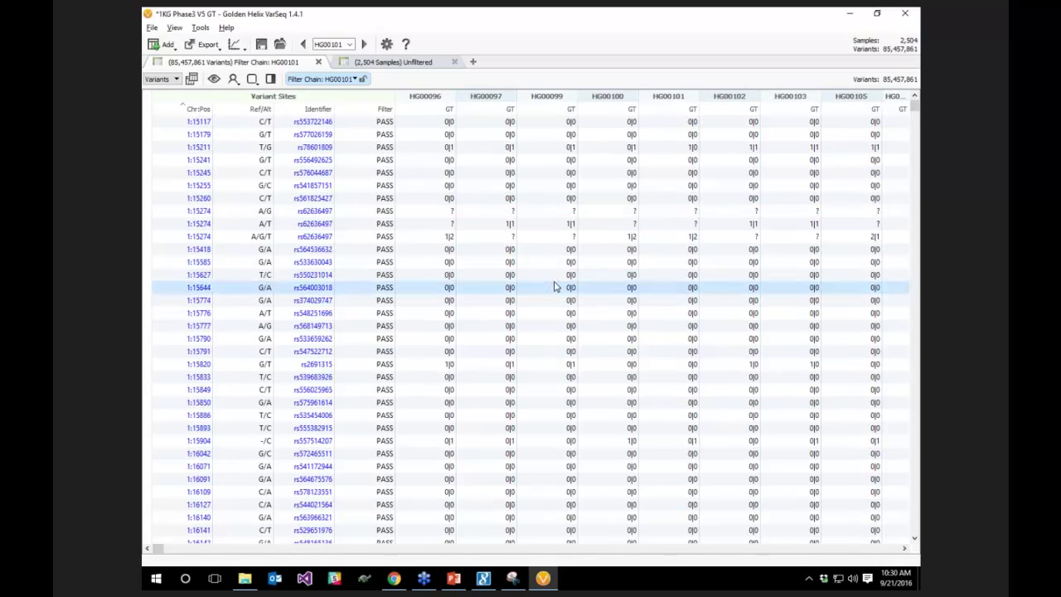
Look across more genotype columns, then close the project, discarding unsaved changes
{"action": "scroll", "coordinate": [154, 550], "scroll_direction": "right", "scroll_amount": 5}
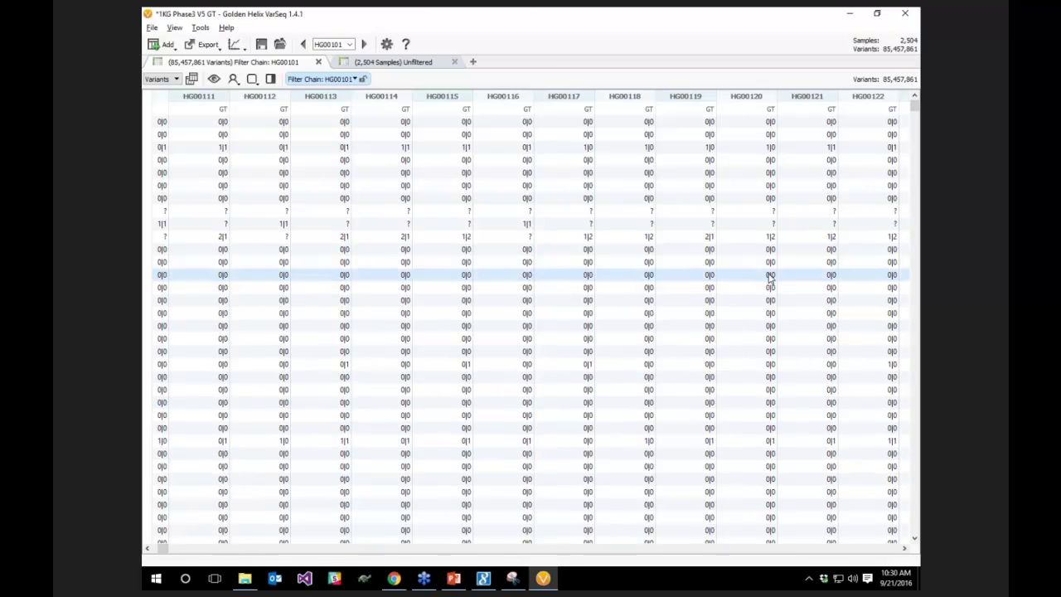
{"action": "scroll", "coordinate": [770, 290], "scroll_direction": "down", "scroll_amount": 6}
{"action": "scroll", "coordinate": [837, 207], "scroll_direction": "up", "scroll_amount": 6}
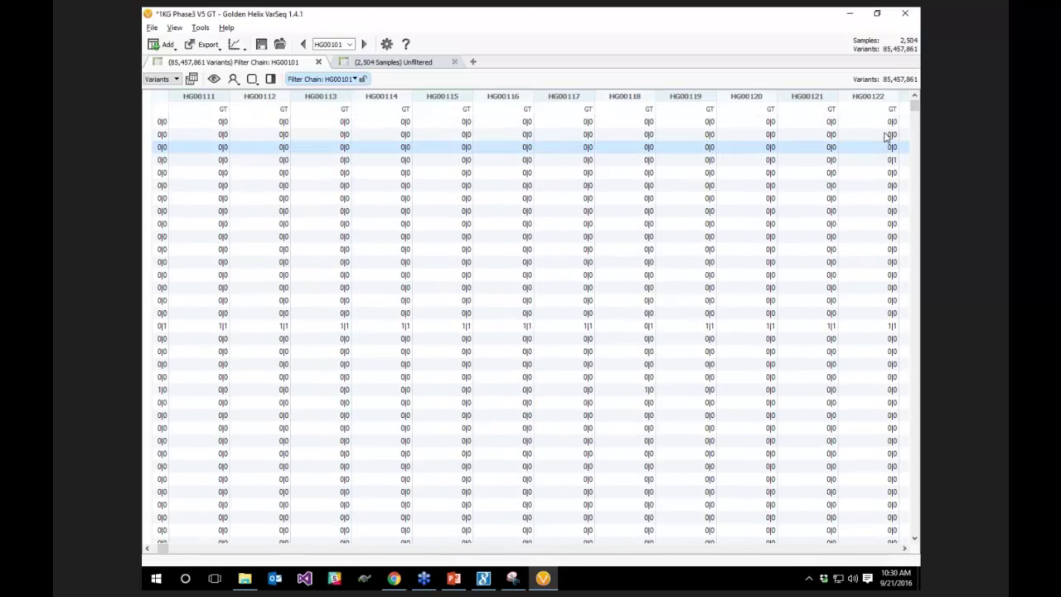
{"action": "left_click_drag", "start_coordinate": [913, 112], "coordinate": [913, 106]}
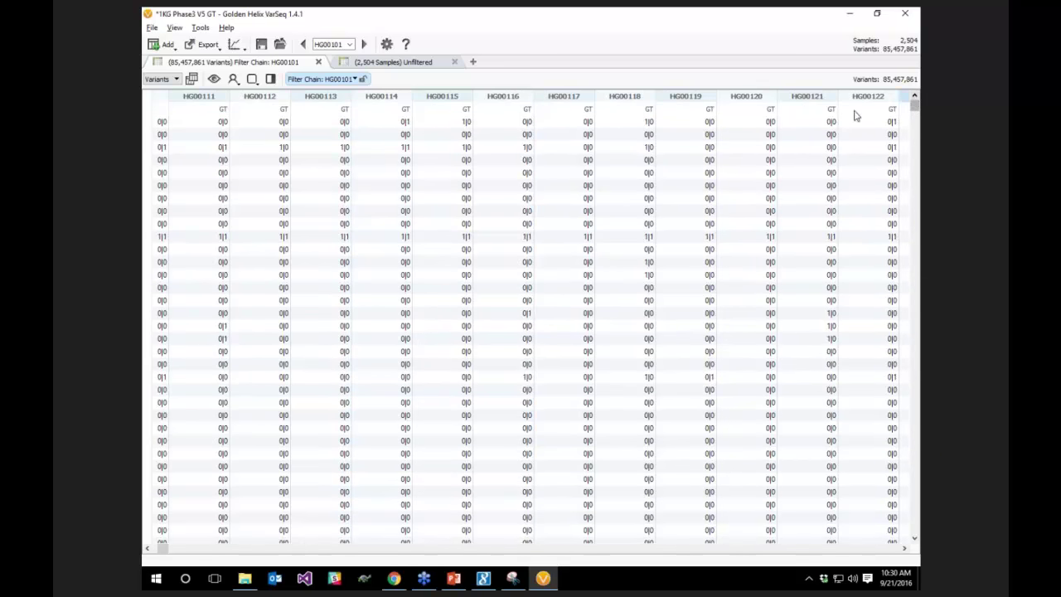
{"action": "left_click_drag", "start_coordinate": [163, 548], "coordinate": [150, 548]}
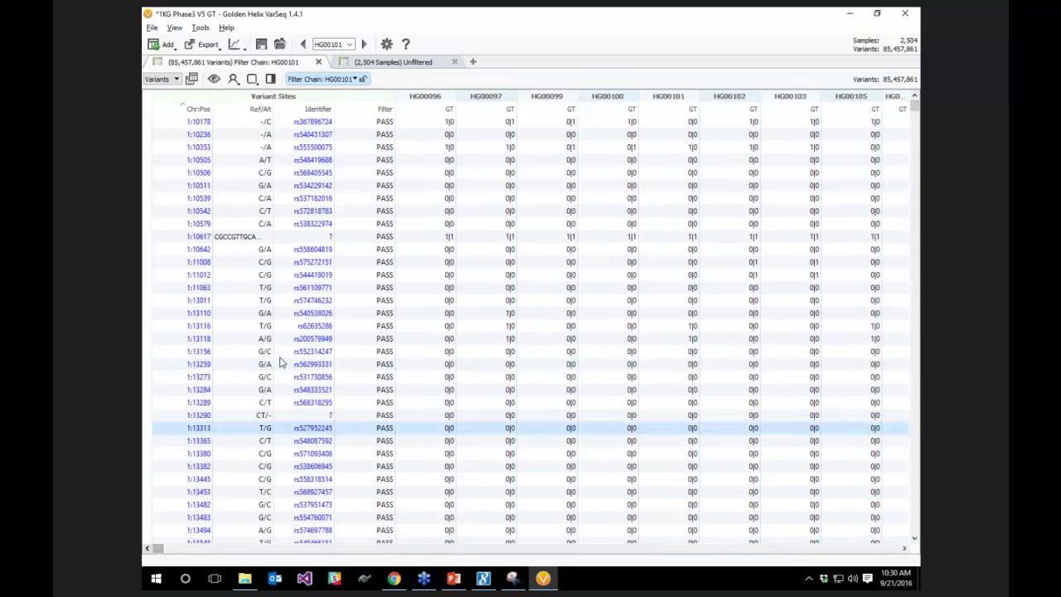
{"action": "scroll", "coordinate": [280, 362], "scroll_direction": "down", "scroll_amount": 6}
{"action": "left_click", "coordinate": [280, 48]}
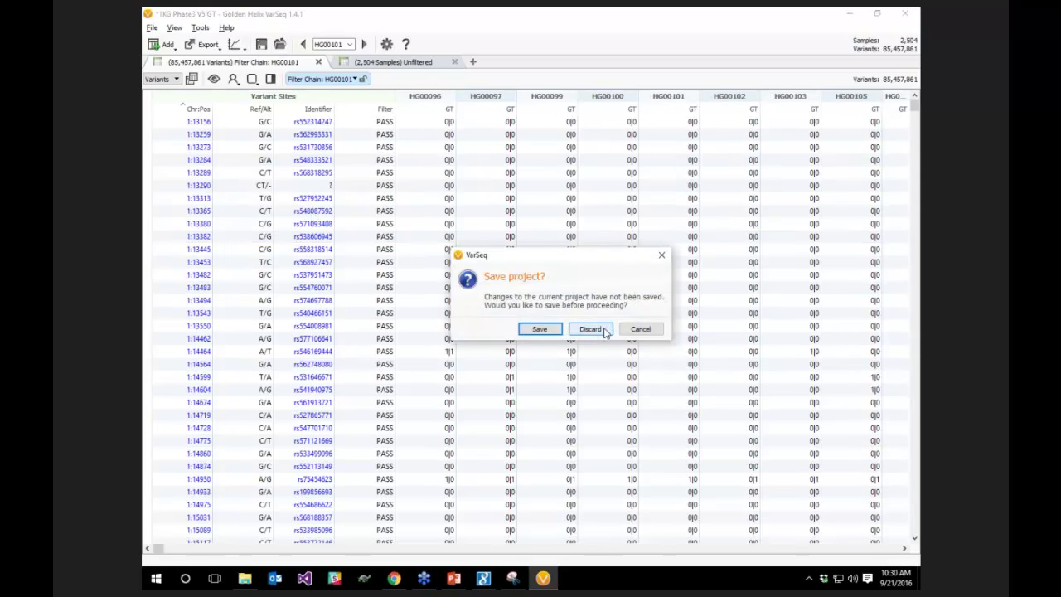
{"action": "left_click", "coordinate": [599, 331]}
Return to PowerPoint and start the slideshow from the VSWarehouse slide (slide 14)
{"action": "left_click", "coordinate": [451, 577]}
{"action": "scroll", "coordinate": [307, 408], "scroll_direction": "down", "scroll_amount": 2}
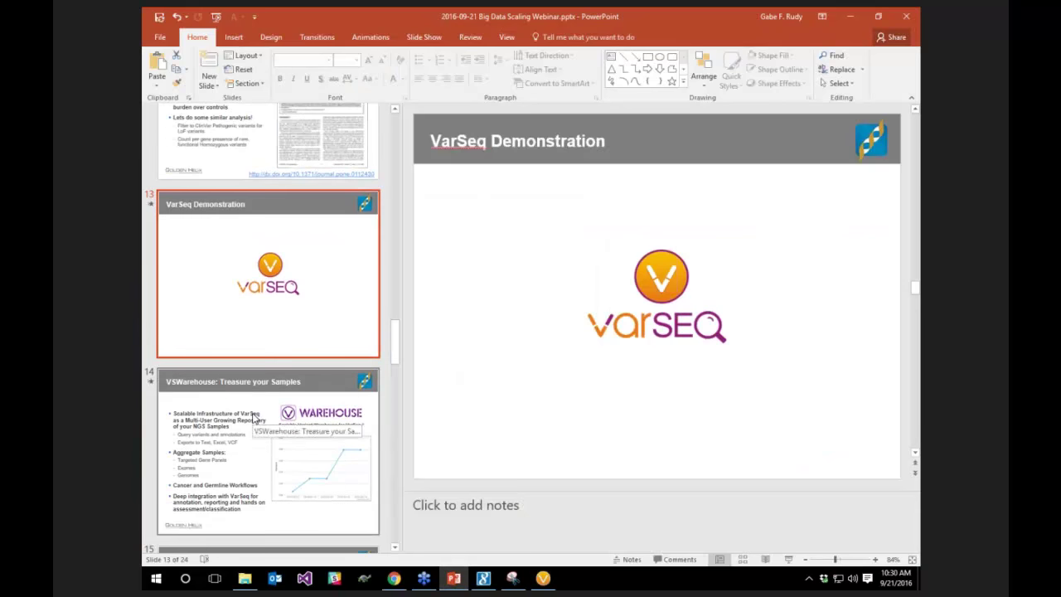
{"action": "left_click", "coordinate": [254, 418]}
{"action": "left_click", "coordinate": [788, 559]}
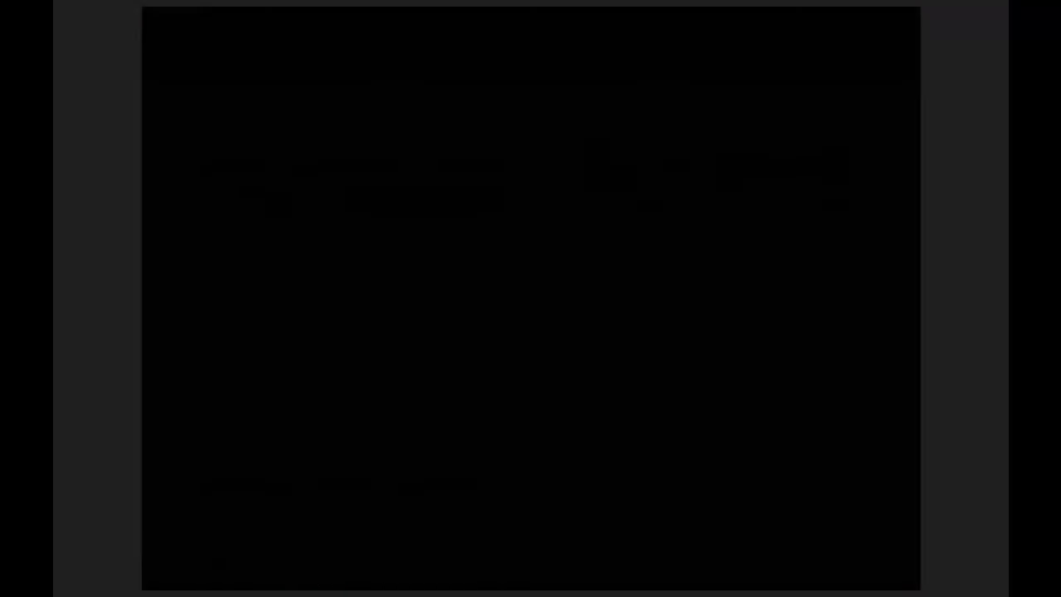
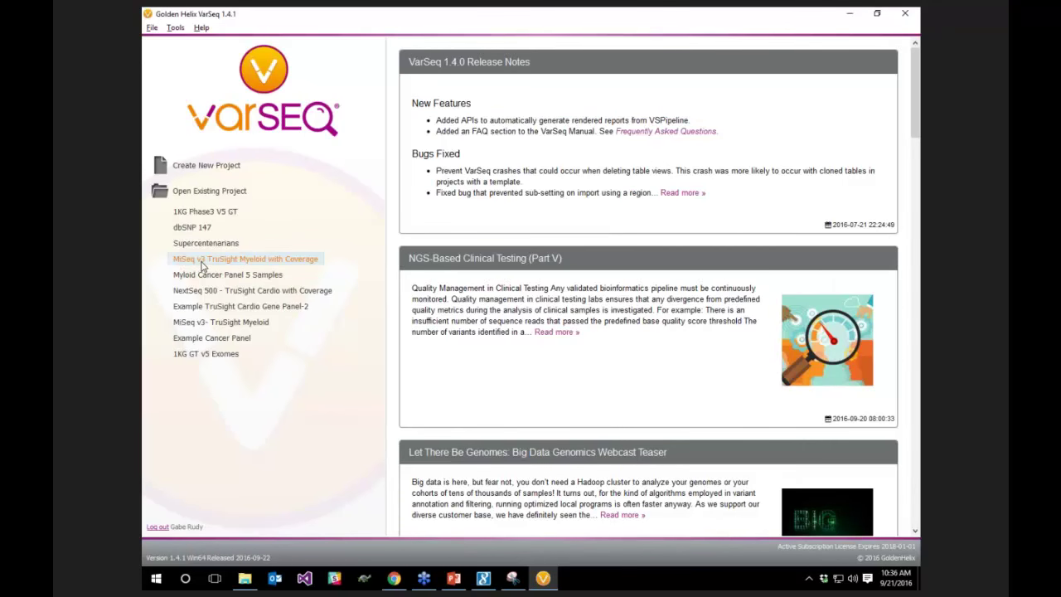
Open the MiSeq v3 TruSight Myeloid with Coverage project and enlarge the genome view
{"action": "left_click", "coordinate": [201, 265]}
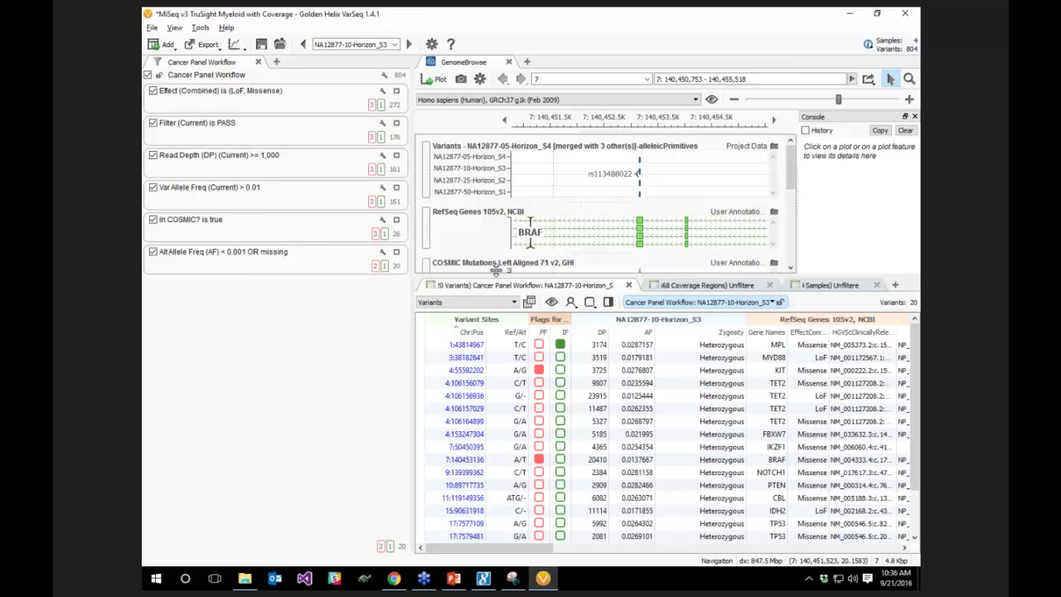
{"action": "left_click_drag", "start_coordinate": [496, 275], "coordinate": [479, 298]}
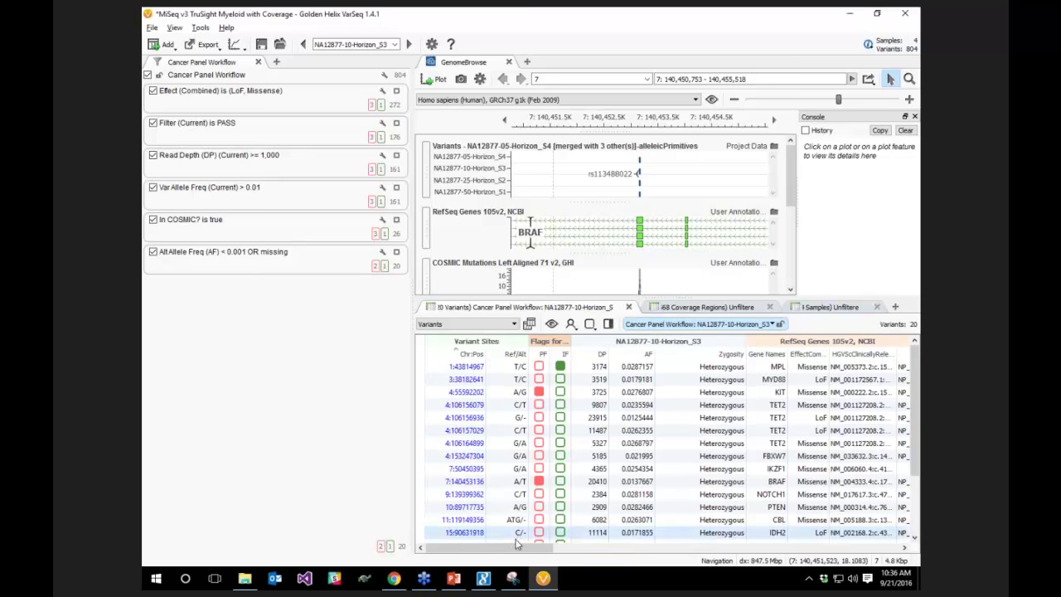
{"action": "scroll", "coordinate": [506, 549], "scroll_direction": "right", "scroll_amount": 1}
{"action": "left_click_drag", "start_coordinate": [505, 548], "coordinate": [497, 549]}
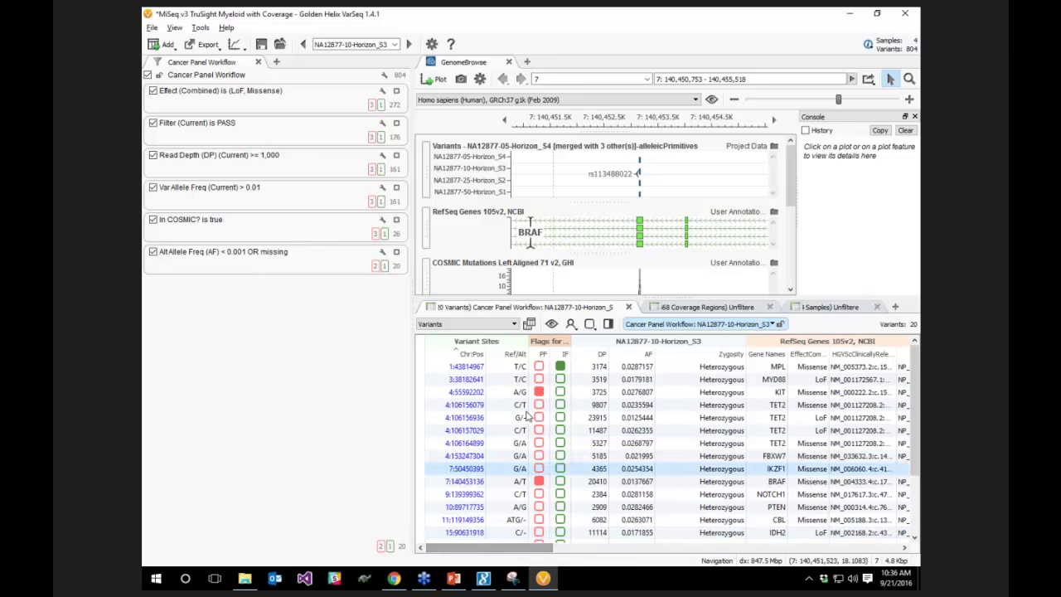
Show the MPL and MYD88 variants in GenomeBrowse, briefly checking the coverage regions table
{"action": "left_click", "coordinate": [623, 369]}
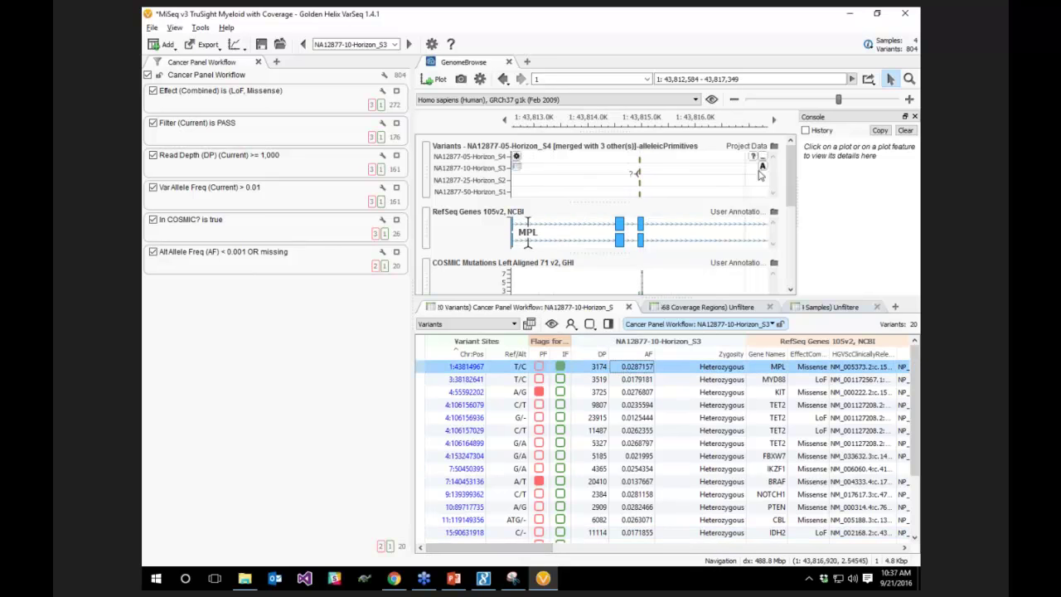
{"action": "left_click_drag", "start_coordinate": [791, 167], "coordinate": [787, 247]}
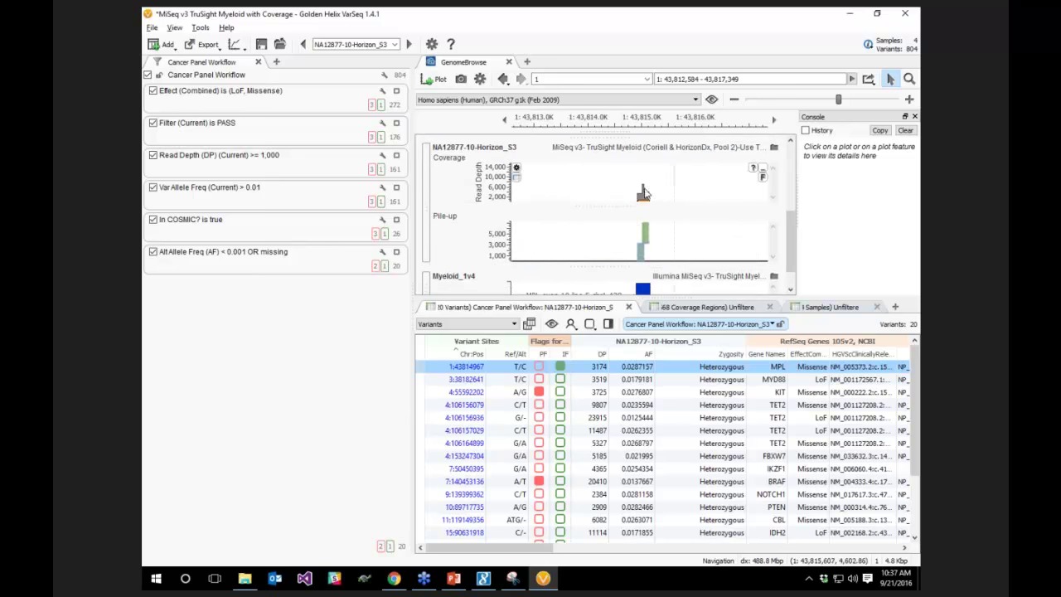
{"action": "left_click_drag", "start_coordinate": [789, 238], "coordinate": [789, 174]}
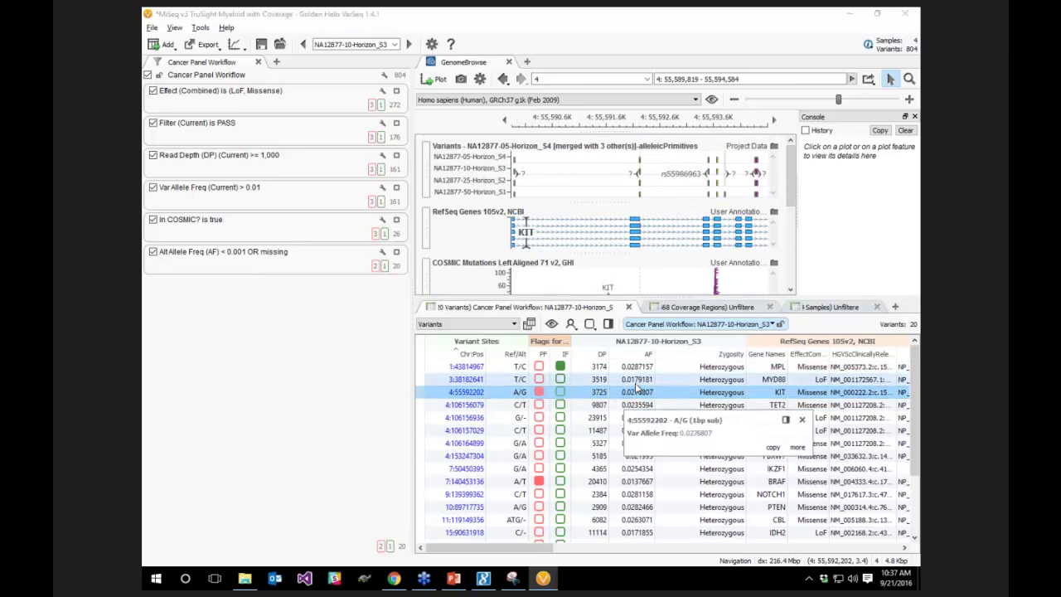
{"action": "left_click", "coordinate": [623, 380]}
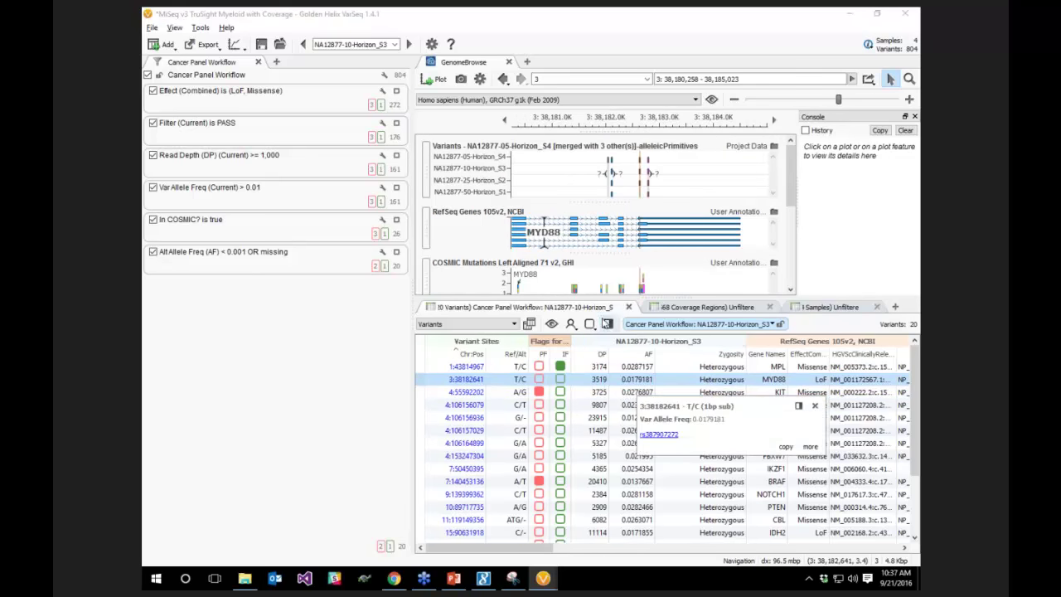
{"action": "left_click", "coordinate": [734, 311]}
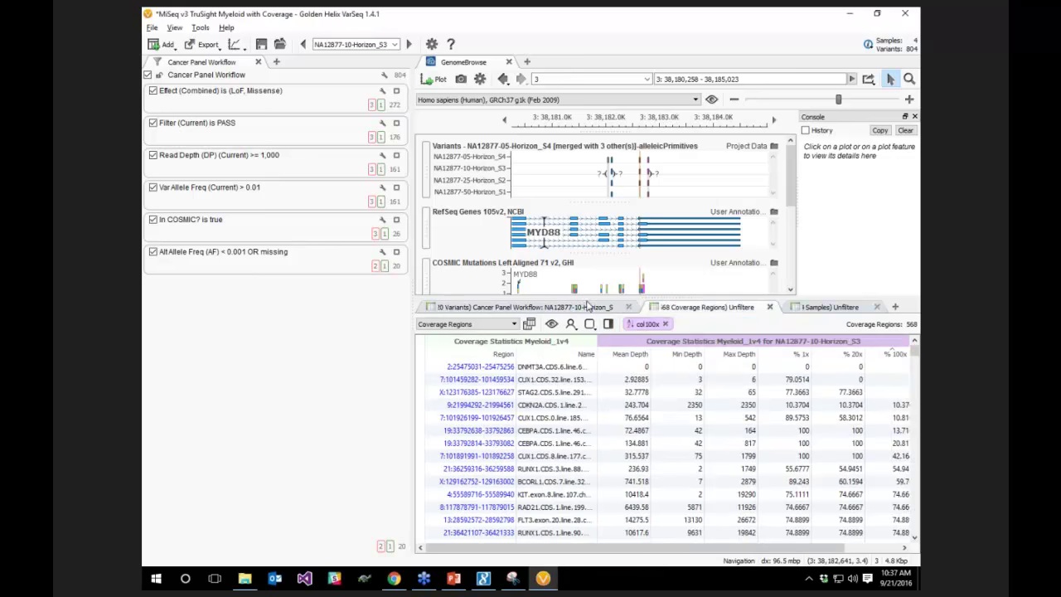
{"action": "left_click", "coordinate": [575, 307]}
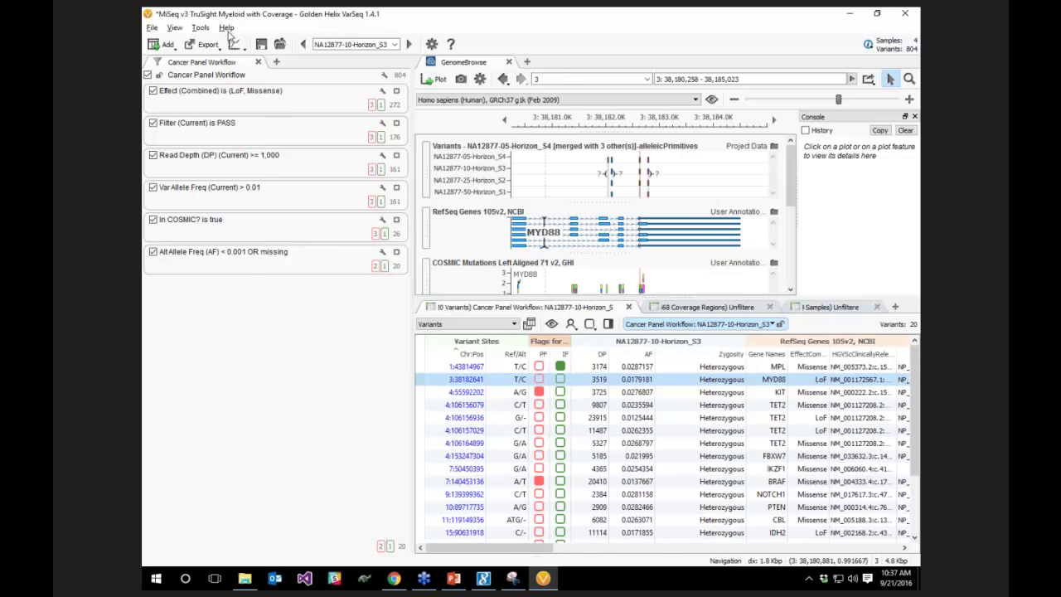
{"action": "left_click", "coordinate": [201, 27]}
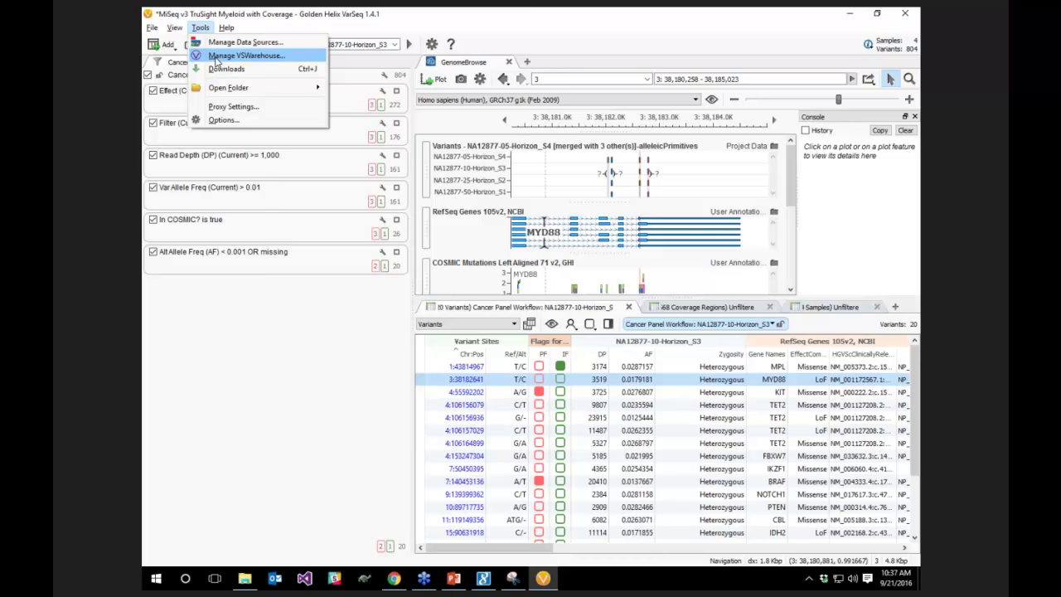
In Manage VSWarehouse, list server projects and preview adding samples to Test Gene Panel 5000 without uploading
{"action": "left_click", "coordinate": [217, 60]}
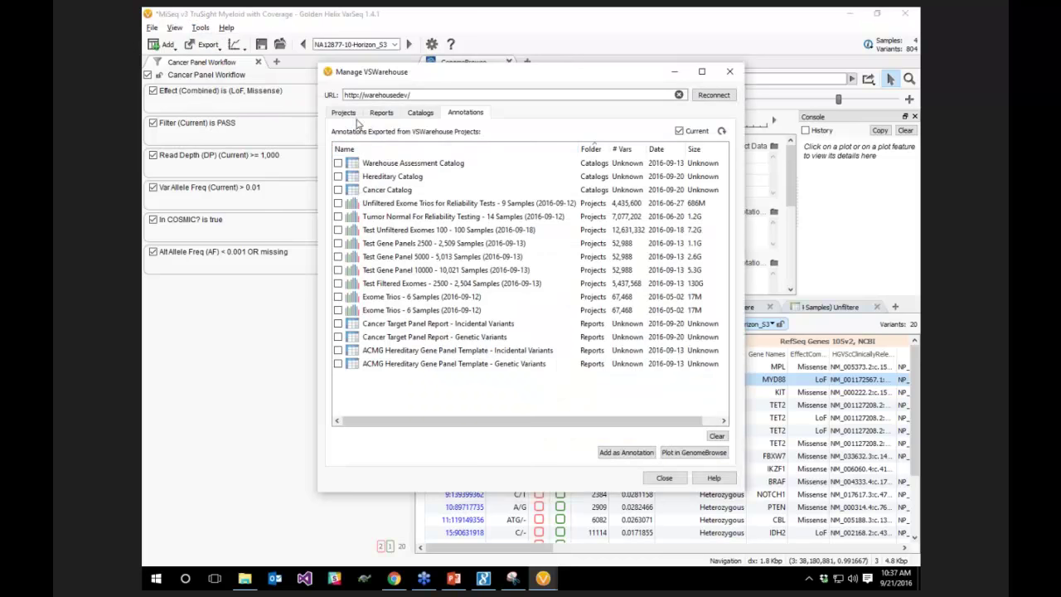
{"action": "left_click", "coordinate": [343, 112]}
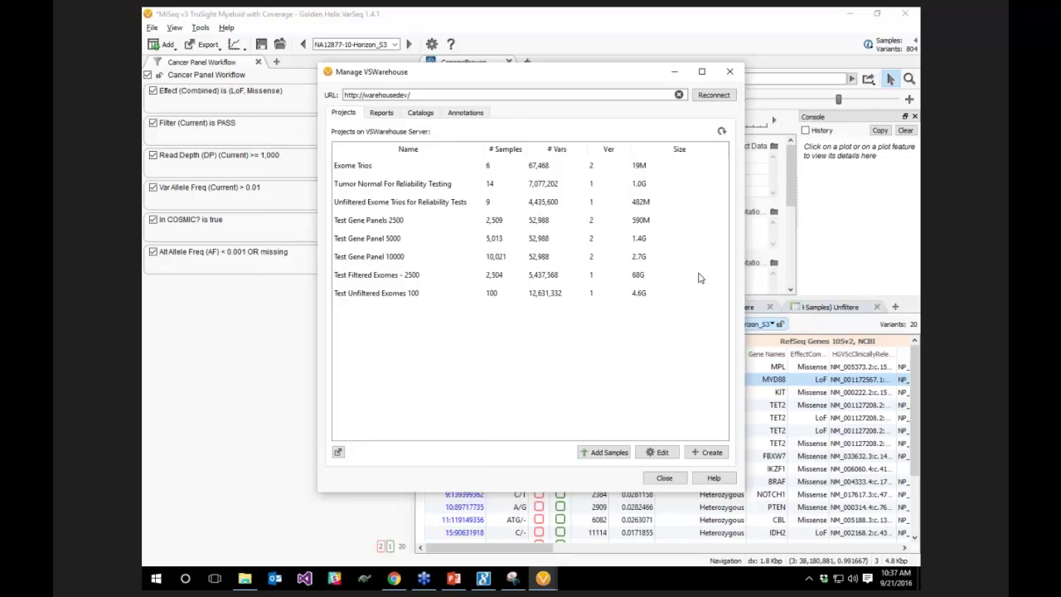
{"action": "left_click", "coordinate": [394, 240]}
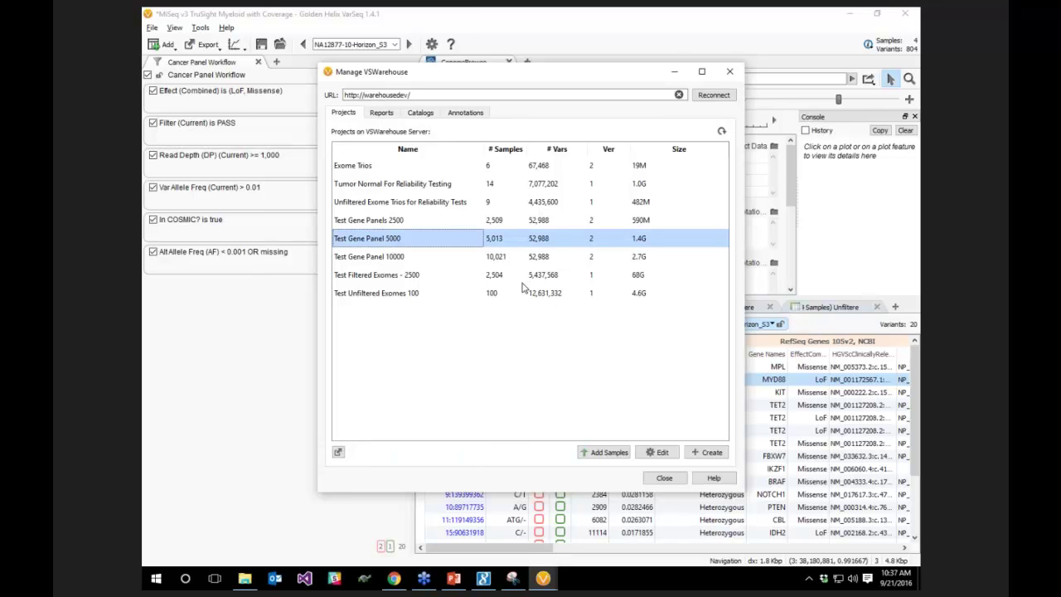
{"action": "left_click", "coordinate": [593, 453]}
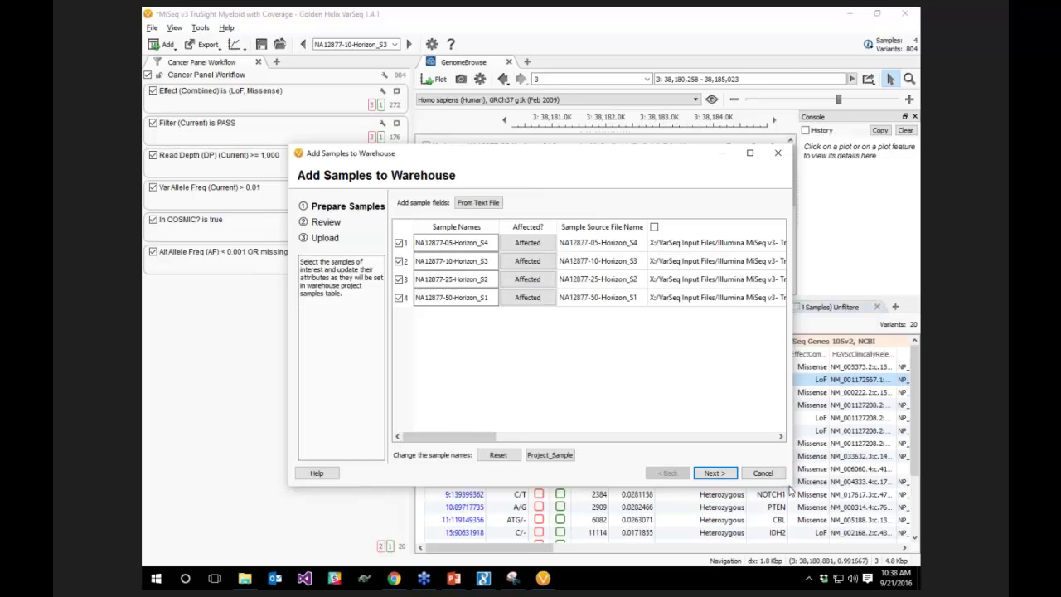
{"action": "left_click", "coordinate": [763, 473]}
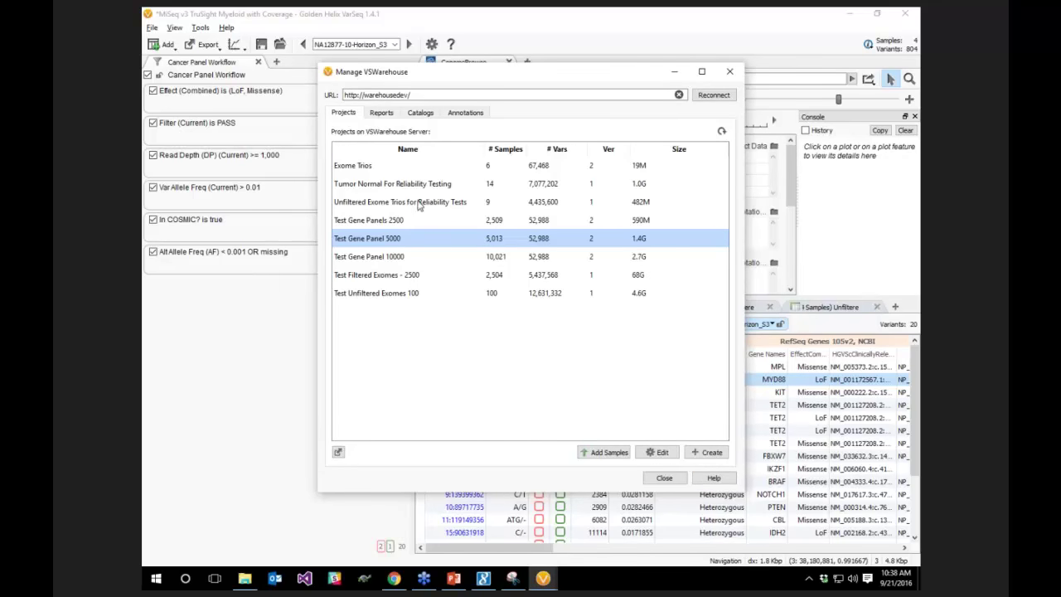
Browse the server's Reports and Catalogs lists, then edit the Cancer Catalog schema
{"action": "left_click", "coordinate": [387, 116]}
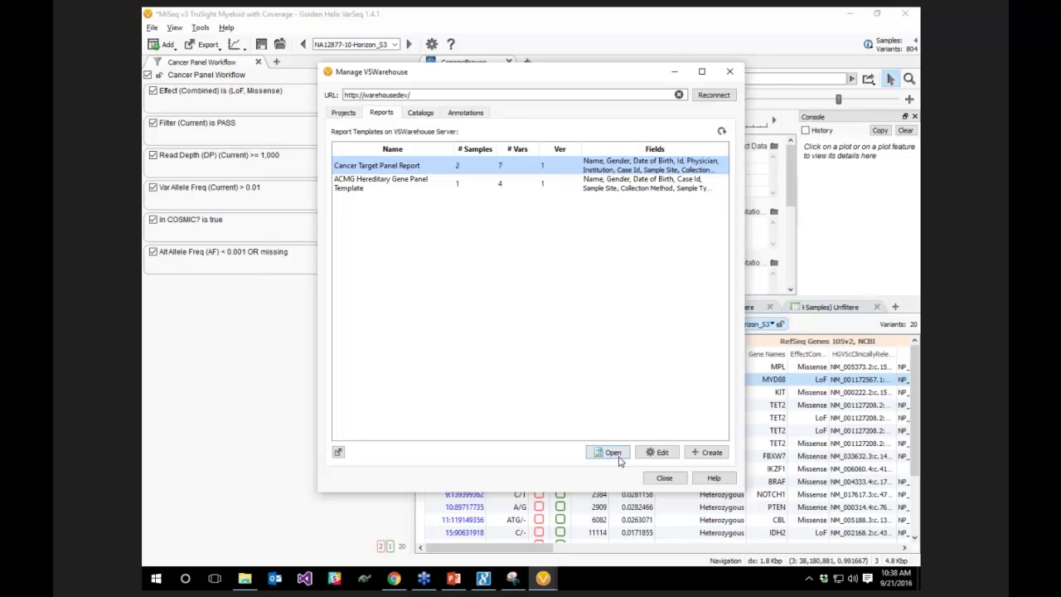
{"action": "left_click", "coordinate": [420, 112]}
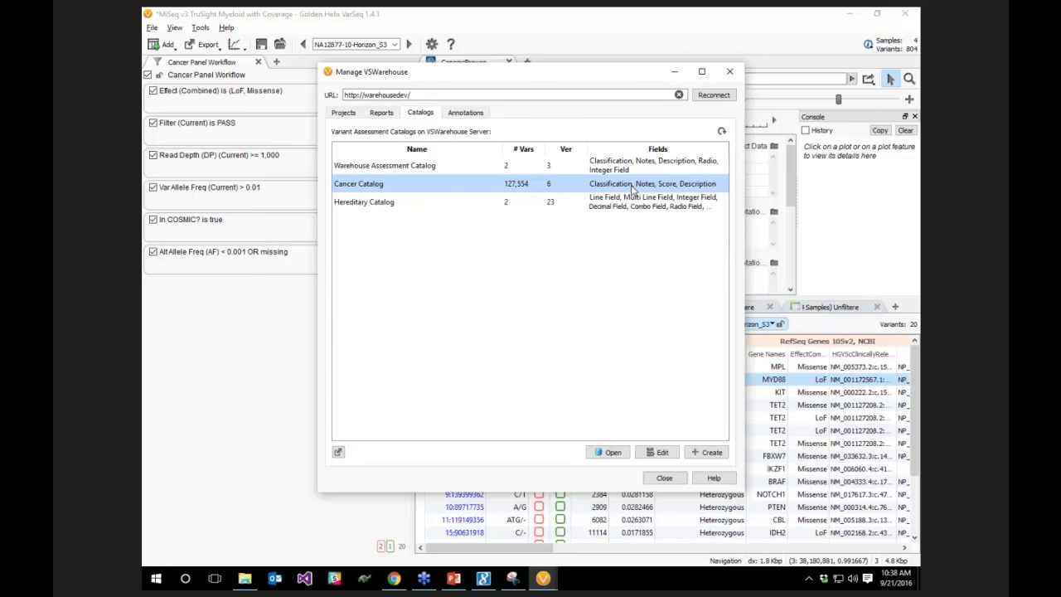
{"action": "left_click", "coordinate": [659, 452]}
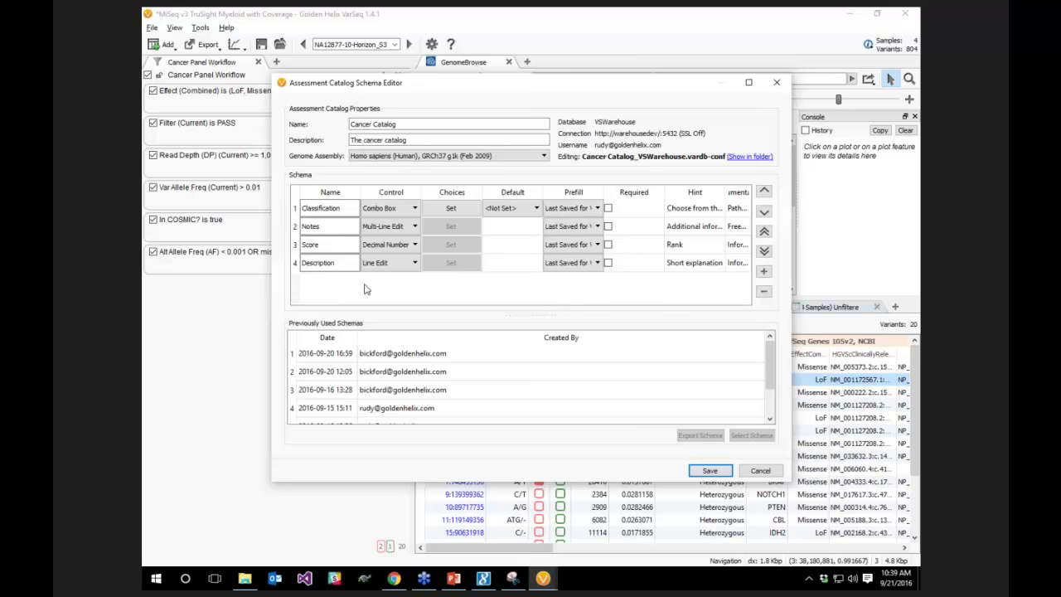
Add a check-box field named 'Sign' to the Cancer Catalog schema, then cancel without saving
{"action": "key", "text": "Tab"}
{"action": "key", "text": "Tab"}
{"action": "left_click", "coordinate": [765, 272]}
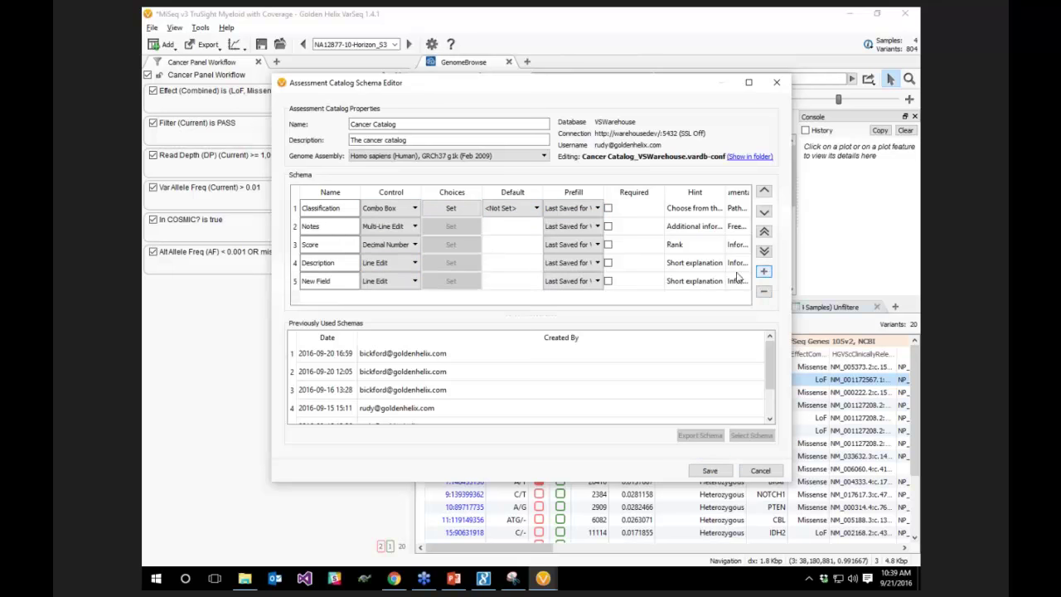
{"action": "left_click", "coordinate": [395, 284]}
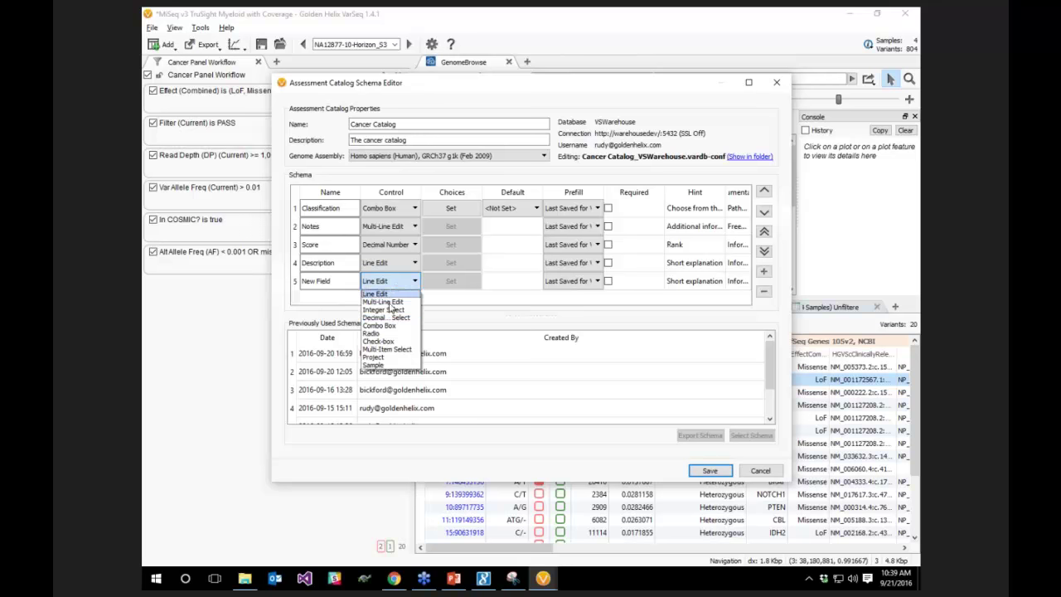
{"action": "left_click", "coordinate": [378, 343]}
{"action": "key", "text": "shift+Tab"}
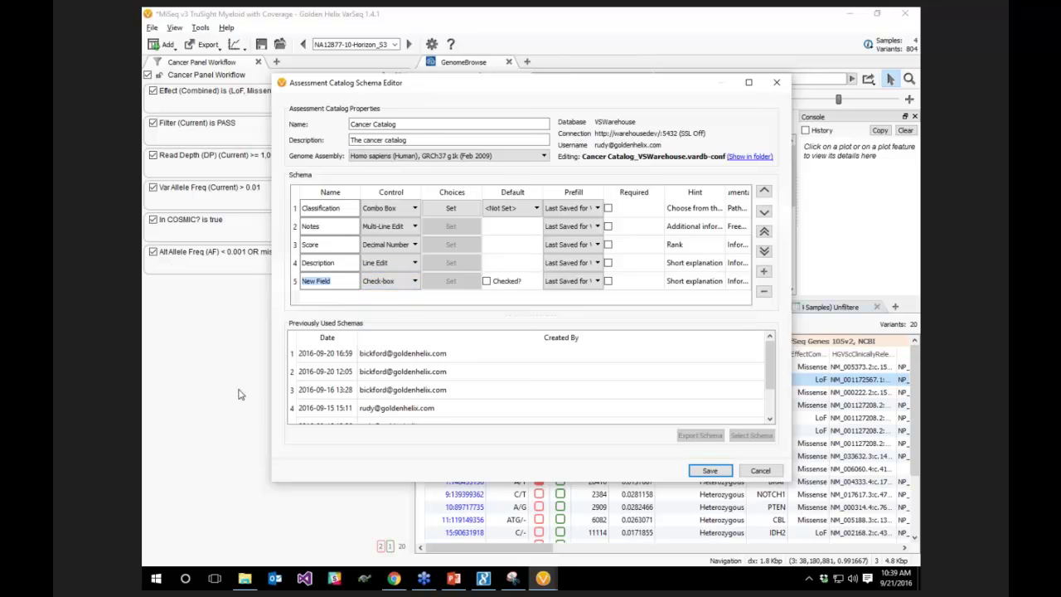
{"action": "type", "text": "Sign of LD"}
{"action": "left_click", "coordinate": [759, 472]}
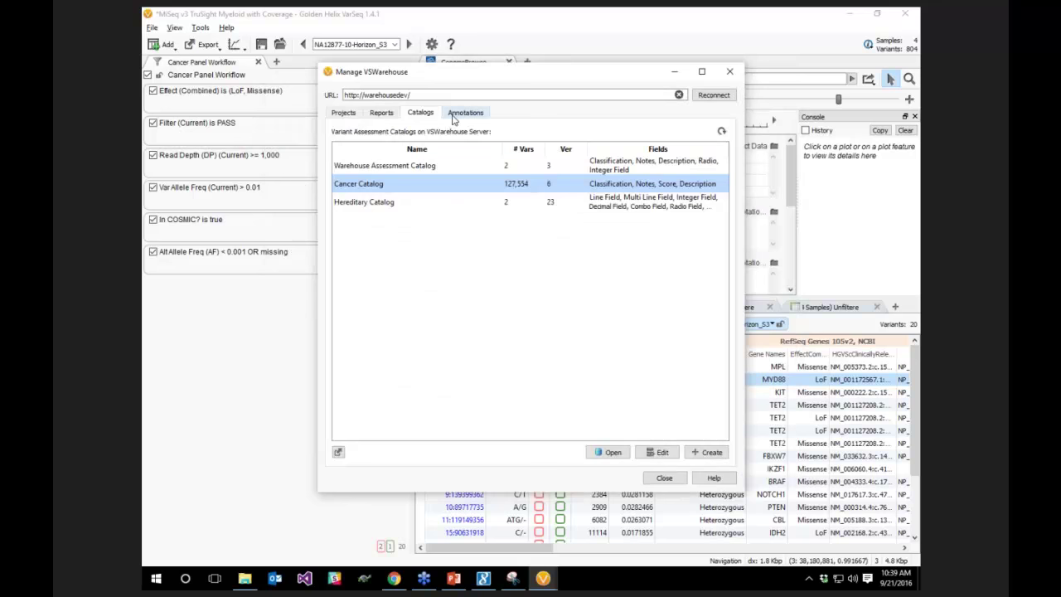
Check Cancer Catalog in the Annotations list and add it as a variant-table annotation
{"action": "left_click", "coordinate": [465, 112]}
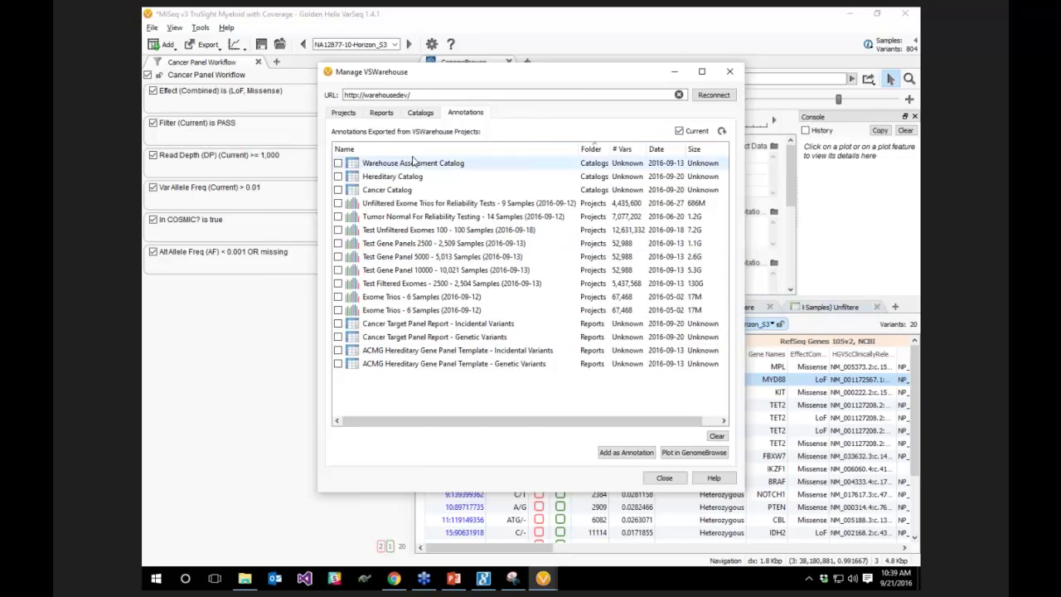
{"action": "left_click", "coordinate": [391, 191]}
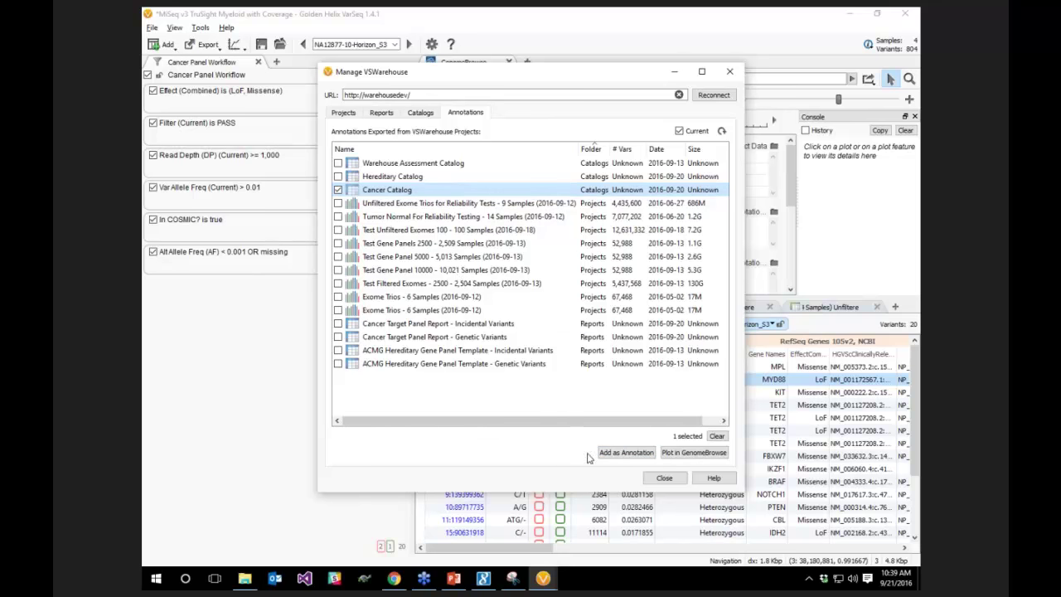
{"action": "left_click", "coordinate": [626, 453]}
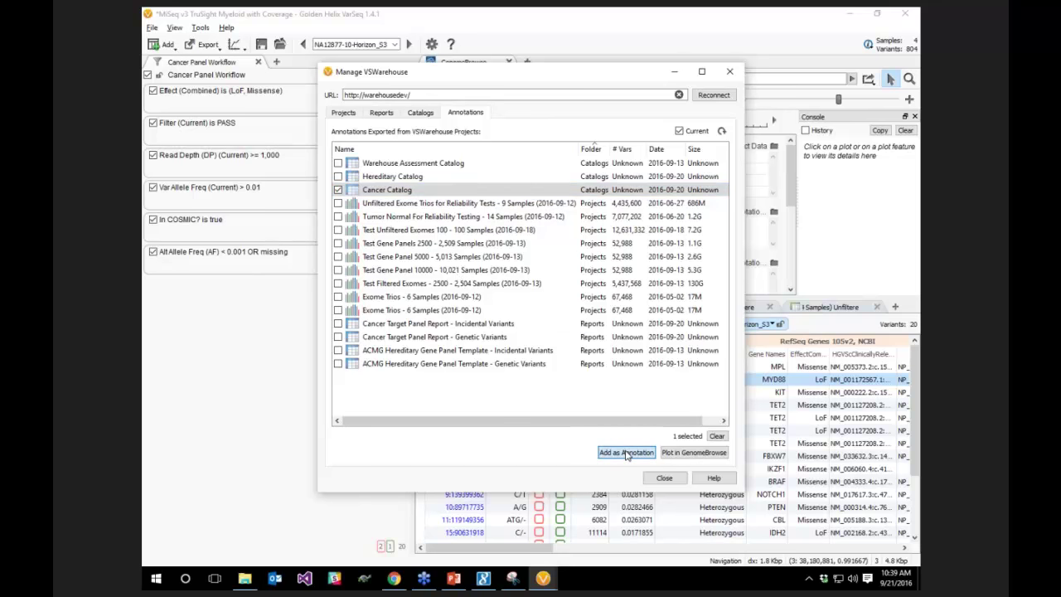
{"action": "left_click_drag", "start_coordinate": [525, 552], "coordinate": [886, 545]}
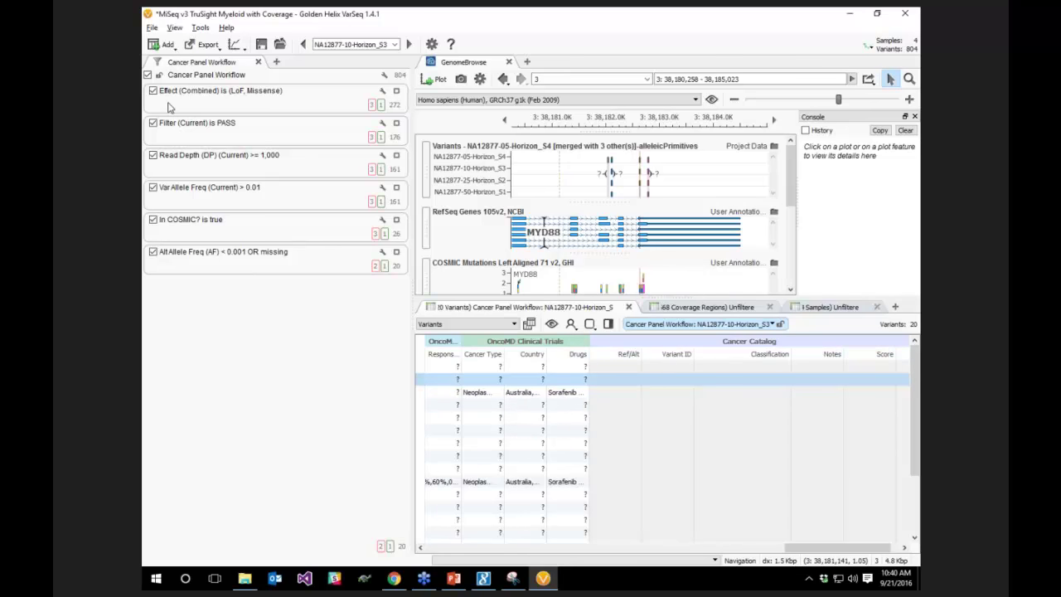
Add the Warehouse Dev project Test Gene Panel 10000 (10,021 samples) as an annotation source
{"action": "left_click", "coordinate": [154, 46]}
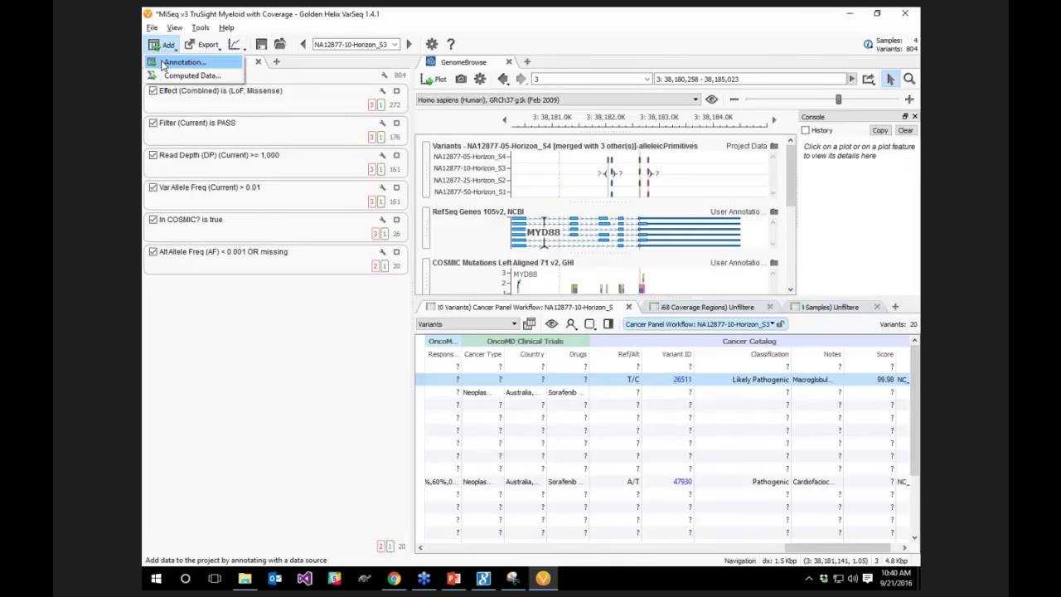
{"action": "left_click", "coordinate": [165, 63]}
{"action": "left_click", "coordinate": [310, 235]}
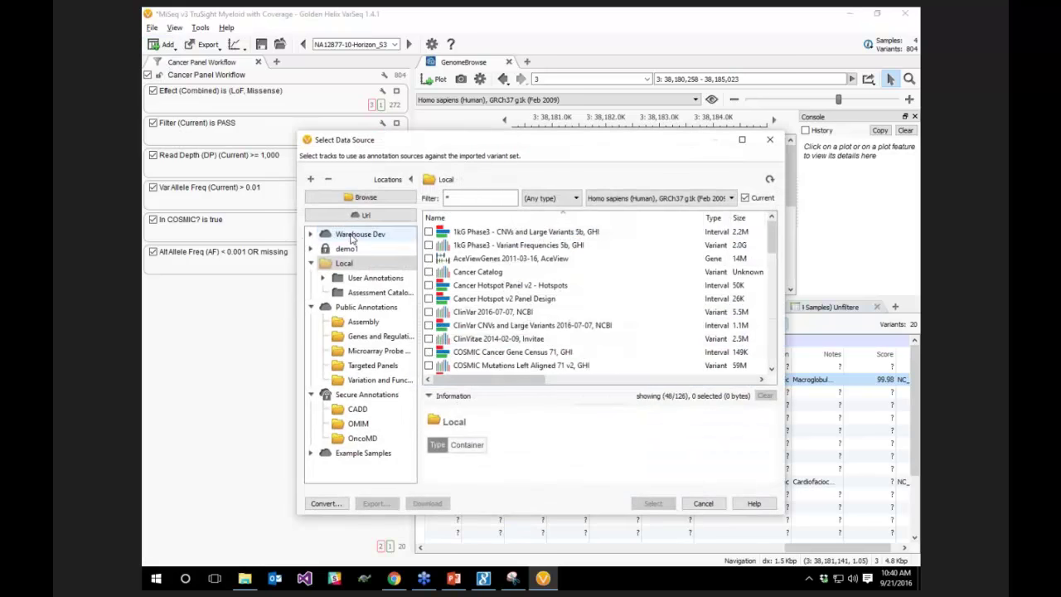
{"action": "left_click", "coordinate": [310, 235]}
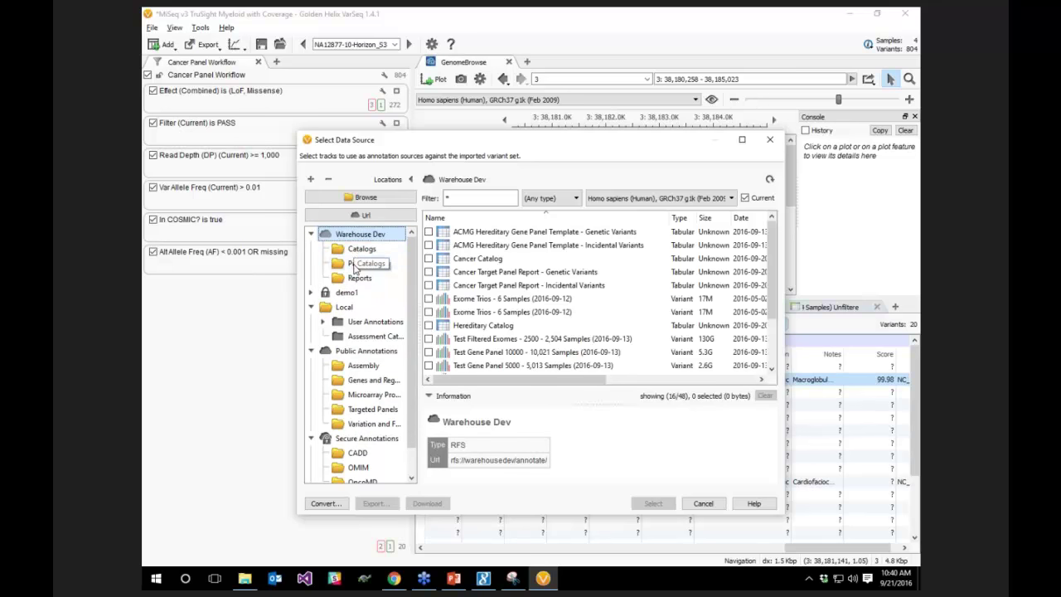
{"action": "left_click", "coordinate": [358, 264]}
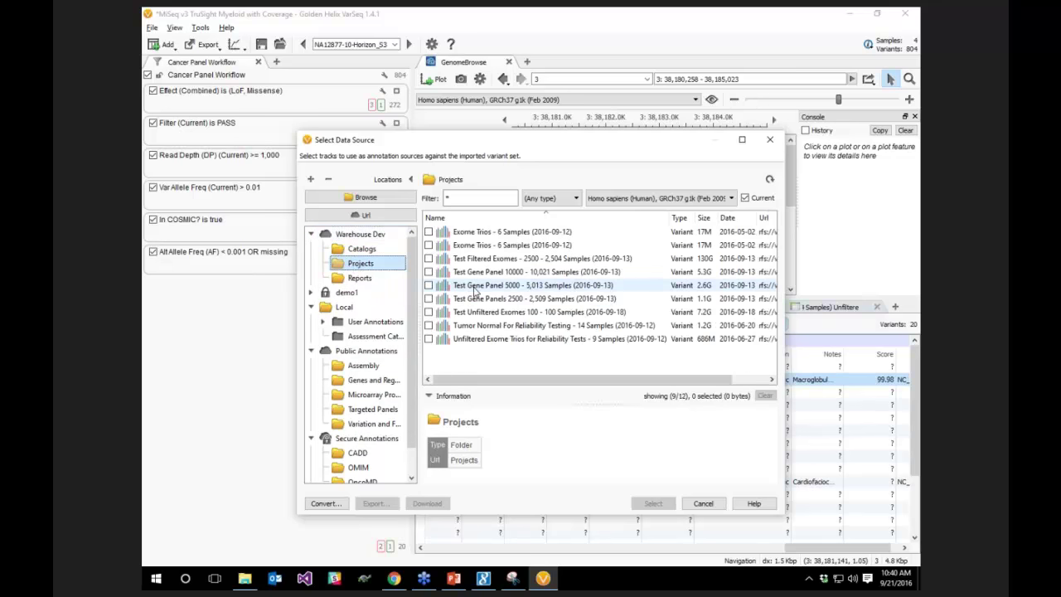
{"action": "left_click", "coordinate": [475, 285]}
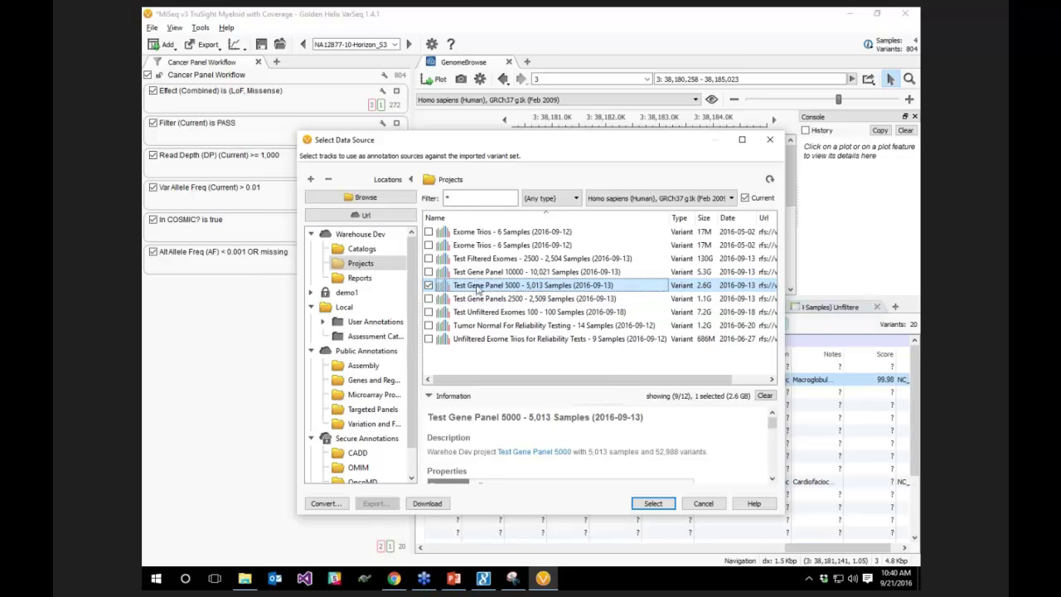
{"action": "left_click", "coordinate": [514, 275]}
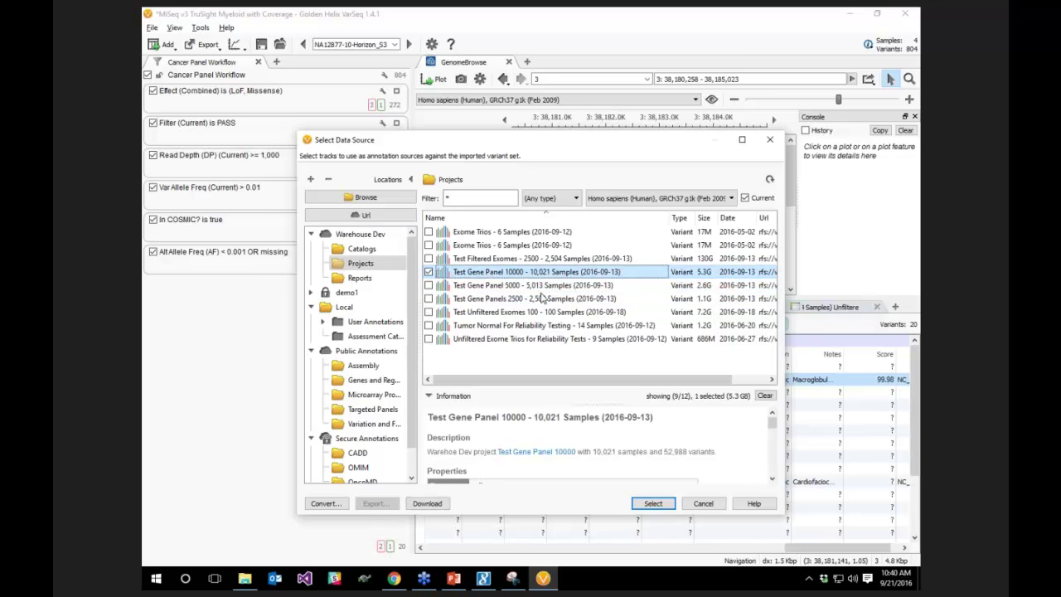
{"action": "left_click", "coordinate": [653, 504]}
{"action": "left_click_drag", "start_coordinate": [764, 549], "coordinate": [820, 547]}
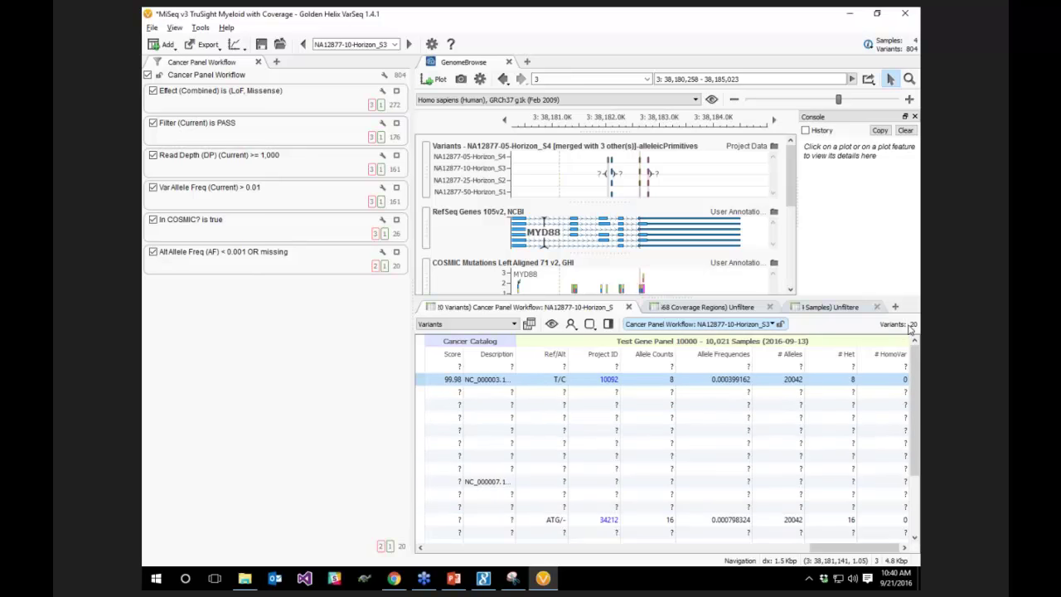
Open the Cancer Catalog from the Manage VSWarehouse Catalogs list and move its window aside
{"action": "scroll", "coordinate": [685, 473], "scroll_direction": "down", "scroll_amount": 1}
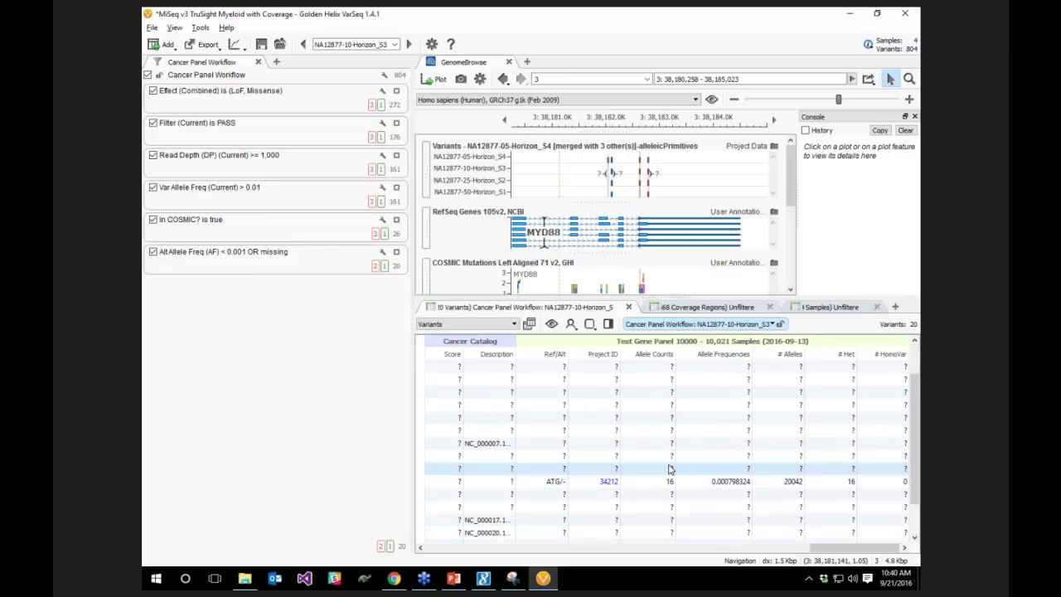
{"action": "scroll", "coordinate": [670, 467], "scroll_direction": "up", "scroll_amount": 1}
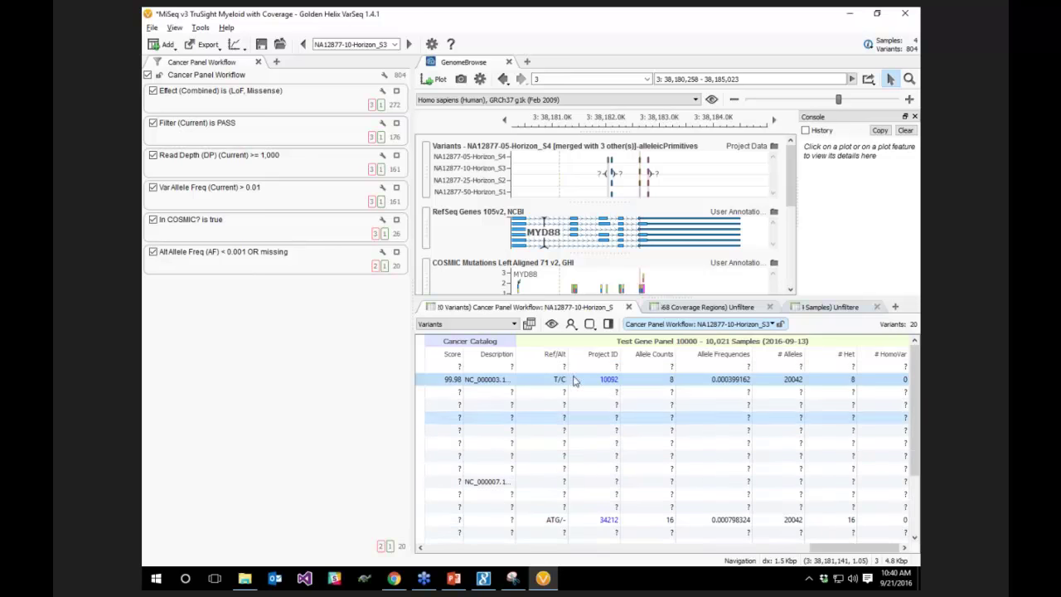
{"action": "left_click", "coordinate": [198, 29]}
{"action": "left_click", "coordinate": [214, 56]}
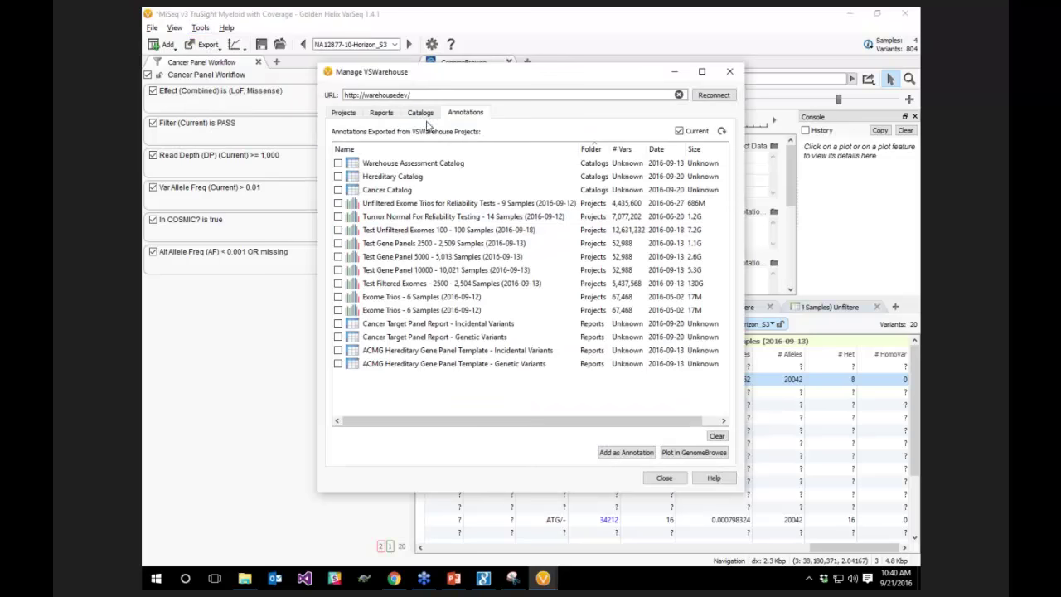
{"action": "left_click", "coordinate": [420, 113]}
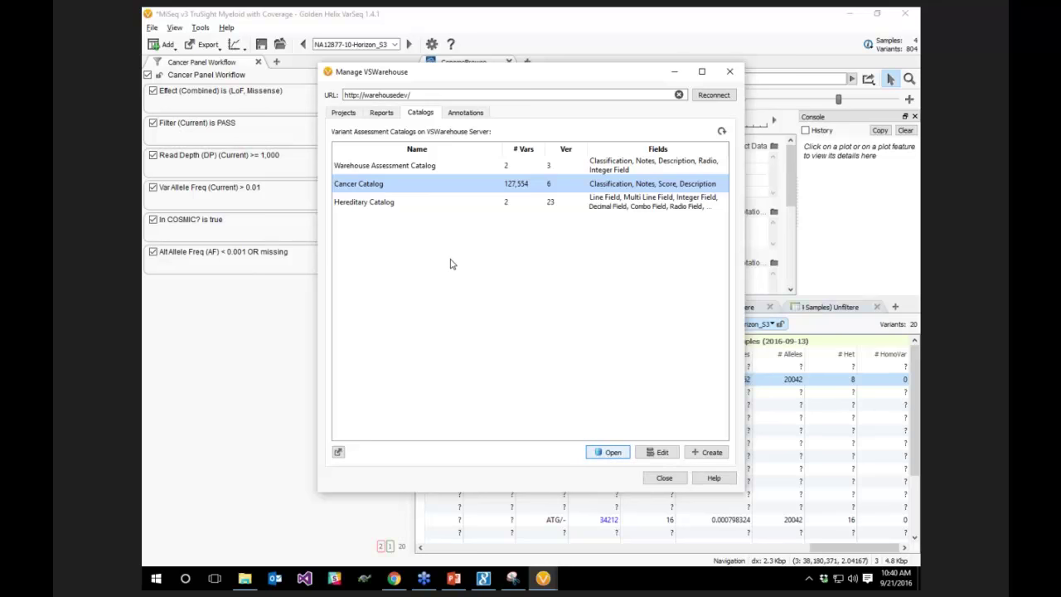
{"action": "key", "text": "Return"}
{"action": "left_click_drag", "start_coordinate": [404, 98], "coordinate": [505, 195]}
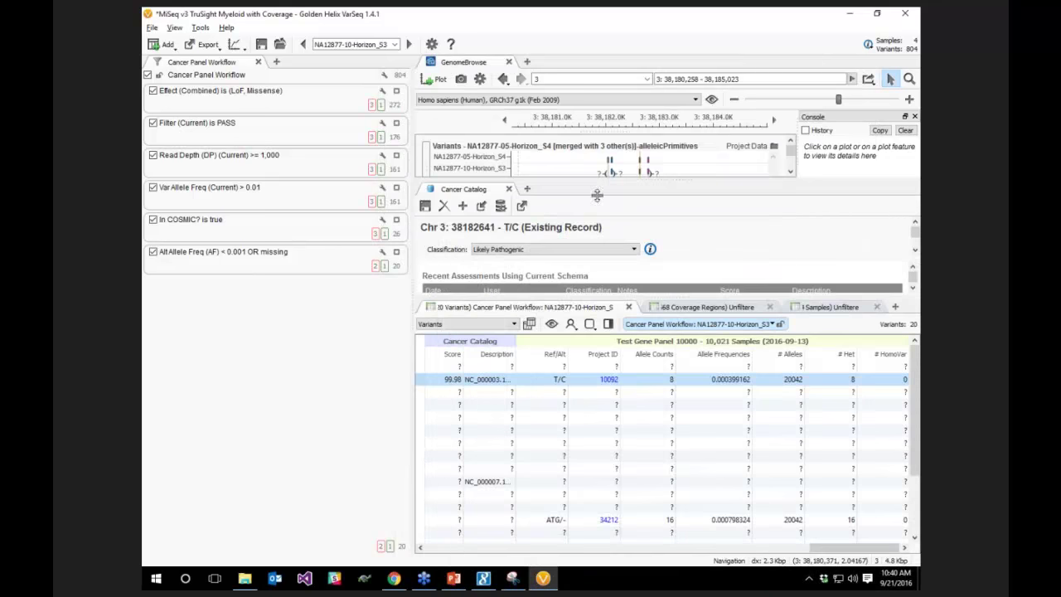
Dock the Cancer Catalog panel beside GenomeBrowse and bring up the record for variant 26511
{"action": "left_click_drag", "start_coordinate": [527, 105], "coordinate": [539, 232]}
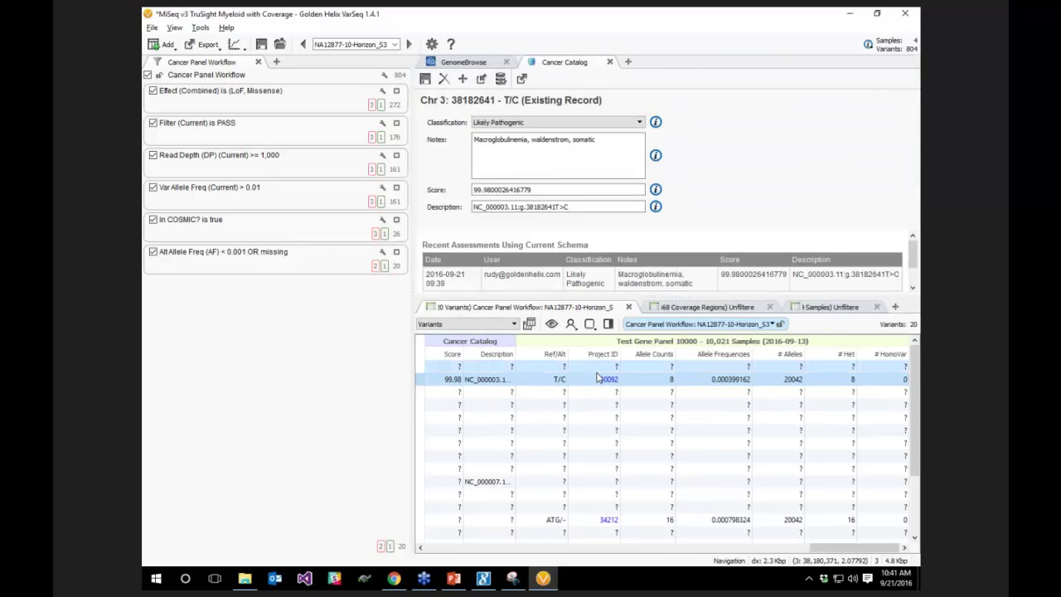
{"action": "left_click", "coordinate": [642, 367]}
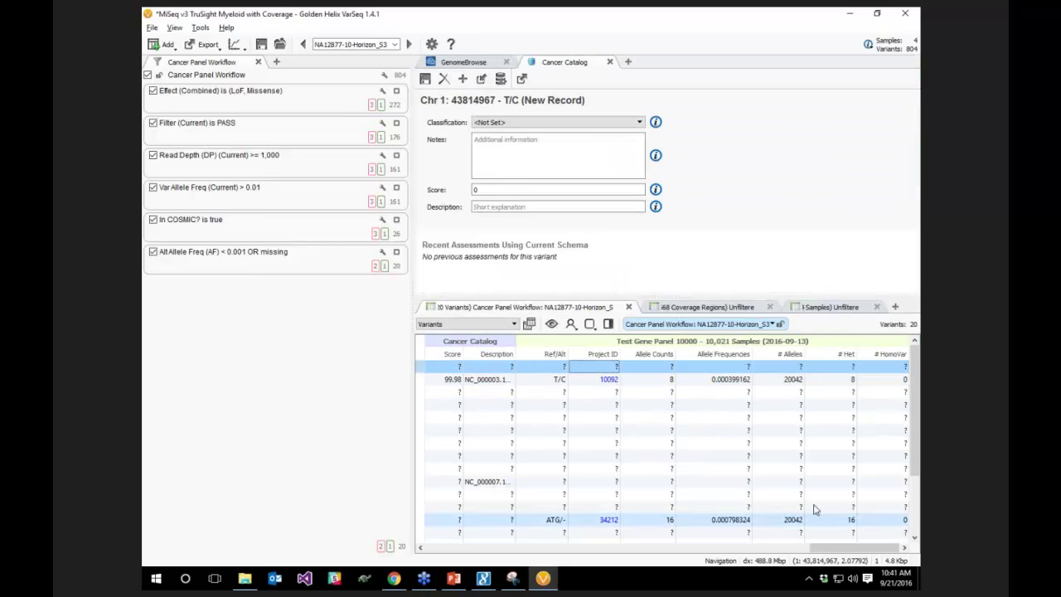
{"action": "left_click_drag", "start_coordinate": [825, 554], "coordinate": [758, 554]}
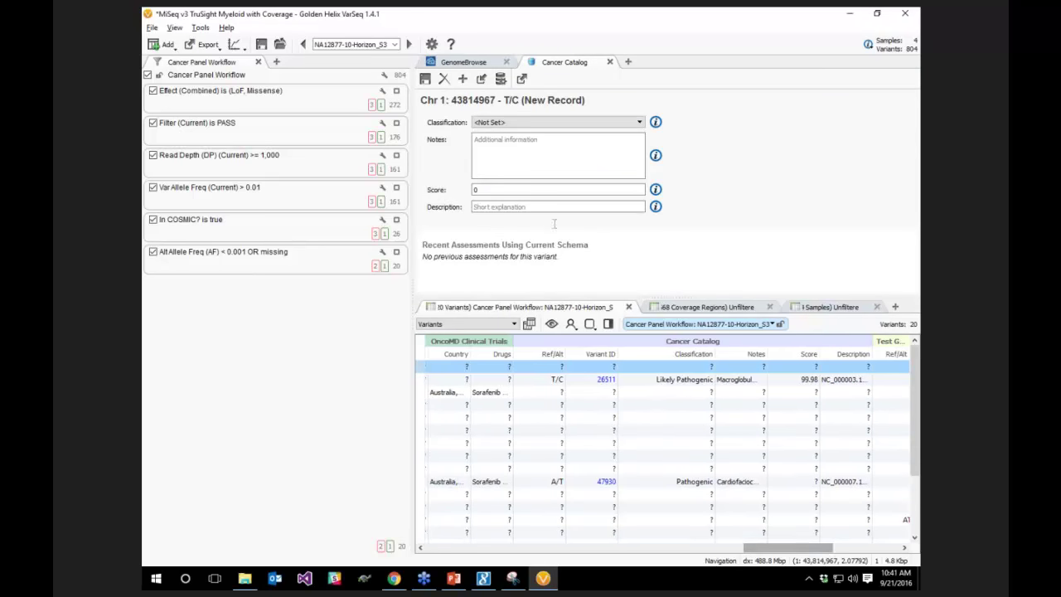
{"action": "left_click", "coordinate": [644, 384]}
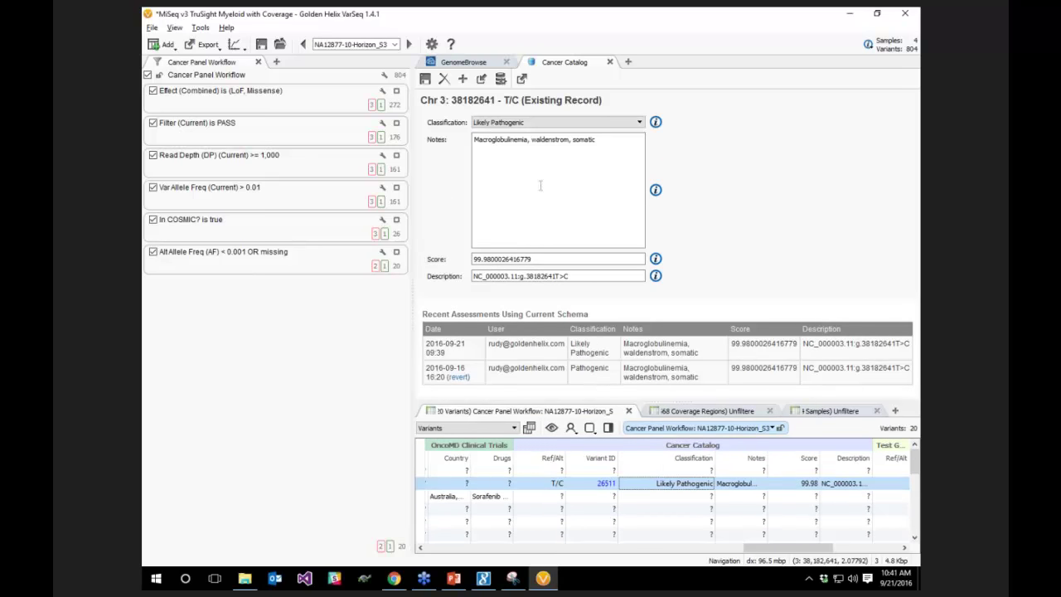
Reclassify the variant as Likely Benign, save it, and open its VSWarehouse page
{"action": "left_click", "coordinate": [521, 123]}
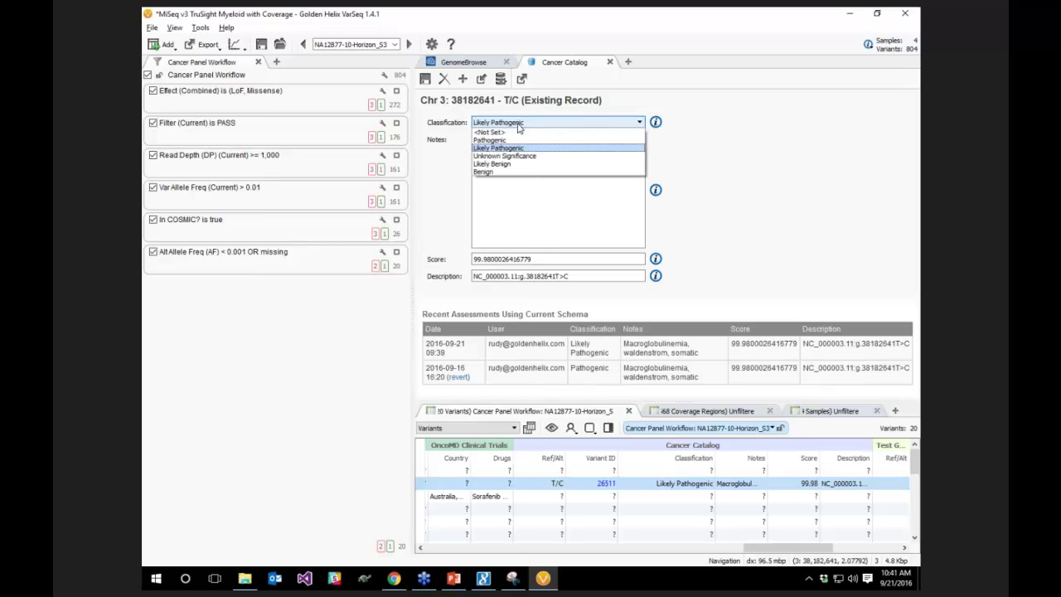
{"action": "left_click", "coordinate": [512, 165]}
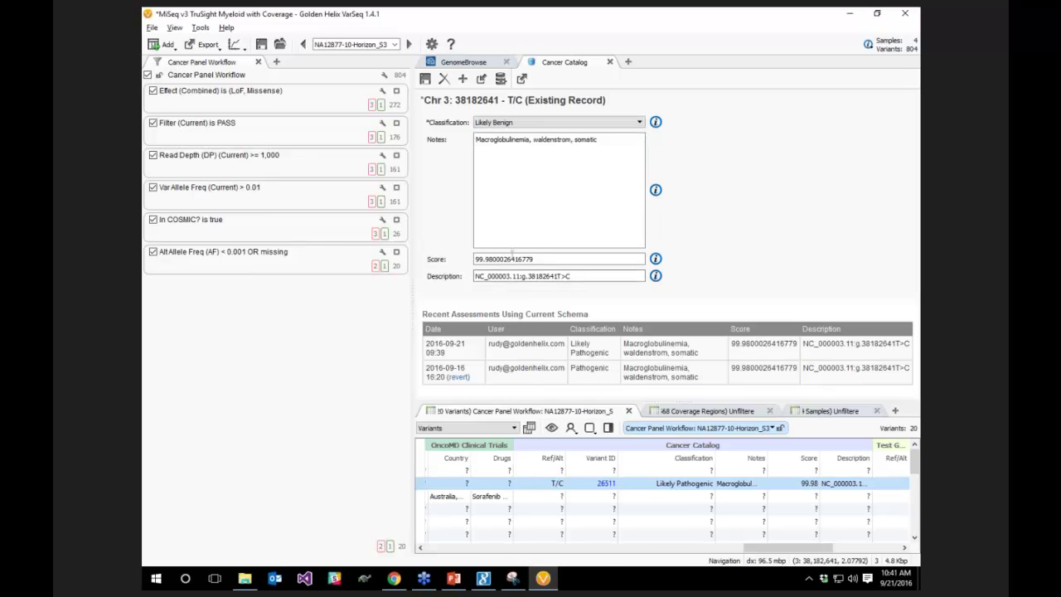
{"action": "left_click", "coordinate": [426, 81]}
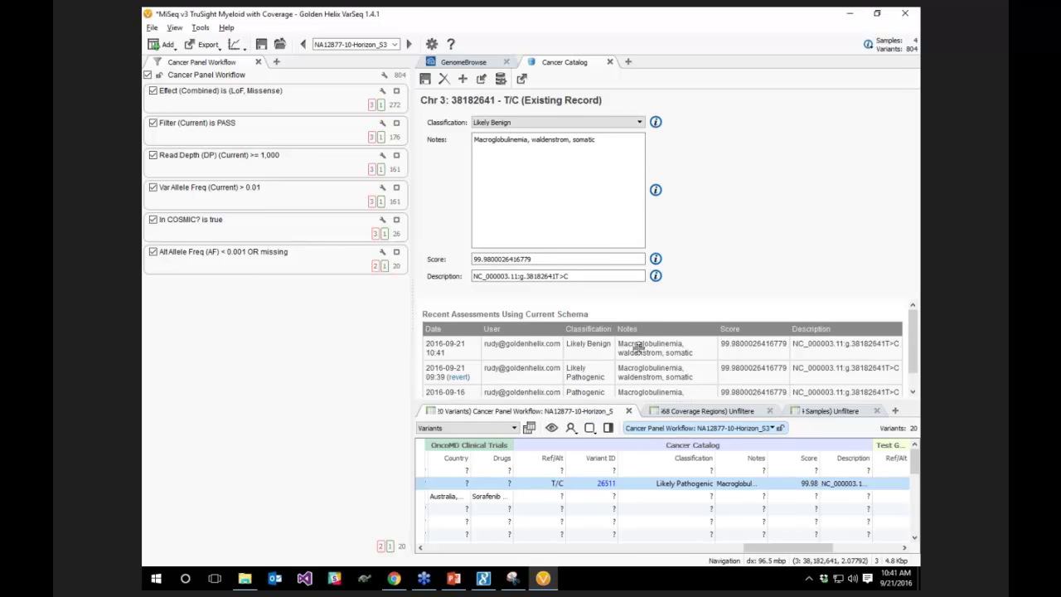
{"action": "left_click", "coordinate": [606, 485]}
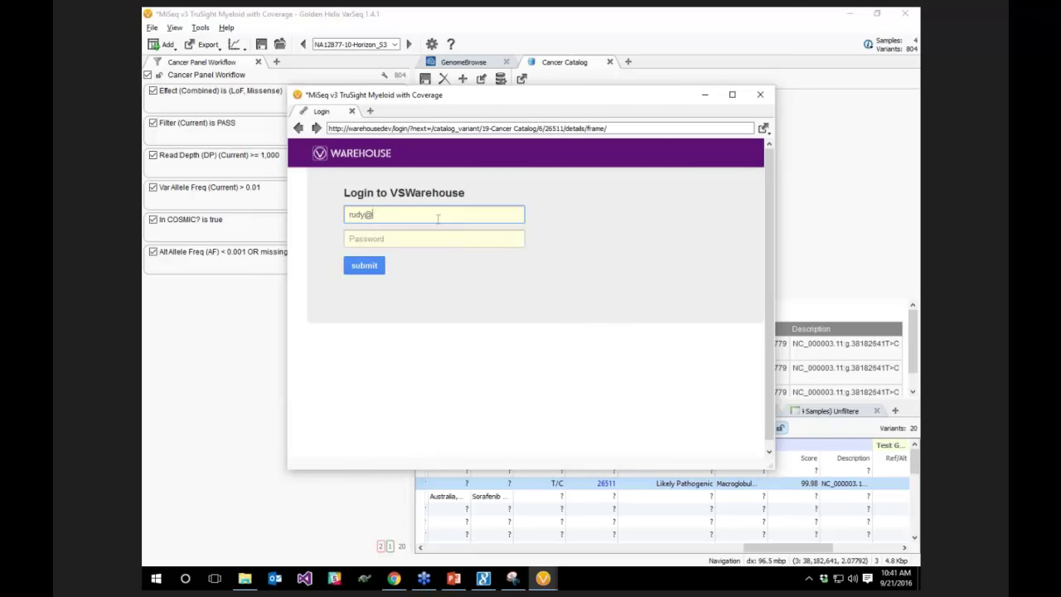
Log in to VSWarehouse with the account e-mail and password and open the catalog query workspace full-screen
{"action": "key", "text": "Tab"}
{"action": "type", "text": "pa"}
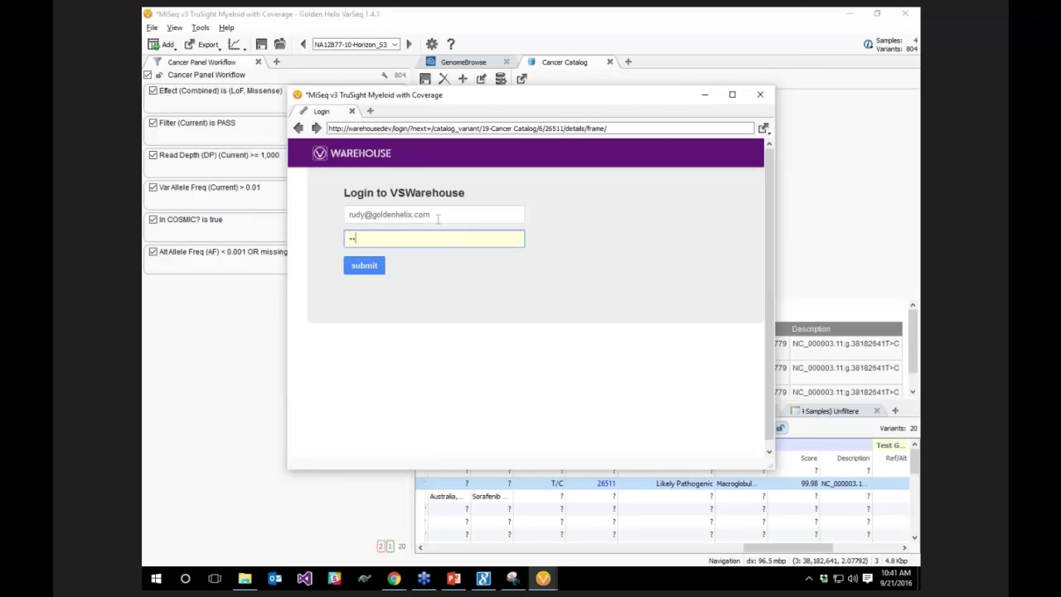
{"action": "type", "text": "sswor"}
{"action": "left_click", "coordinate": [364, 266]}
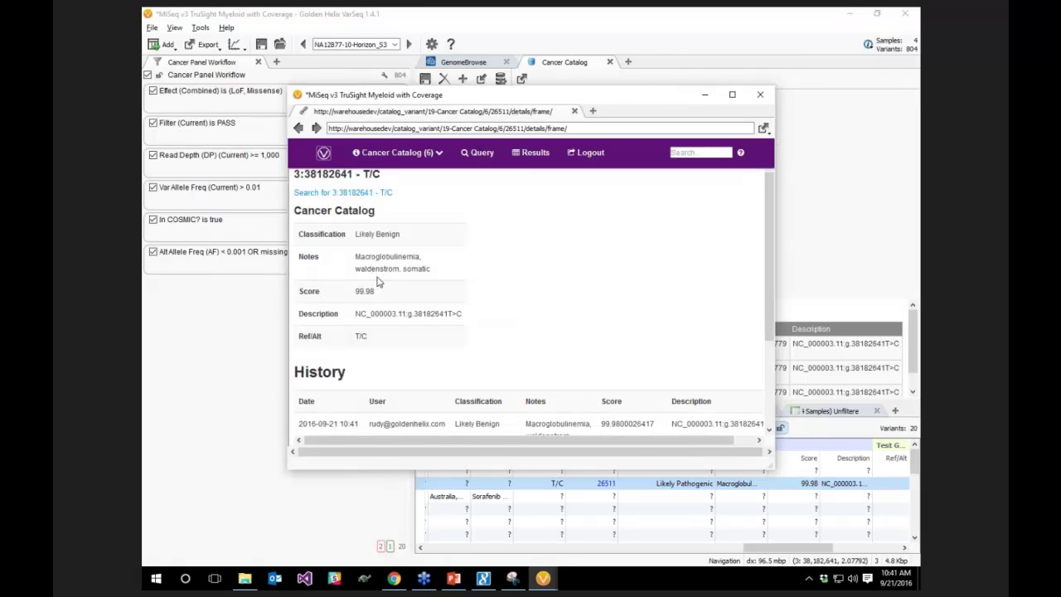
{"action": "scroll", "coordinate": [391, 400], "scroll_direction": "down", "scroll_amount": 1}
{"action": "scroll", "coordinate": [396, 388], "scroll_direction": "up", "scroll_amount": 1}
{"action": "left_click", "coordinate": [481, 158]}
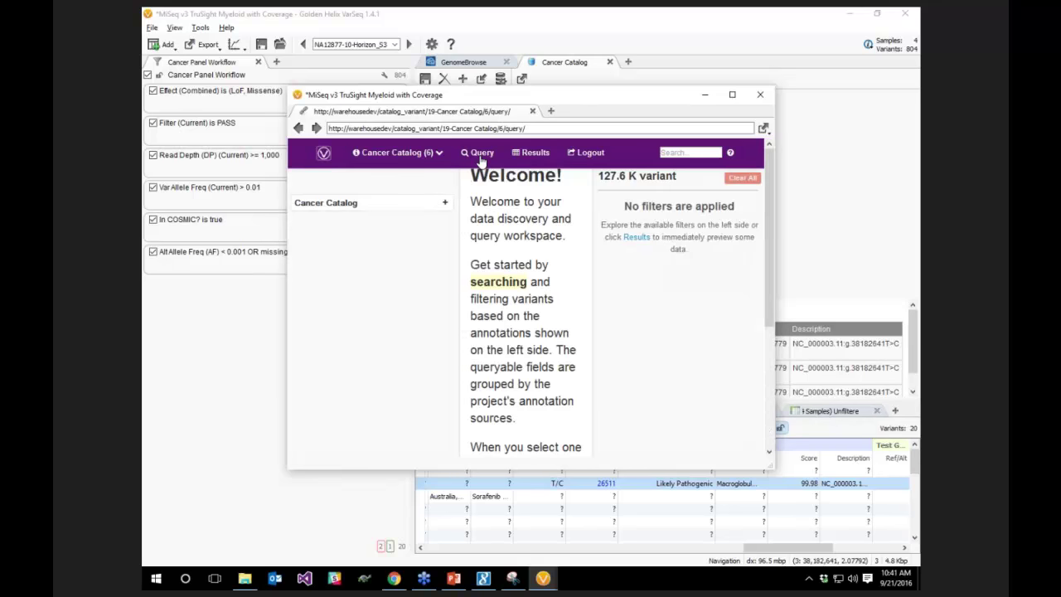
{"action": "left_click", "coordinate": [735, 95]}
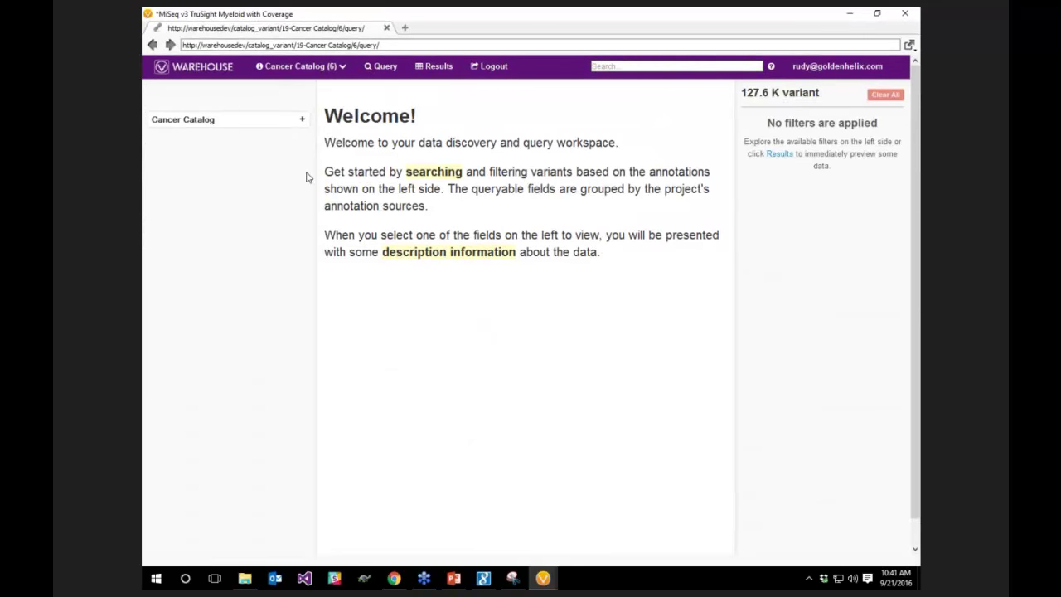
Filter Cancer Catalog Classification to 'Pathogenic', narrowing 127.6 K variants to 35.1 K
{"action": "left_click", "coordinate": [227, 123]}
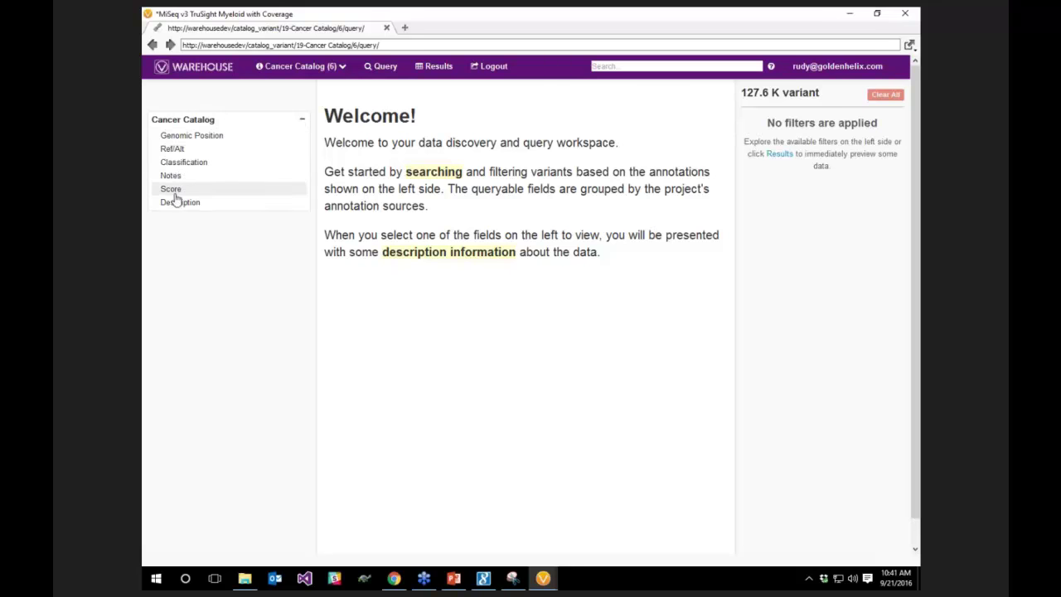
{"action": "left_click", "coordinate": [176, 163]}
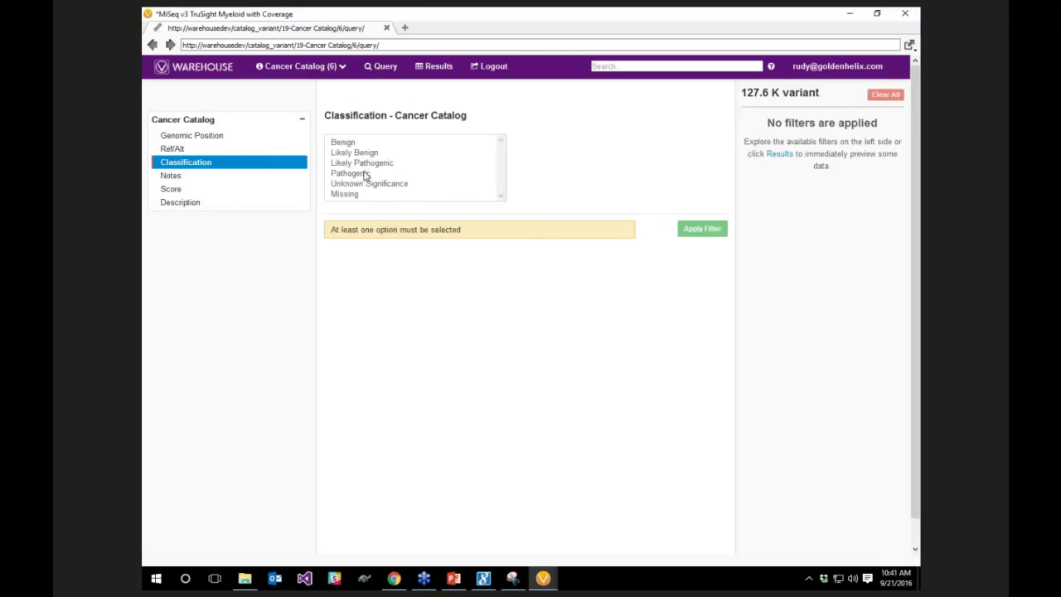
{"action": "left_click", "coordinate": [358, 174]}
{"action": "left_click", "coordinate": [709, 228]}
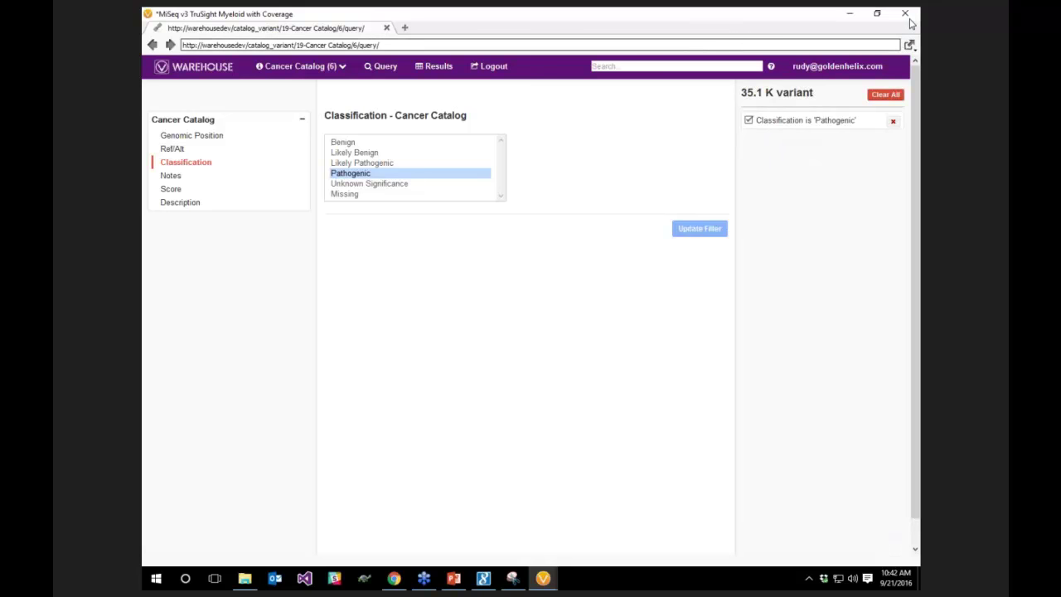
{"action": "left_click", "coordinate": [905, 15]}
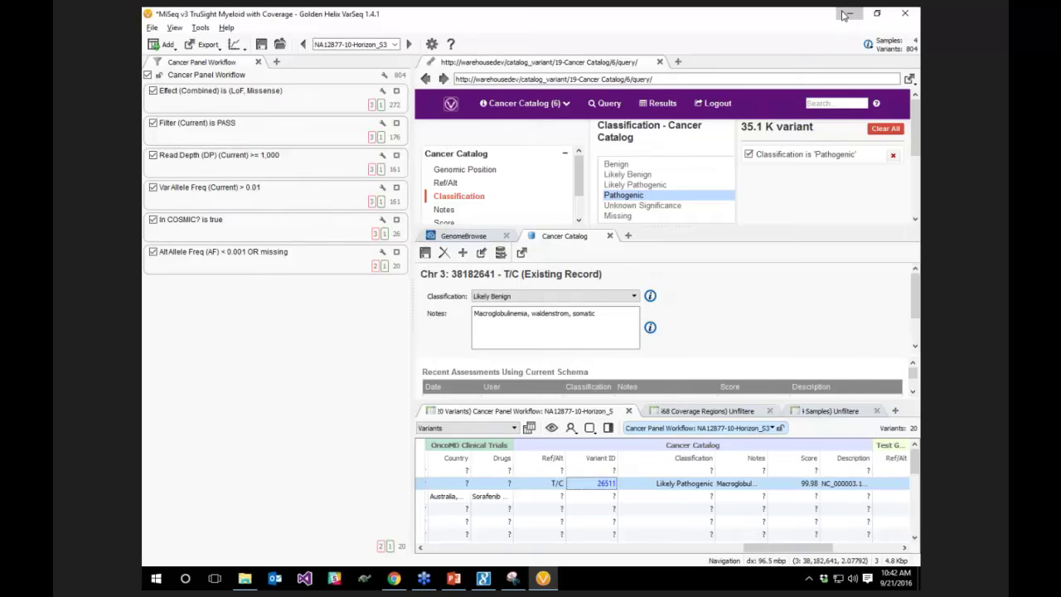
Minimize VarSeq and the Snipping Tool and bring the Chrome Warehouse page to the front
{"action": "left_click", "coordinate": [850, 13]}
{"action": "left_click", "coordinate": [845, 16]}
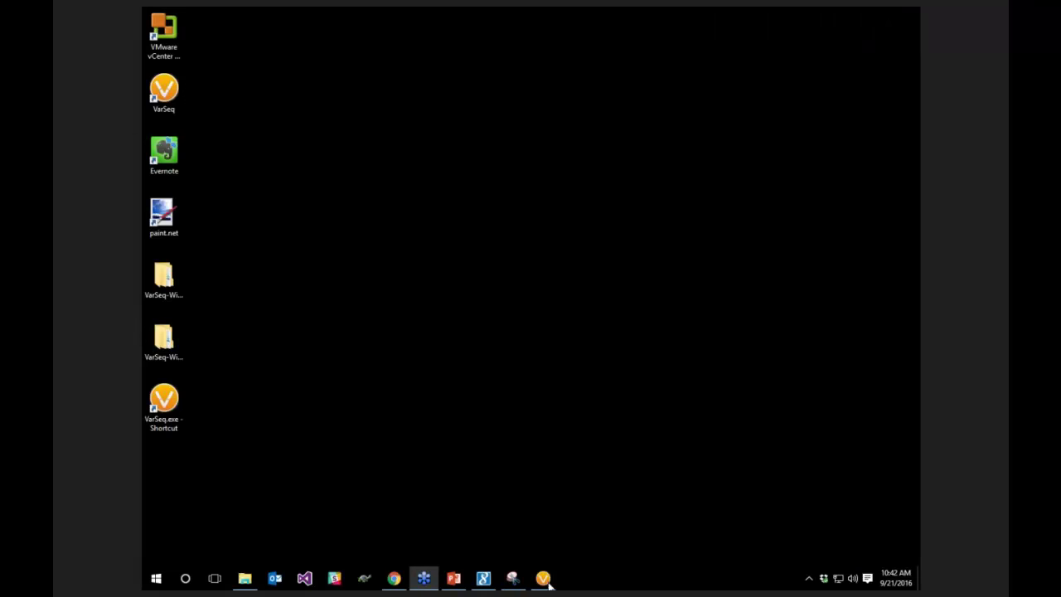
{"action": "left_click", "coordinate": [543, 579]}
{"action": "left_click", "coordinate": [543, 579]}
{"action": "left_click", "coordinate": [394, 577]}
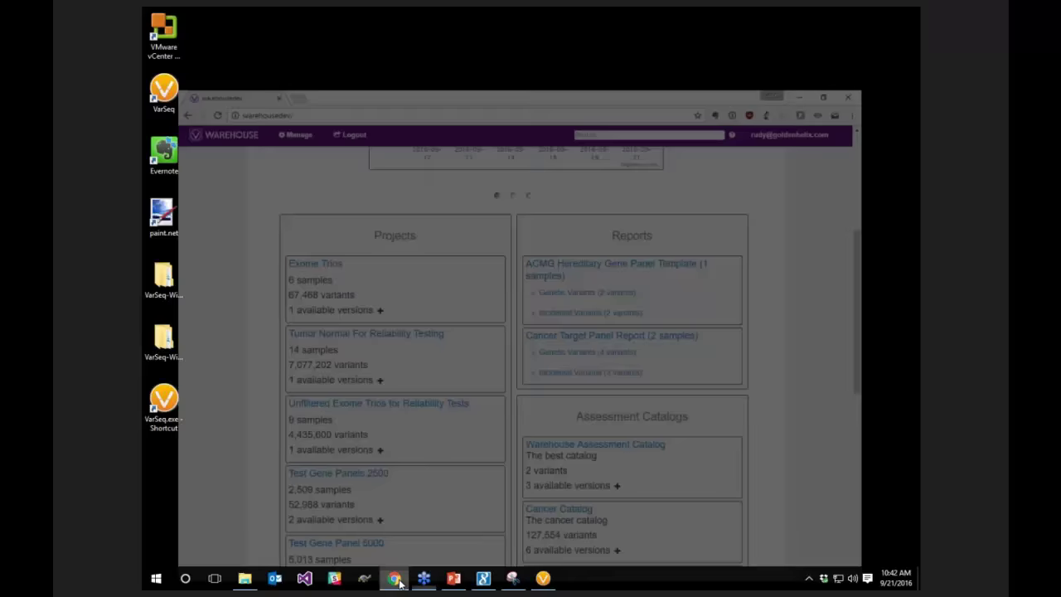
{"action": "scroll", "coordinate": [274, 150], "scroll_direction": "up", "scroll_amount": 1}
{"action": "scroll", "coordinate": [270, 140], "scroll_direction": "up", "scroll_amount": 3}
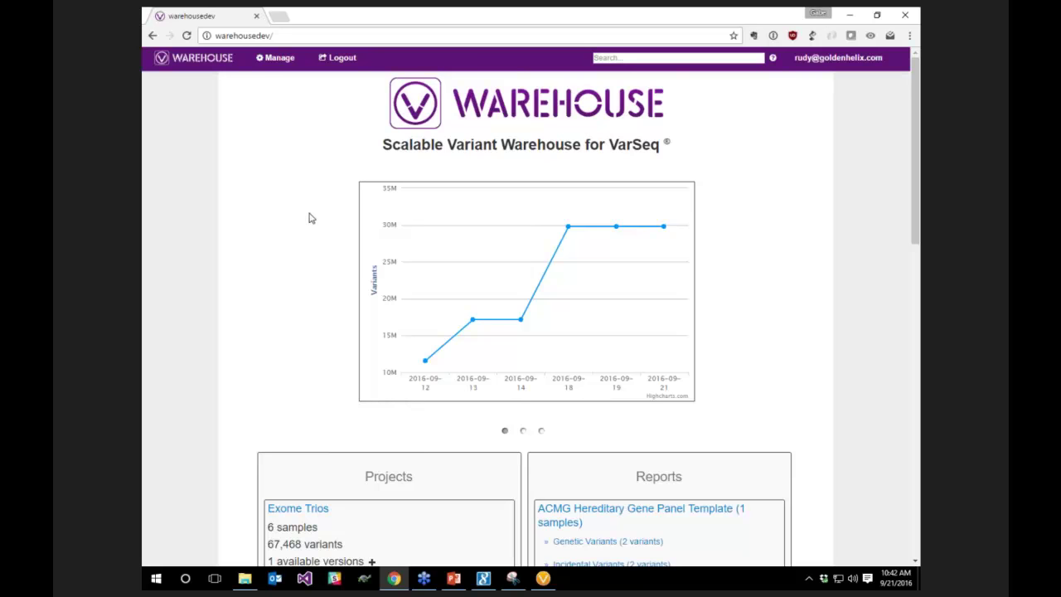
Reload the Warehouse home page with F5 and scroll down to the projects and catalogs listings
{"action": "key", "text": "F5"}
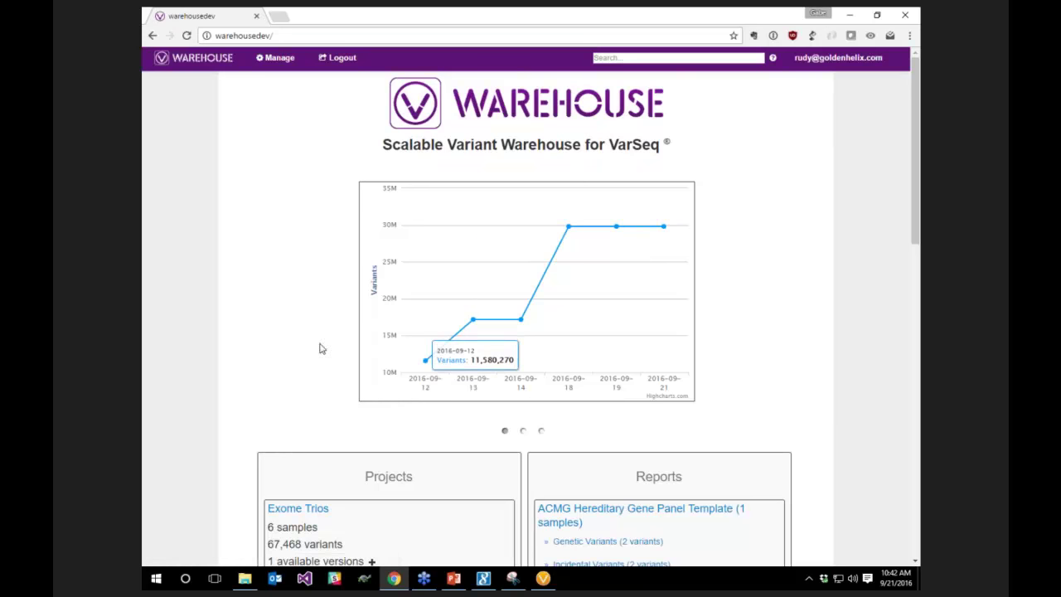
{"action": "scroll", "coordinate": [304, 330], "scroll_direction": "down", "scroll_amount": 1}
{"action": "scroll", "coordinate": [307, 325], "scroll_direction": "down", "scroll_amount": 3}
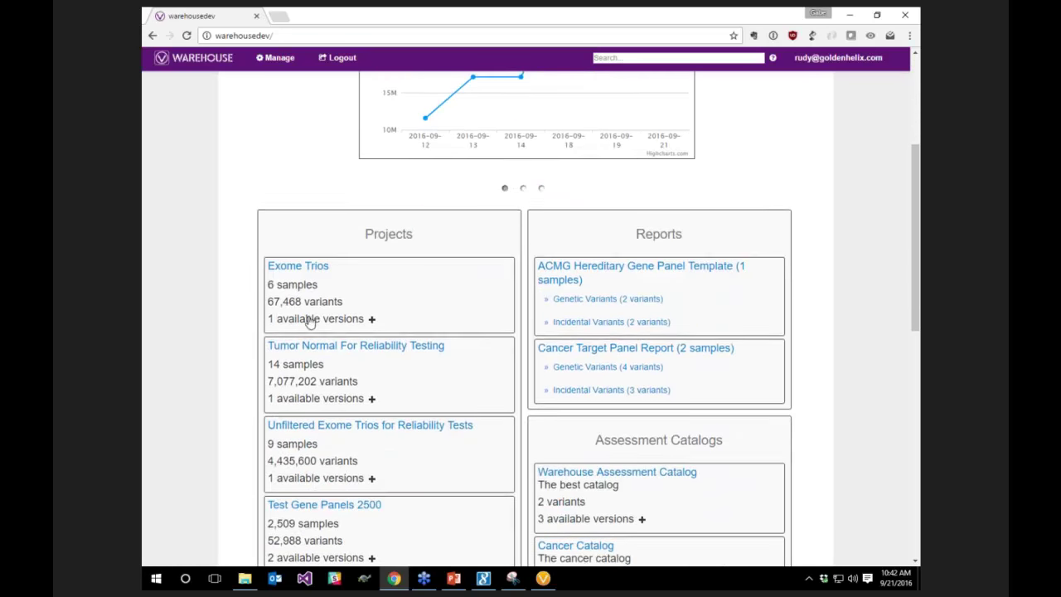
{"action": "scroll", "coordinate": [537, 370], "scroll_direction": "down", "scroll_amount": 1}
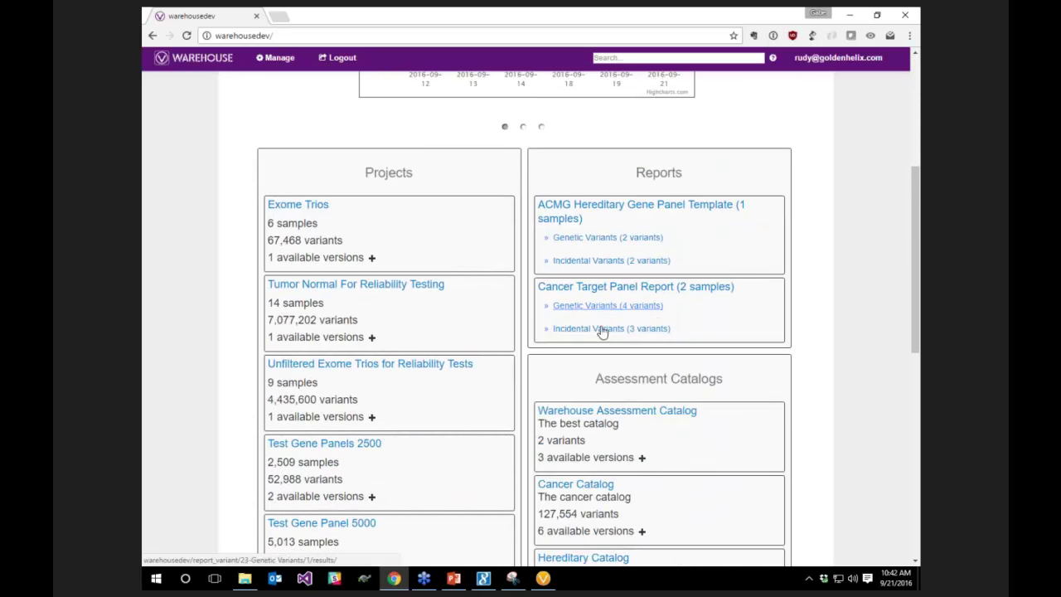
{"action": "scroll", "coordinate": [633, 440], "scroll_direction": "down", "scroll_amount": 1}
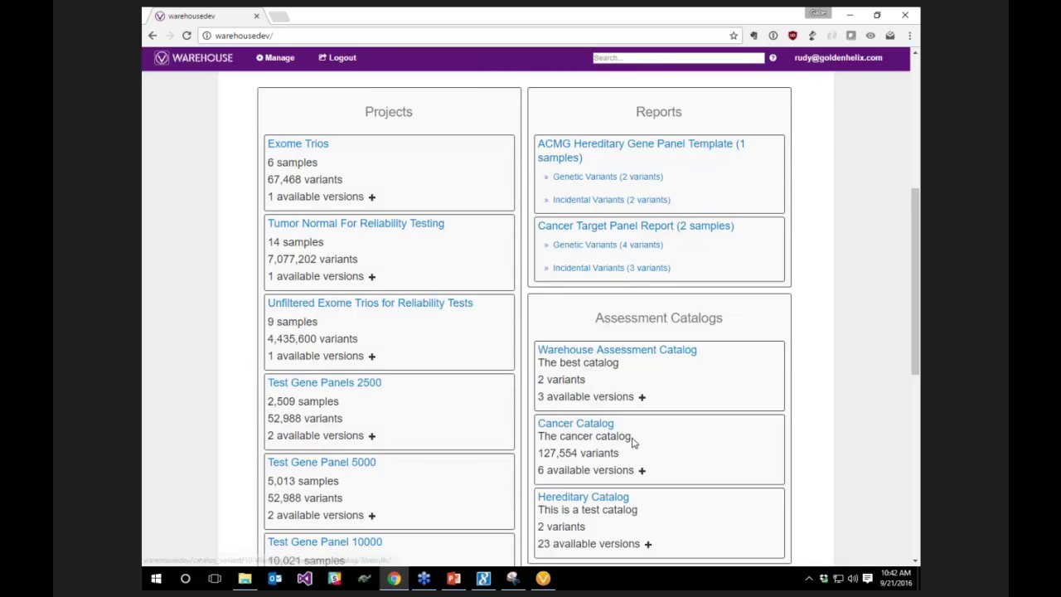
{"action": "scroll", "coordinate": [599, 360], "scroll_direction": "down", "scroll_amount": 1}
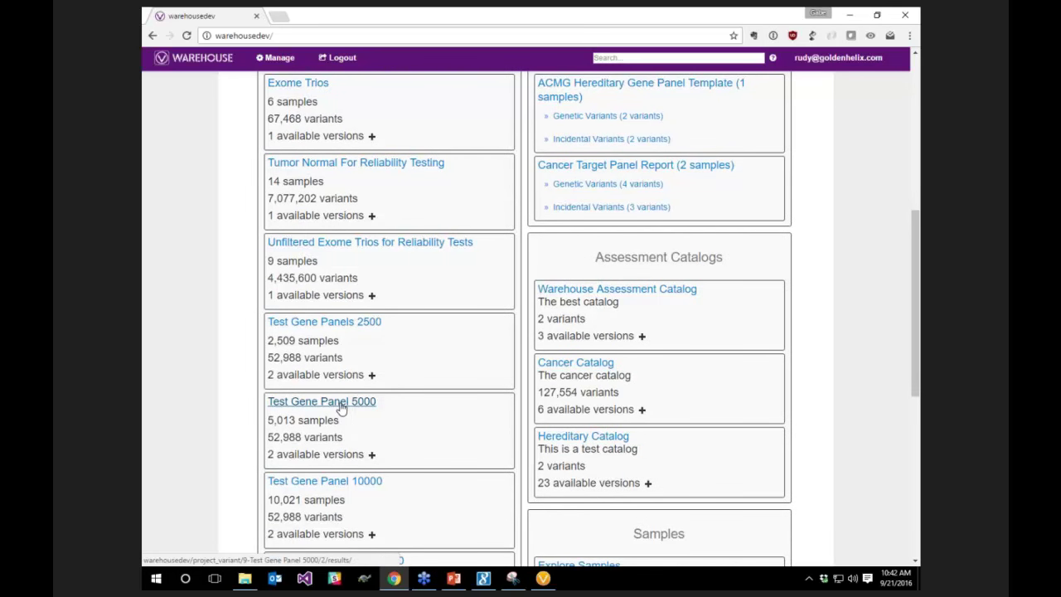
In the Test Gene Panel 5000 query, filter Effect (Combined) to LoF or Missense
{"action": "left_click", "coordinate": [340, 402]}
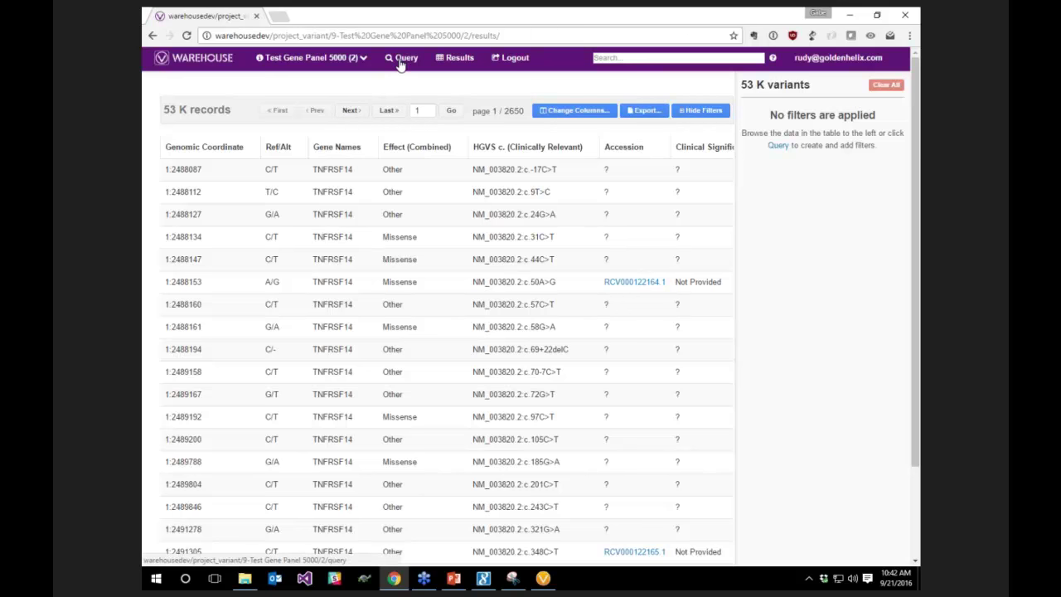
{"action": "left_click", "coordinate": [400, 61]}
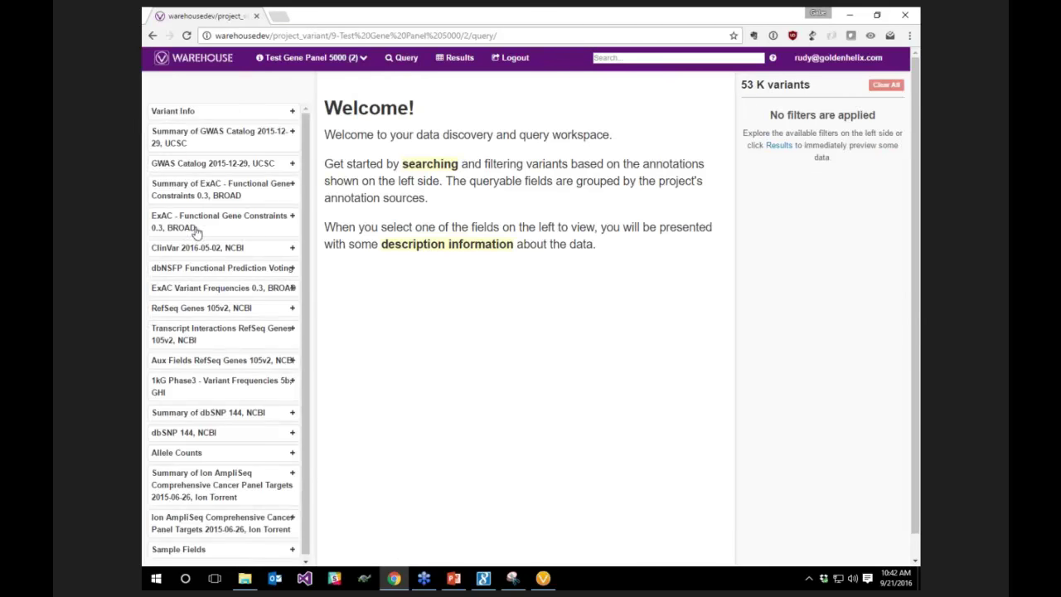
{"action": "left_click", "coordinate": [191, 311]}
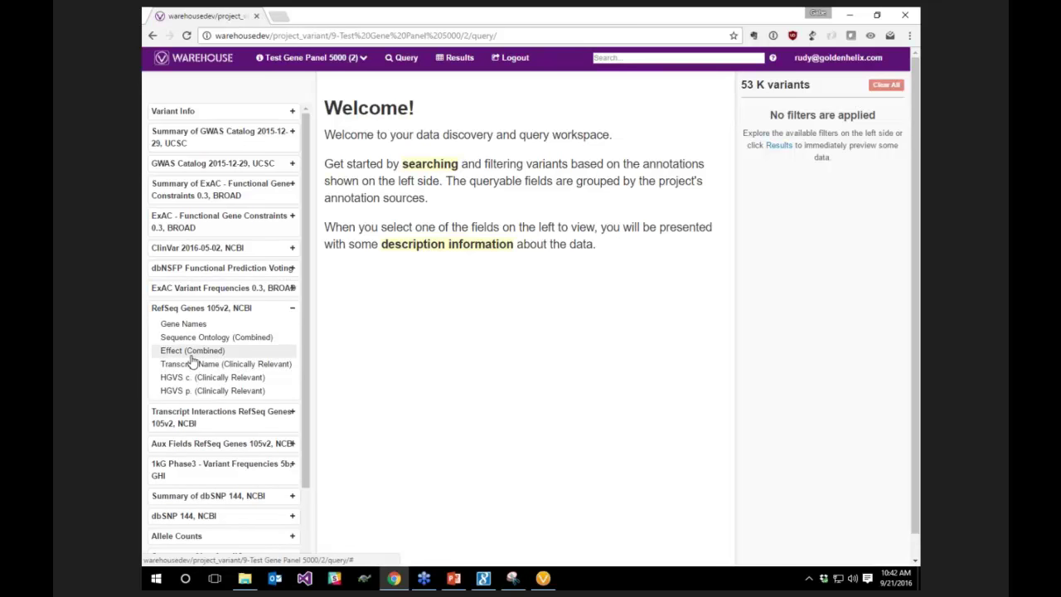
{"action": "left_click", "coordinate": [191, 354]}
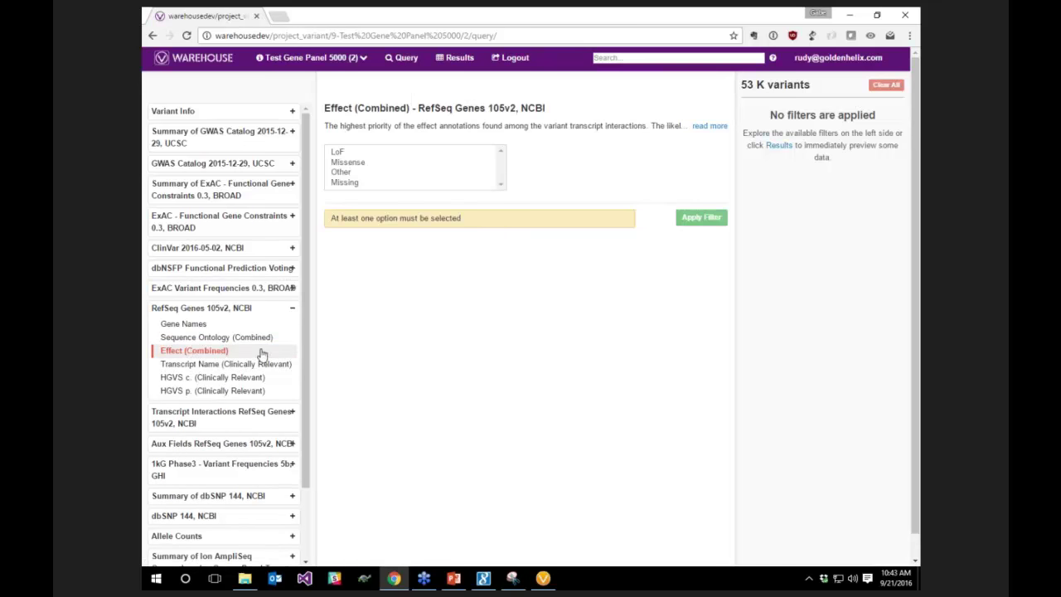
{"action": "left_click", "coordinate": [336, 152]}
{"action": "left_click", "coordinate": [341, 164], "text": "shift"}
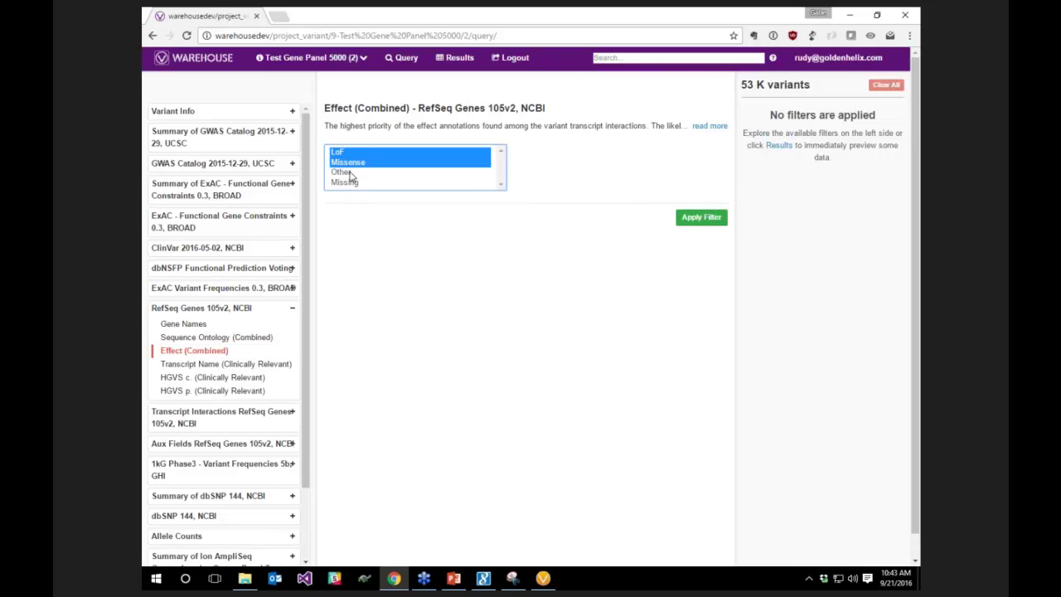
{"action": "left_click", "coordinate": [701, 219]}
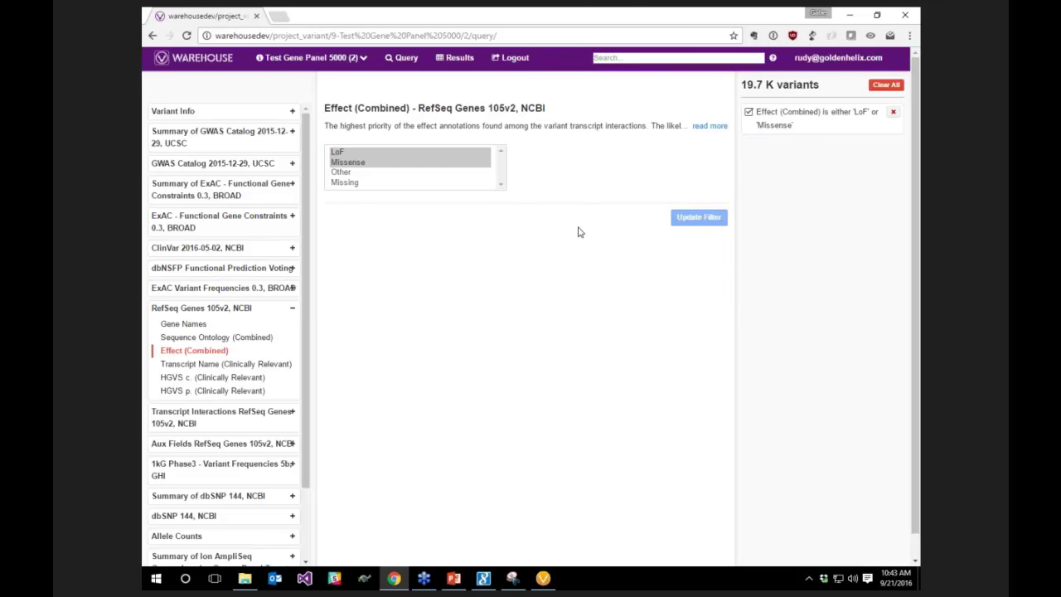
Limit ExAC adjusted allele frequency (AF_Adj) to at most 0.01 or missing
{"action": "left_click", "coordinate": [179, 289]}
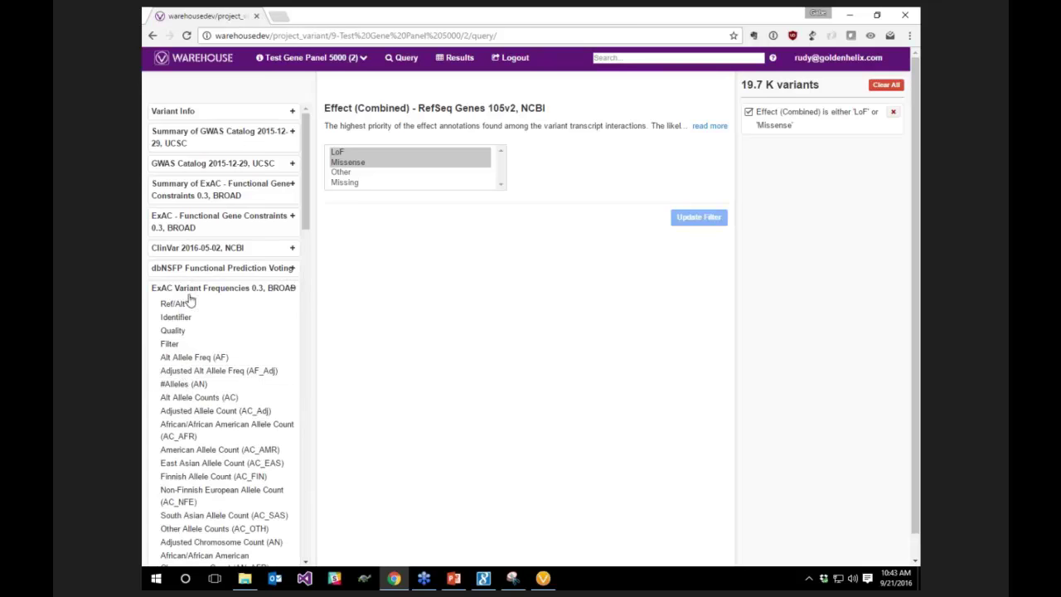
{"action": "left_click", "coordinate": [190, 371]}
{"action": "left_click", "coordinate": [474, 173]}
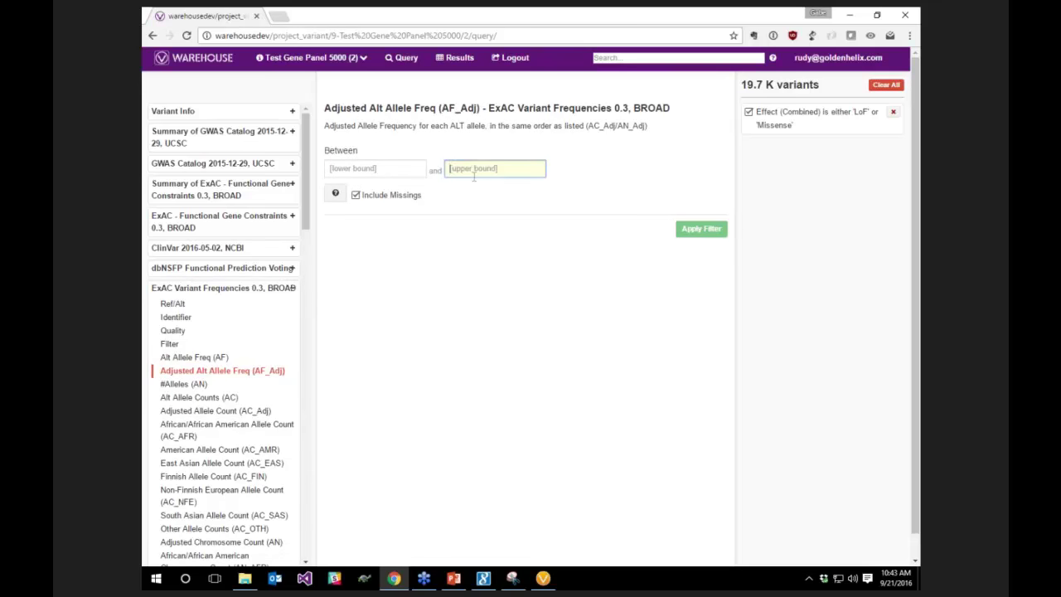
{"action": "type", "text": "0.01"}
{"action": "left_click", "coordinate": [696, 229]}
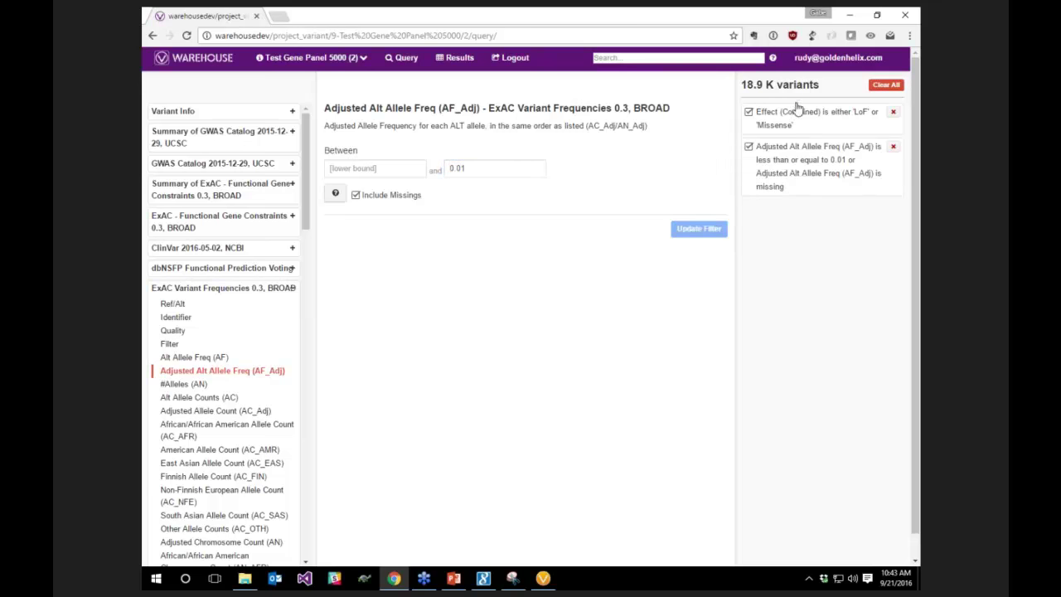
{"action": "left_click", "coordinate": [291, 289]}
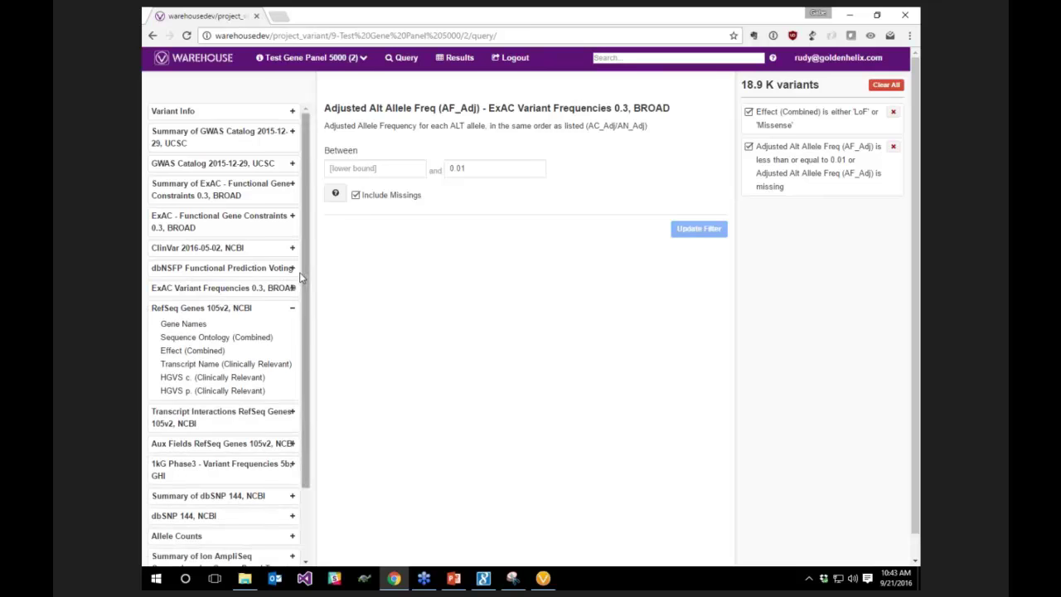
{"action": "left_click", "coordinate": [291, 308]}
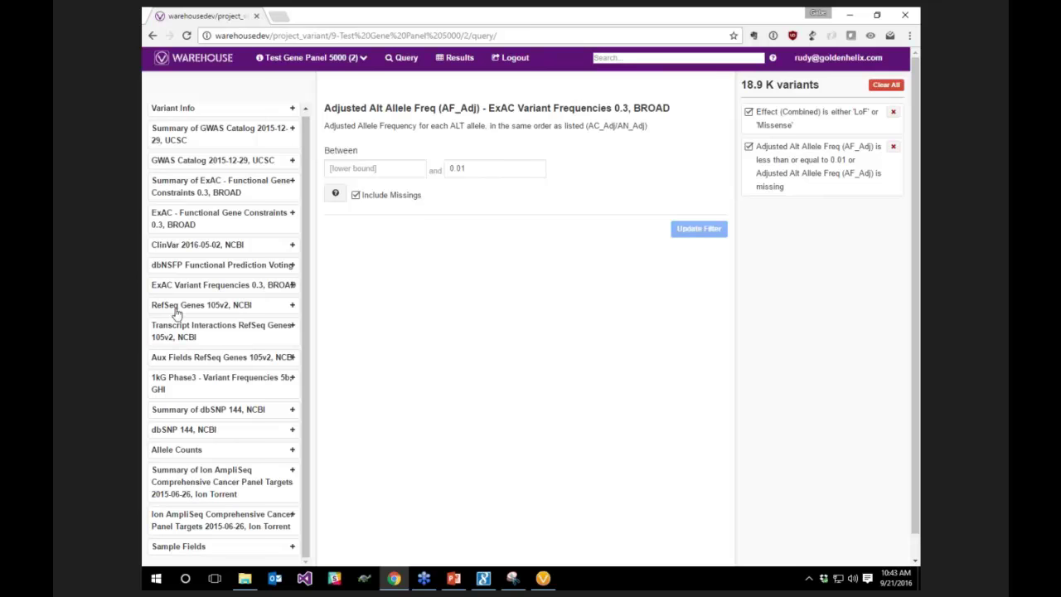
{"action": "scroll", "coordinate": [199, 207], "scroll_direction": "up", "scroll_amount": 1}
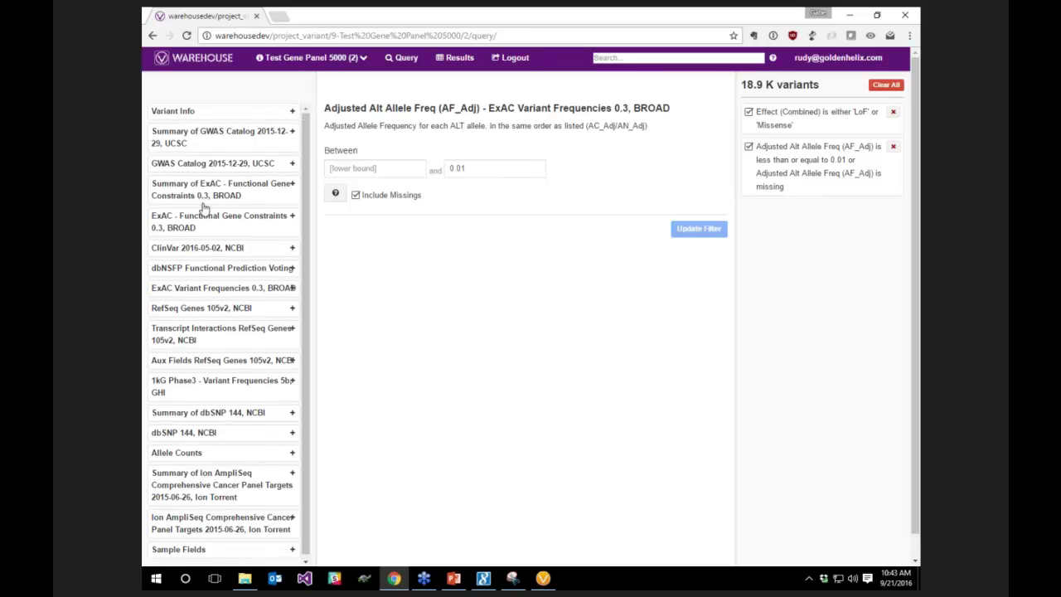
{"action": "left_click", "coordinate": [186, 268]}
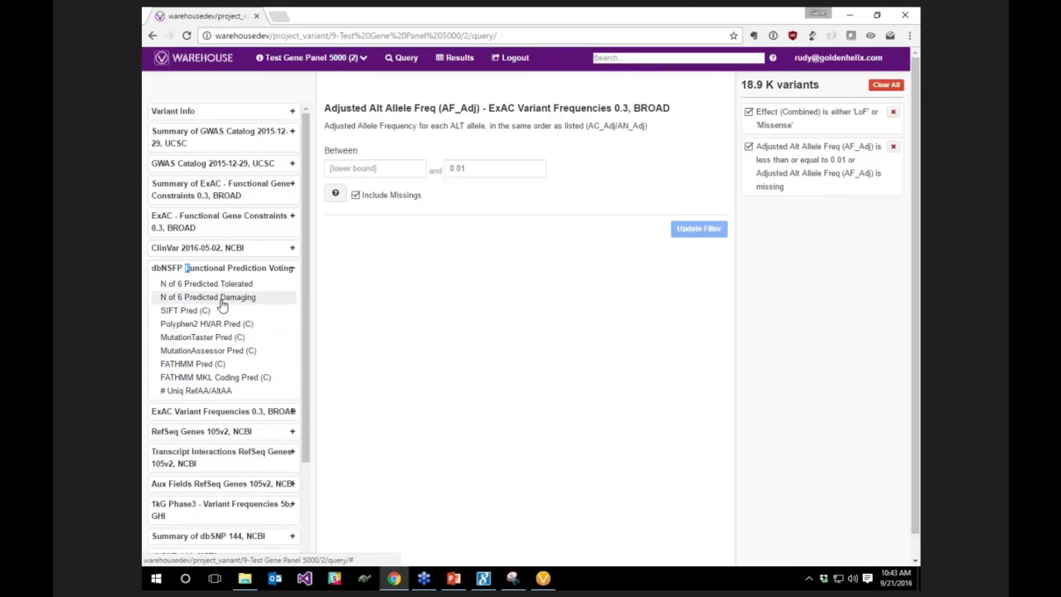
Keep variants with 3, 4, 5 or 6 of 6 predicted damaging, or Missing votes
{"action": "left_click", "coordinate": [221, 300]}
{"action": "left_click", "coordinate": [370, 183]}
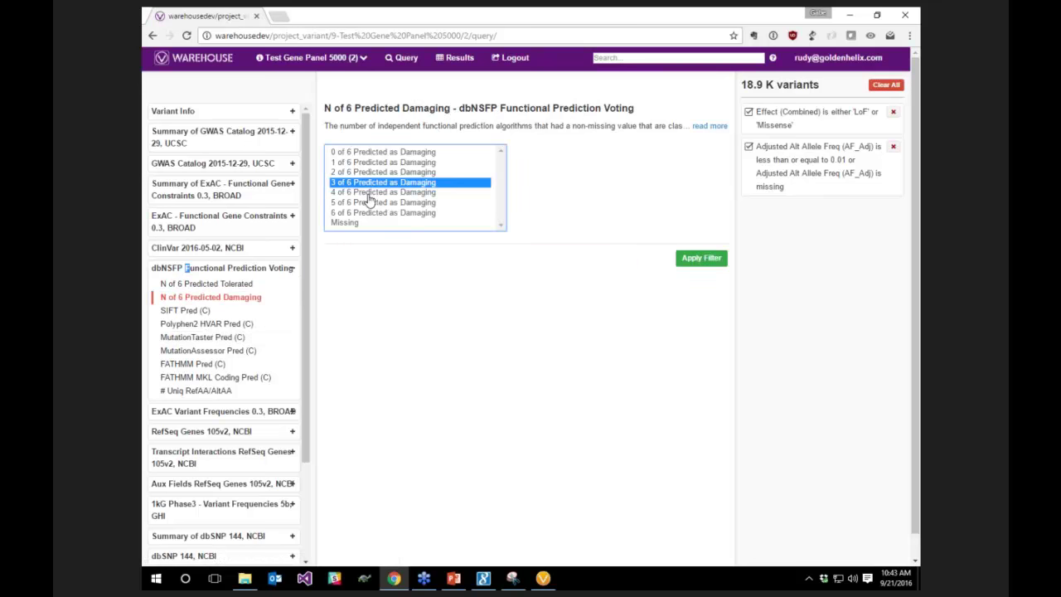
{"action": "left_click", "coordinate": [368, 193], "text": "shift"}
{"action": "left_click", "coordinate": [367, 203], "text": "shift"}
{"action": "left_click", "coordinate": [368, 193], "text": "shift"}
{"action": "left_click", "coordinate": [366, 203], "text": "shift"}
{"action": "left_click", "coordinate": [351, 222], "text": "shift"}
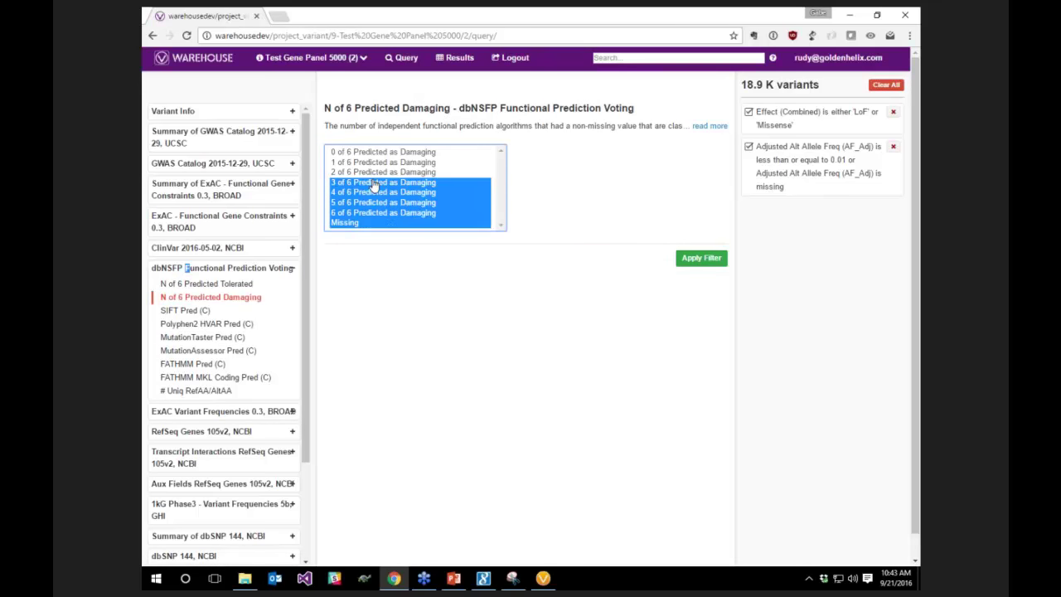
{"action": "left_click", "coordinate": [701, 257]}
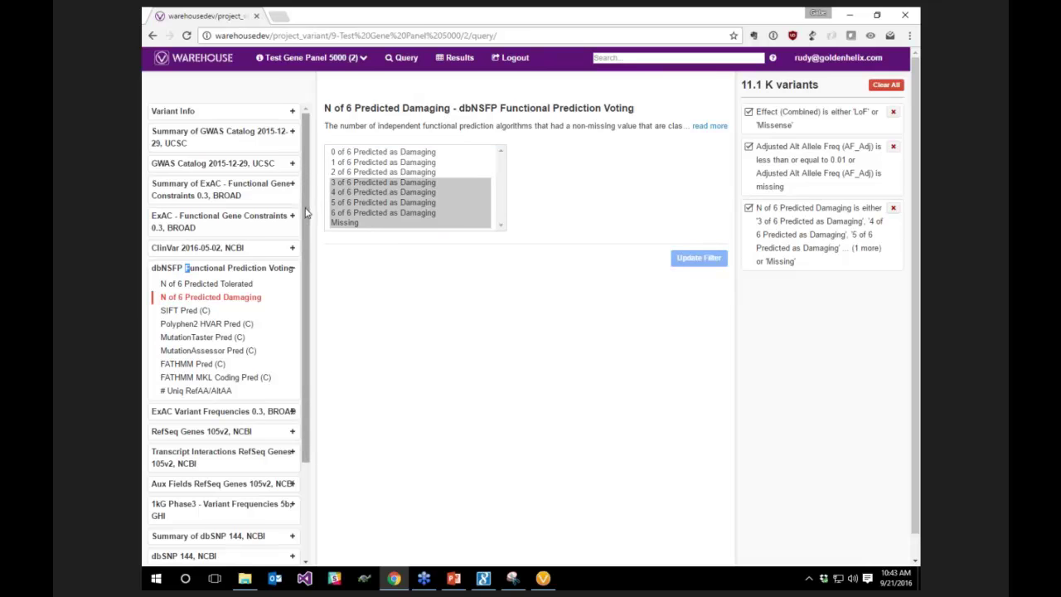
Expand the sample fields and open the Zygosity filter
{"action": "scroll", "coordinate": [302, 276], "scroll_direction": "down", "scroll_amount": 1}
{"action": "scroll", "coordinate": [303, 276], "scroll_direction": "down", "scroll_amount": 3}
{"action": "left_click", "coordinate": [225, 545]}
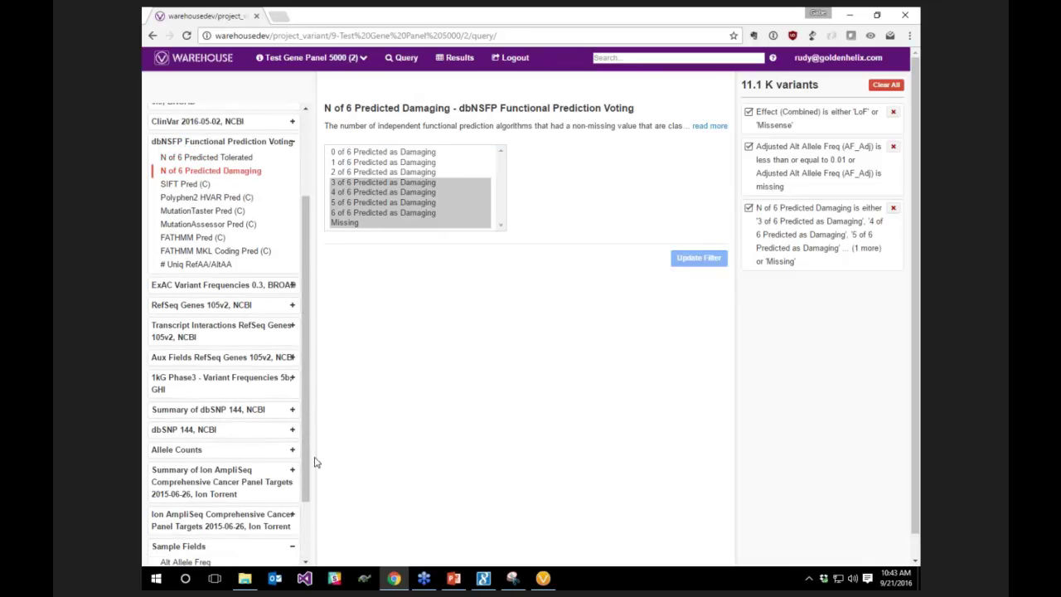
{"action": "scroll", "coordinate": [306, 458], "scroll_direction": "down", "scroll_amount": 2}
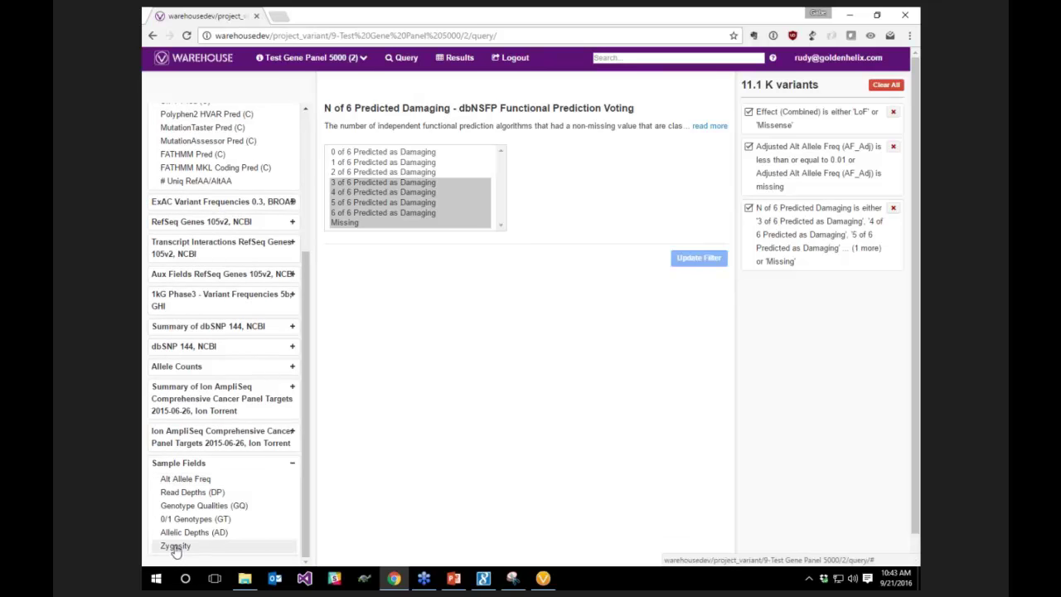
{"action": "left_click", "coordinate": [175, 547]}
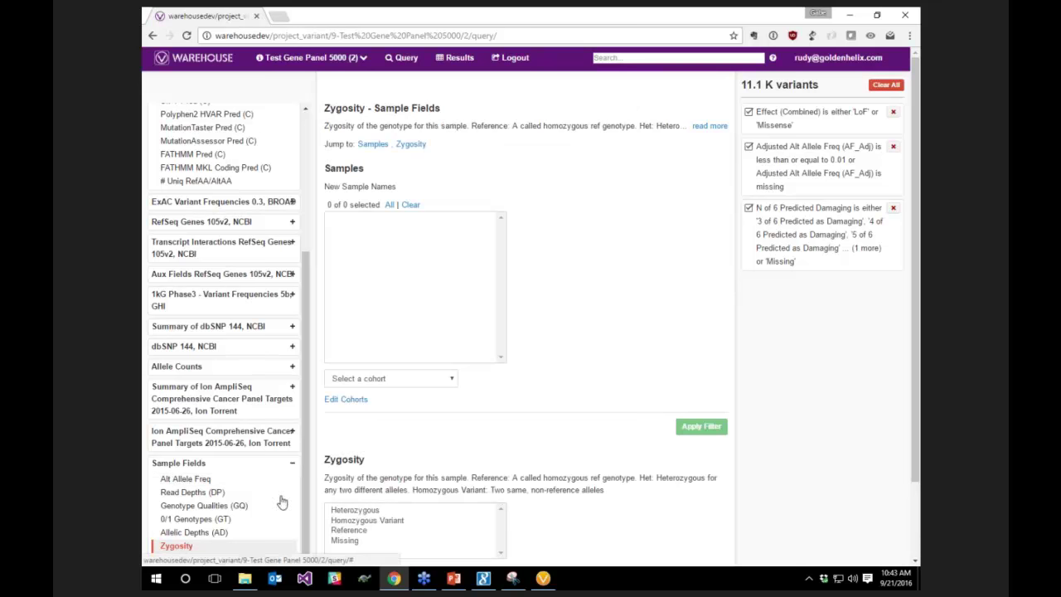
Require Heterozygous or Homozygous Variant in Myloid Cancer Samples, then open Results' export options
{"action": "left_click", "coordinate": [358, 524]}
{"action": "left_click", "coordinate": [357, 467], "text": "ctrl"}
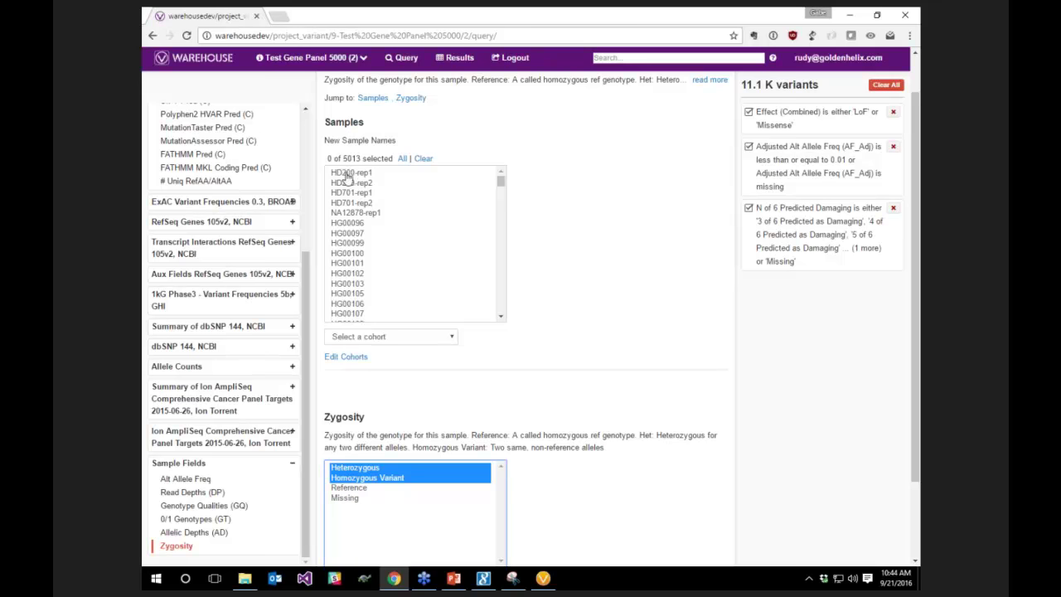
{"action": "left_click", "coordinate": [399, 338]}
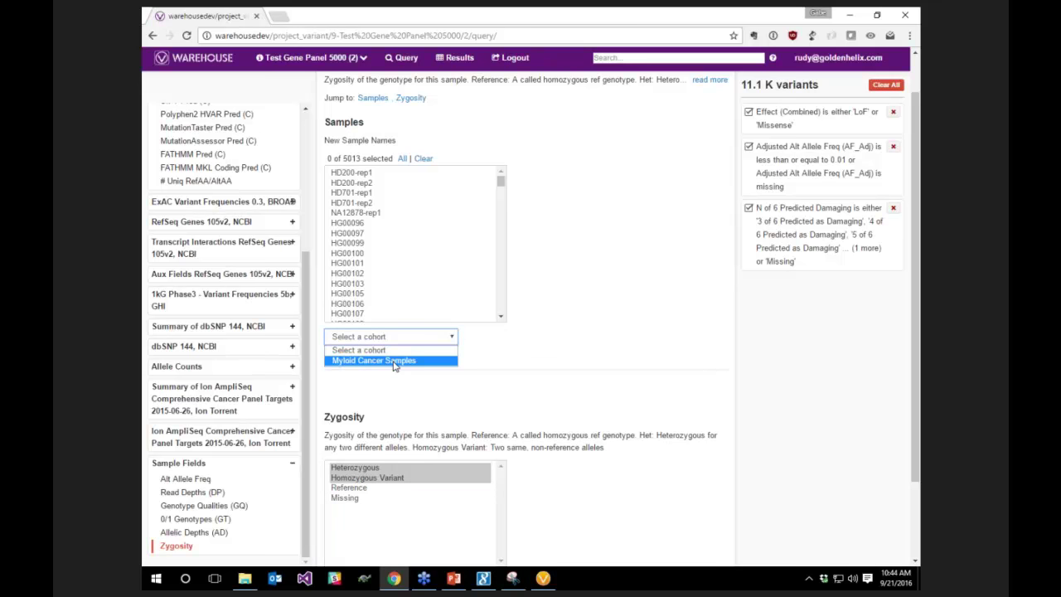
{"action": "left_click", "coordinate": [395, 362]}
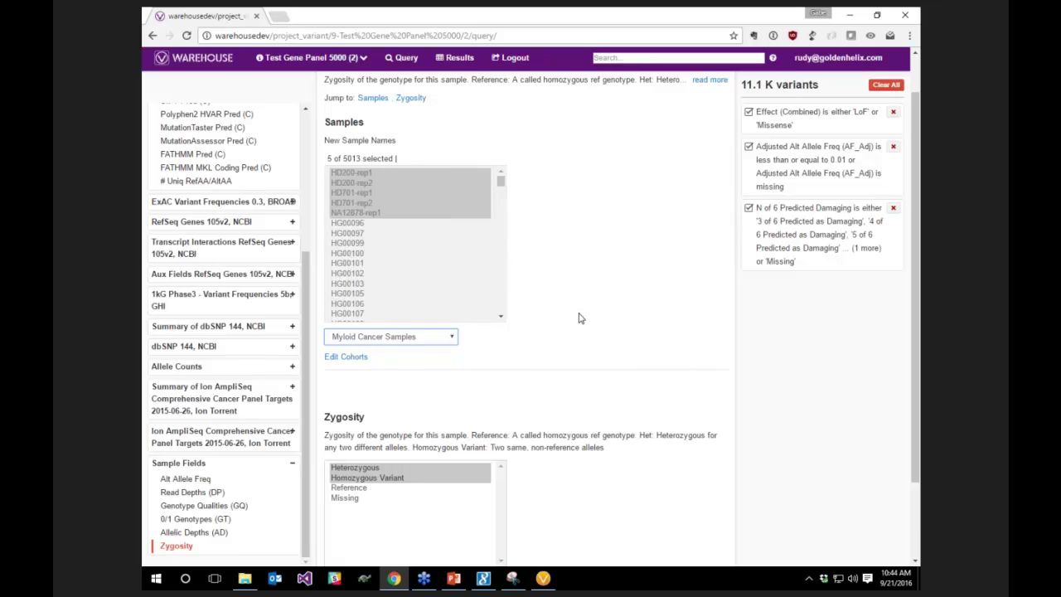
{"action": "scroll", "coordinate": [580, 319], "scroll_direction": "down", "scroll_amount": 2}
{"action": "scroll", "coordinate": [580, 319], "scroll_direction": "down", "scroll_amount": 1}
{"action": "left_click", "coordinate": [699, 495]}
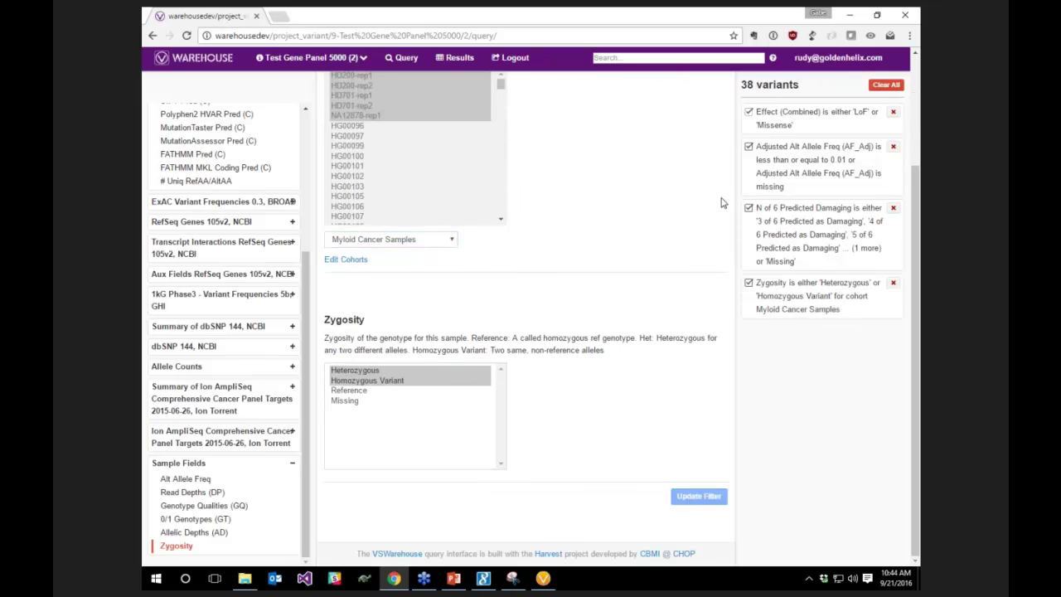
{"action": "left_click", "coordinate": [452, 61]}
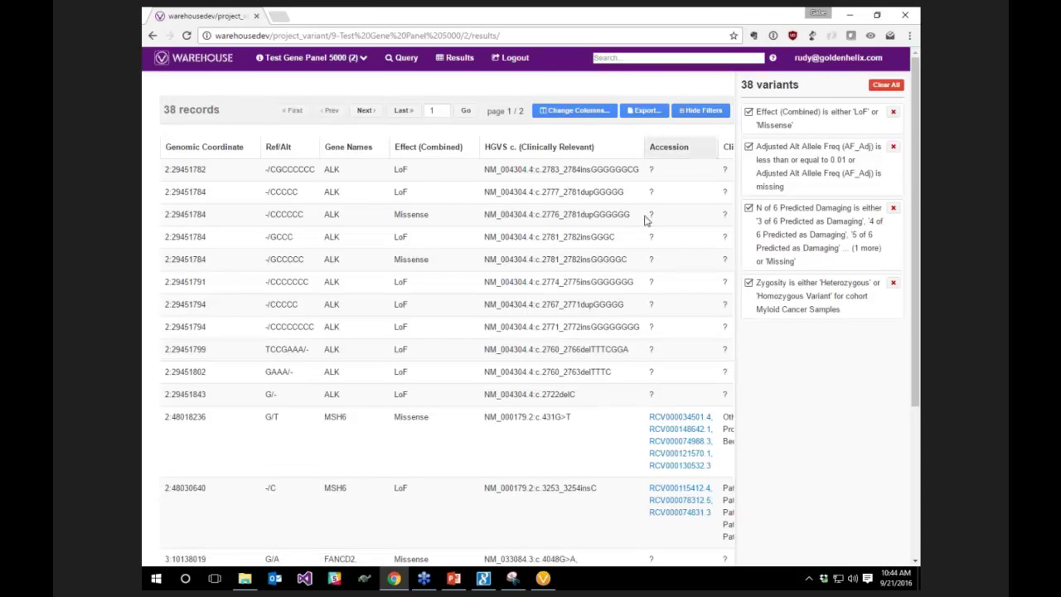
{"action": "left_click", "coordinate": [646, 111]}
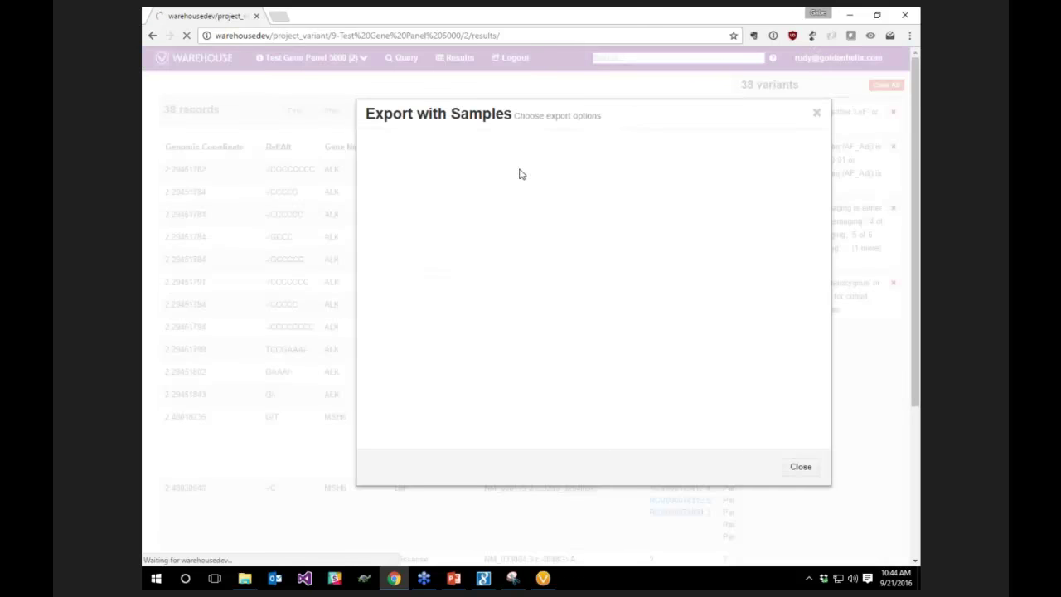
Set the export format to Excel and the cohort to Myloid Cancer Samples
{"action": "left_click", "coordinate": [395, 212]}
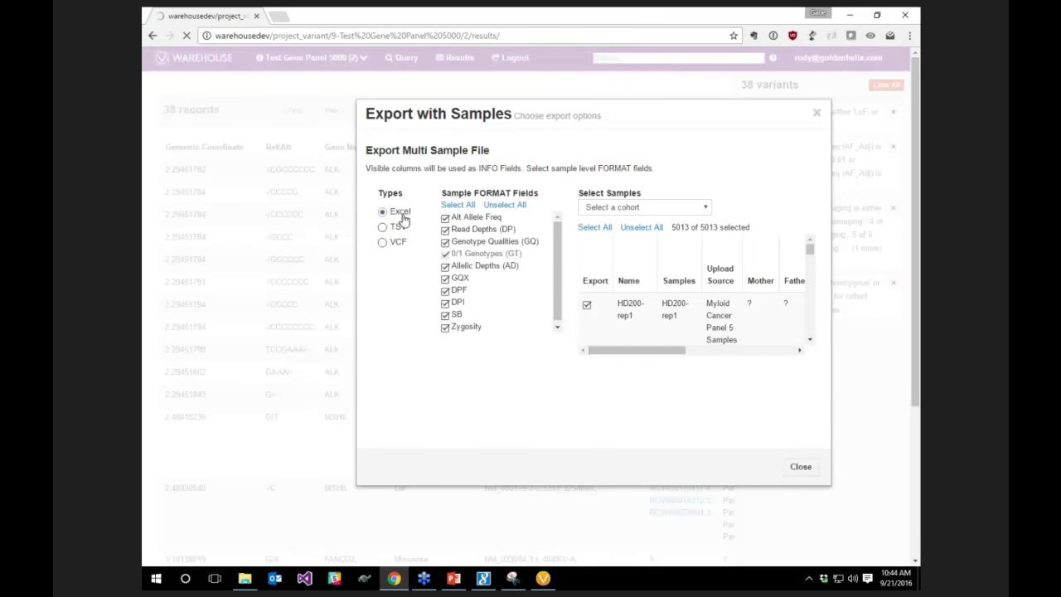
{"action": "left_click", "coordinate": [613, 208]}
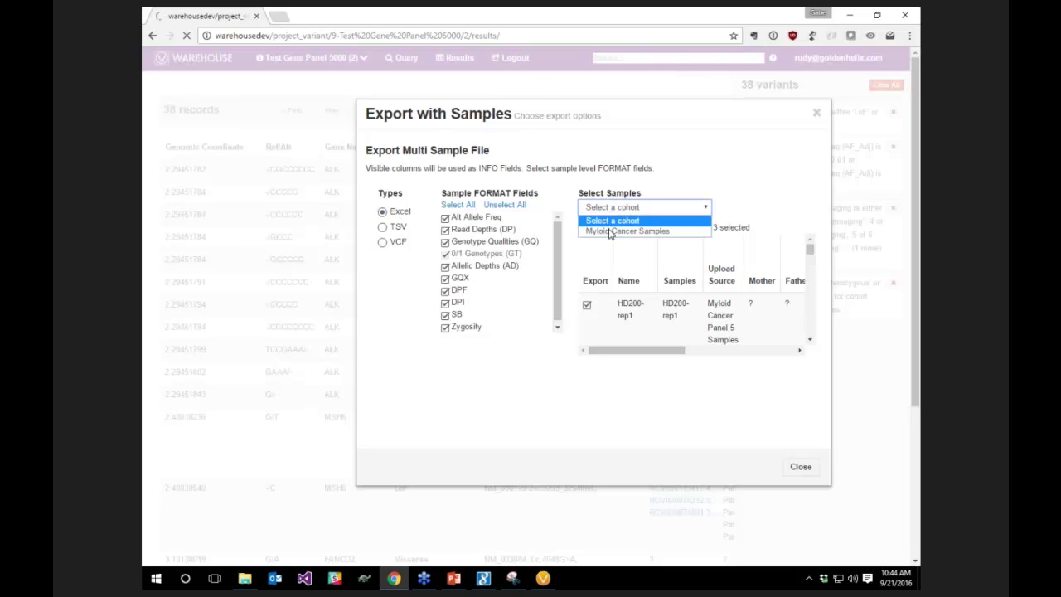
{"action": "left_click", "coordinate": [613, 231]}
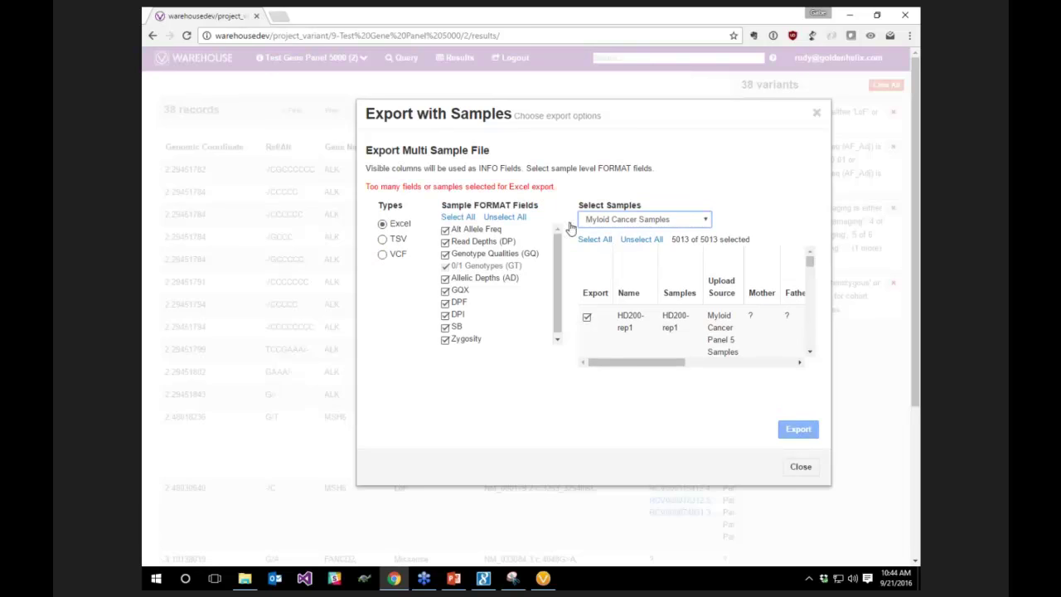
{"action": "left_click", "coordinate": [621, 220]}
{"action": "left_click", "coordinate": [618, 233]}
{"action": "left_click", "coordinate": [622, 208]}
{"action": "left_click", "coordinate": [618, 238]}
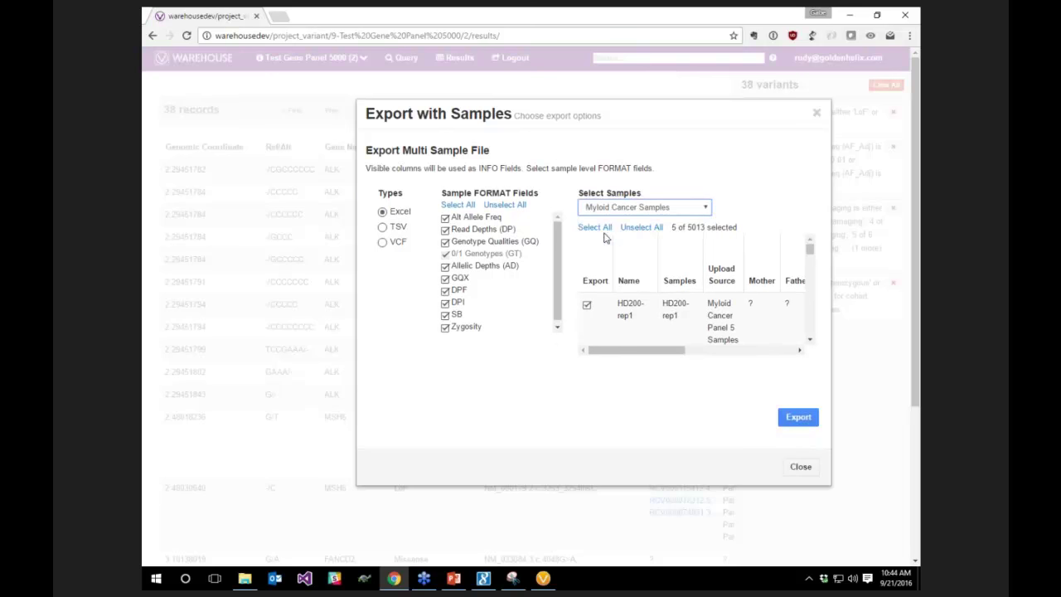
Keep only Genotype Qualities and Alt Allele Freq sample fields and start the export
{"action": "left_click", "coordinate": [504, 205]}
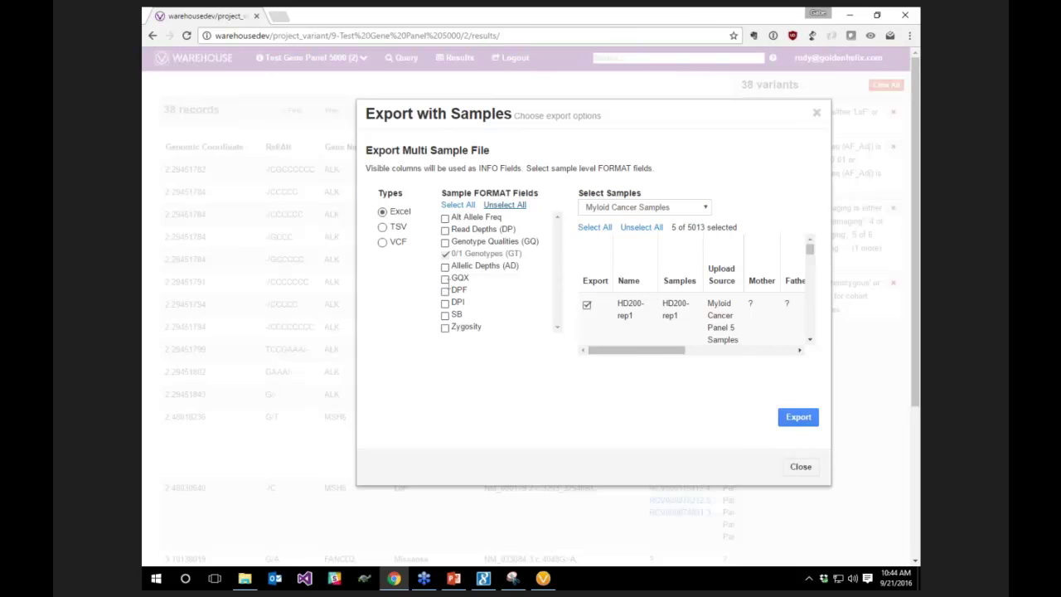
{"action": "left_click", "coordinate": [446, 241]}
{"action": "left_click", "coordinate": [445, 217]}
{"action": "left_click", "coordinate": [794, 417]}
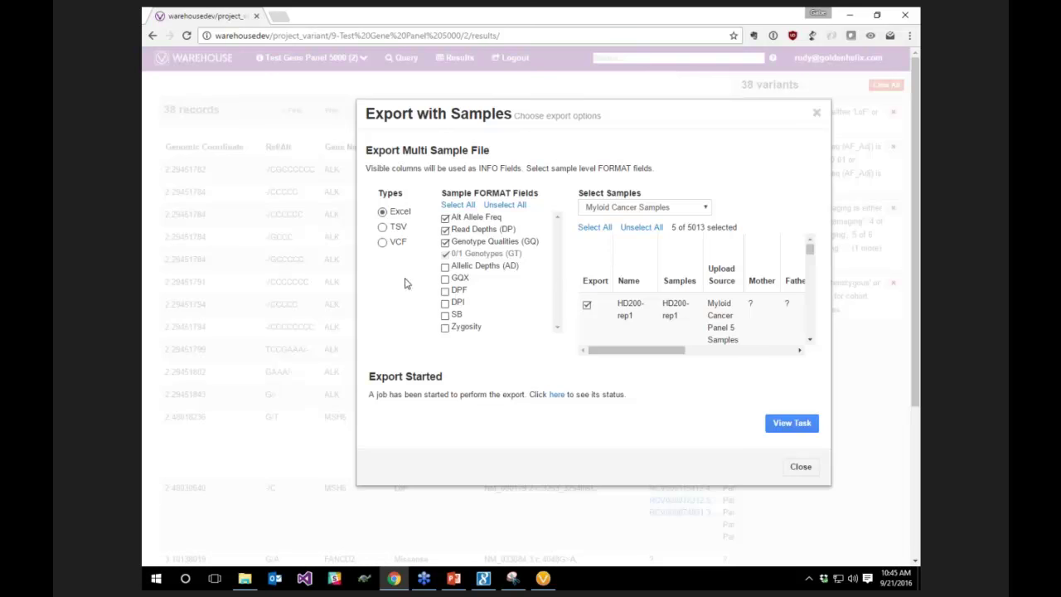
Download the finished '5 Samples of Test Gene Panel 5000' workbook and save it to Downloads
{"action": "left_click", "coordinate": [556, 394]}
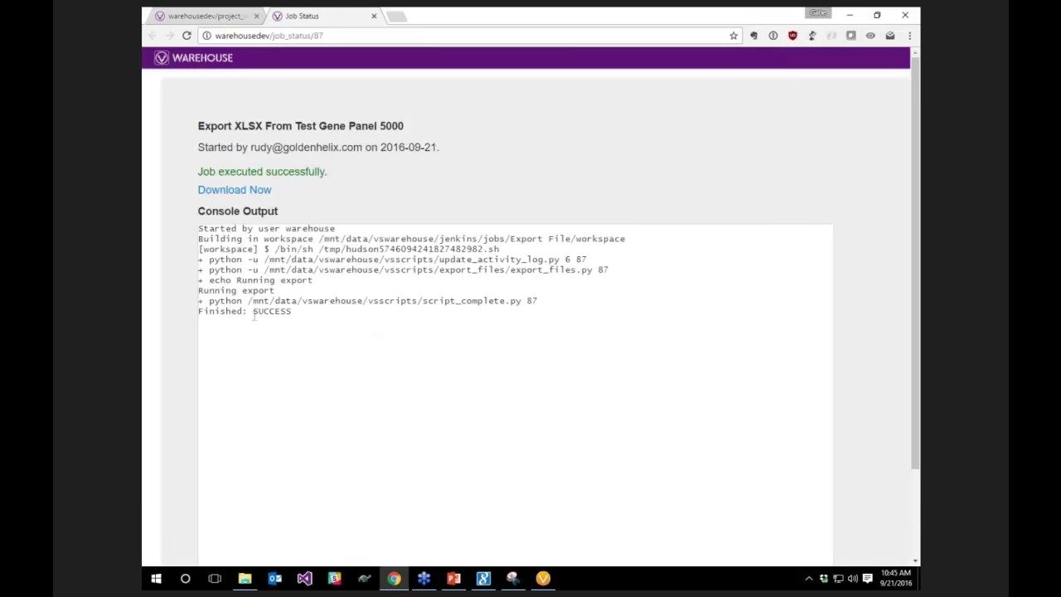
{"action": "left_click", "coordinate": [235, 191]}
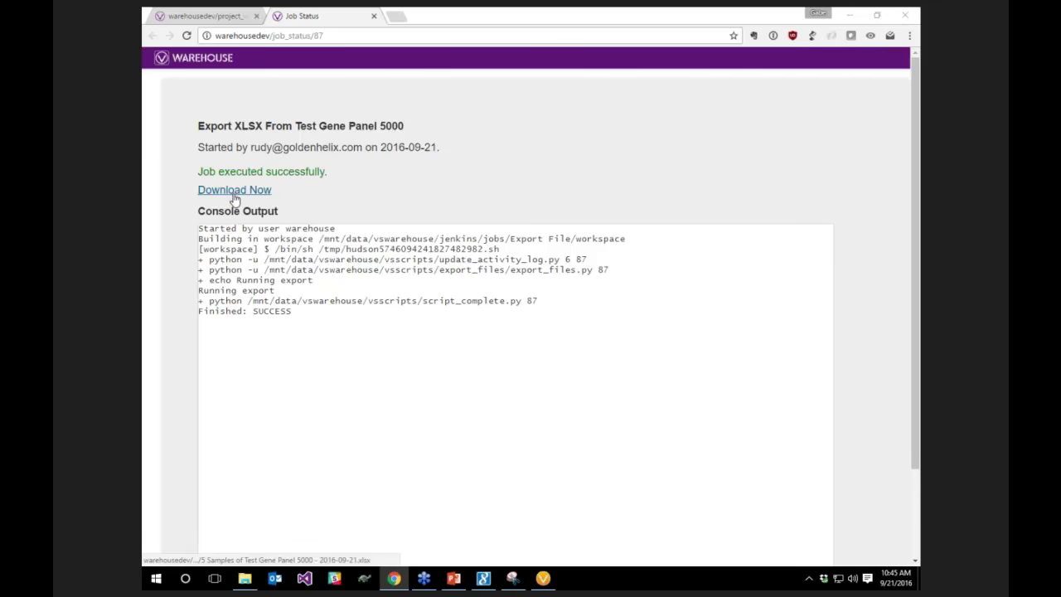
{"action": "left_click", "coordinate": [522, 353]}
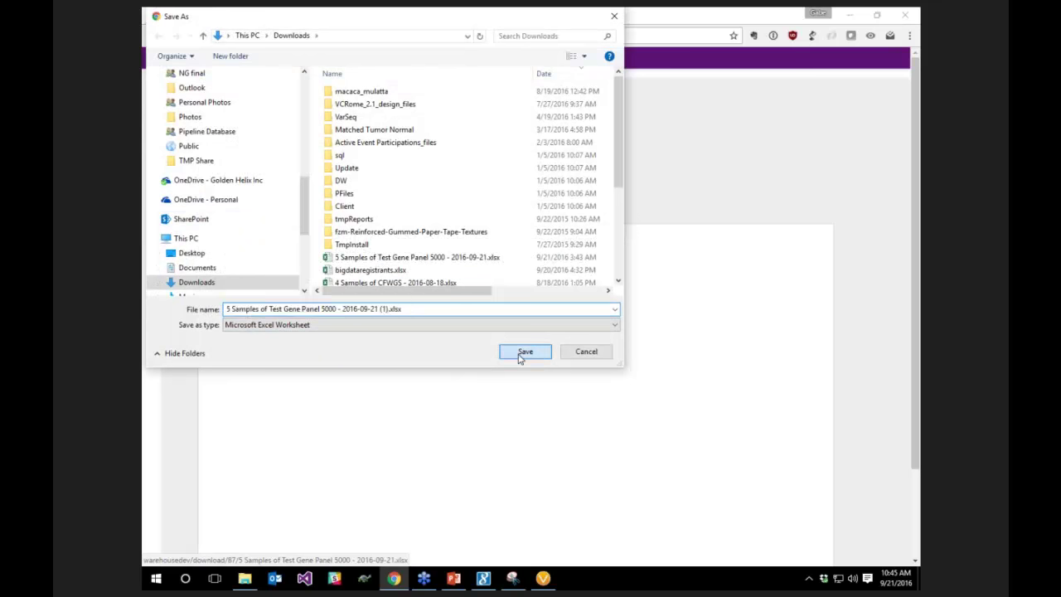
{"action": "left_click", "coordinate": [207, 557]}
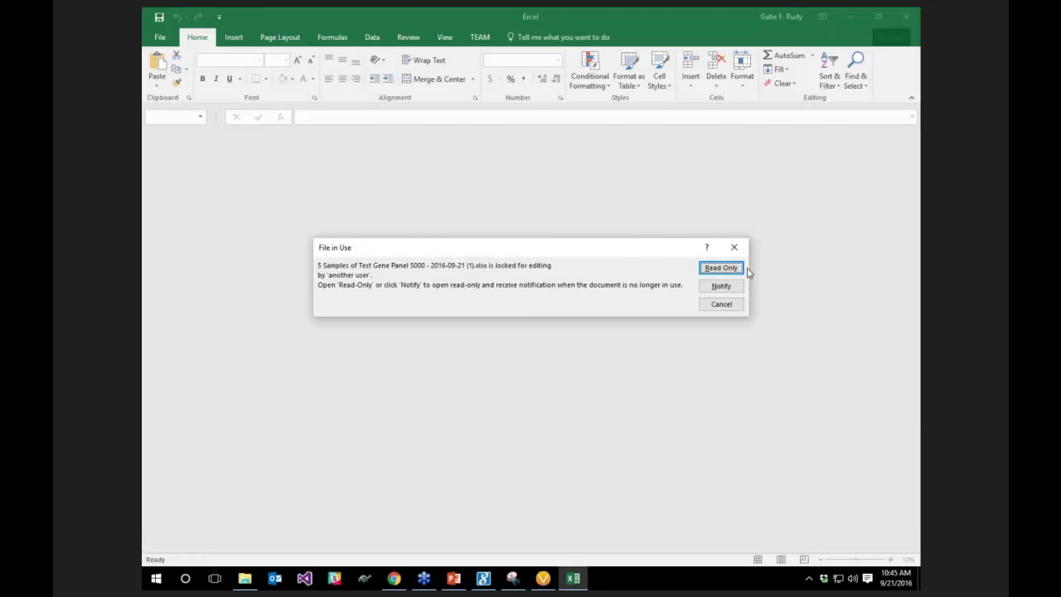
Open the workbook read-only, scan across the per-sample columns, then minimize Excel
{"action": "left_click", "coordinate": [721, 268]}
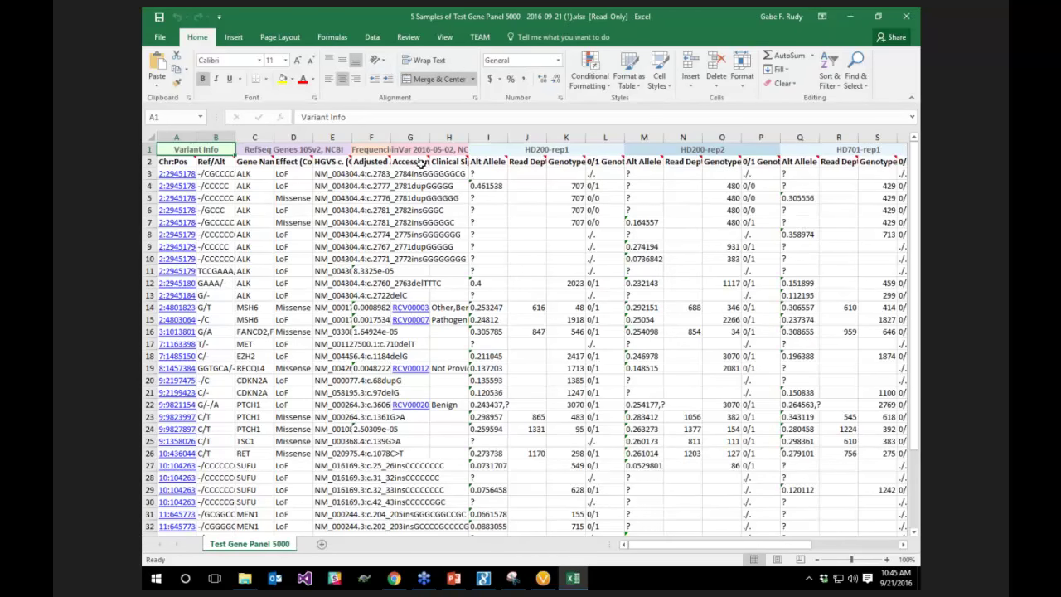
{"action": "left_click_drag", "start_coordinate": [654, 550], "coordinate": [775, 551]}
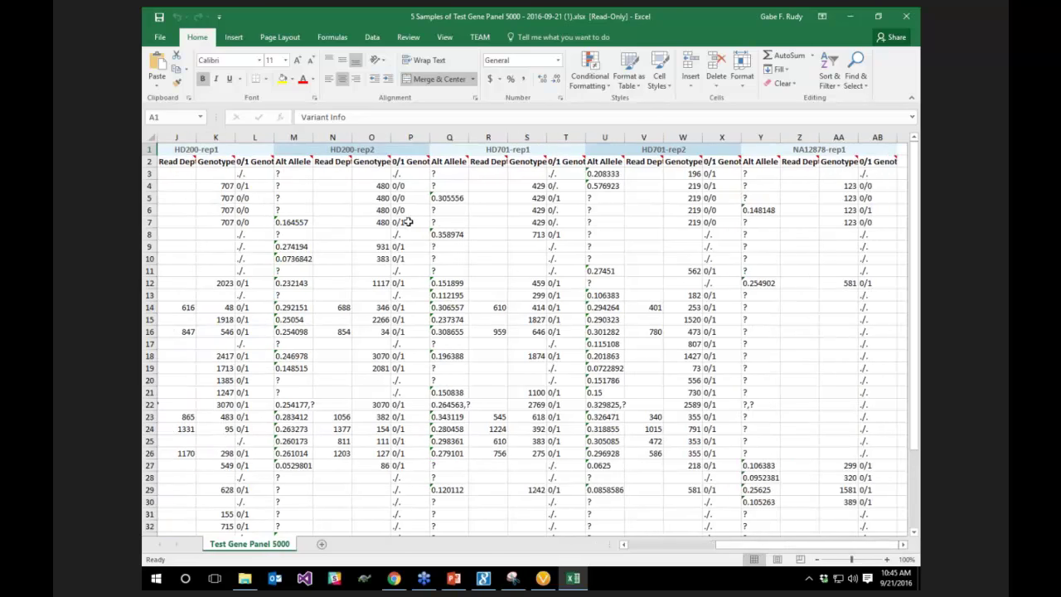
{"action": "scroll", "coordinate": [405, 223], "scroll_direction": "down", "scroll_amount": 10}
{"action": "scroll", "coordinate": [403, 223], "scroll_direction": "up", "scroll_amount": 10}
{"action": "left_click", "coordinate": [843, 19]}
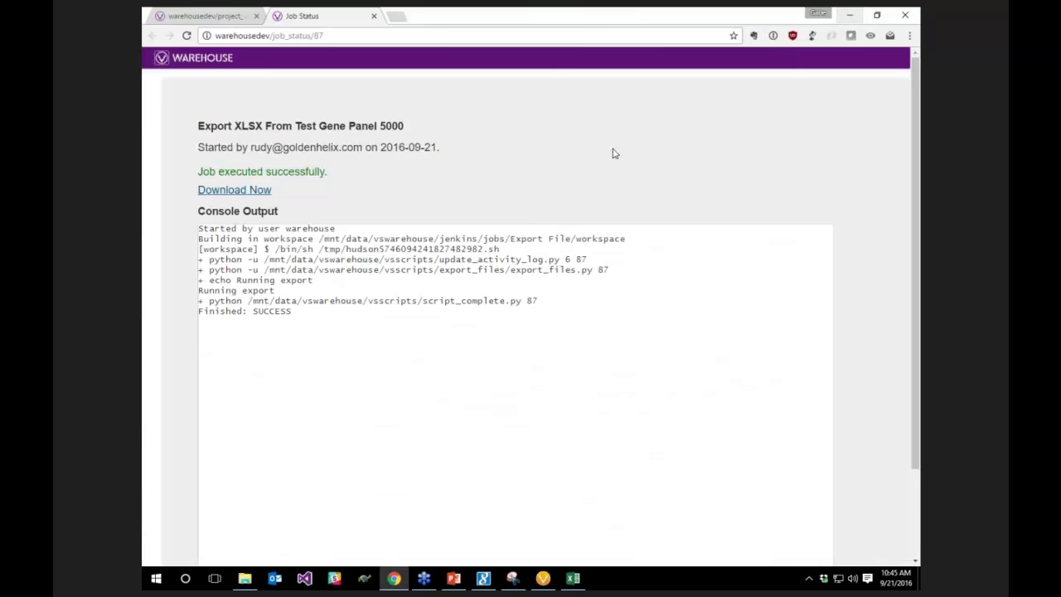
Minimize Chrome, return to PowerPoint and start the slide show from the next slide
{"action": "left_click", "coordinate": [850, 16]}
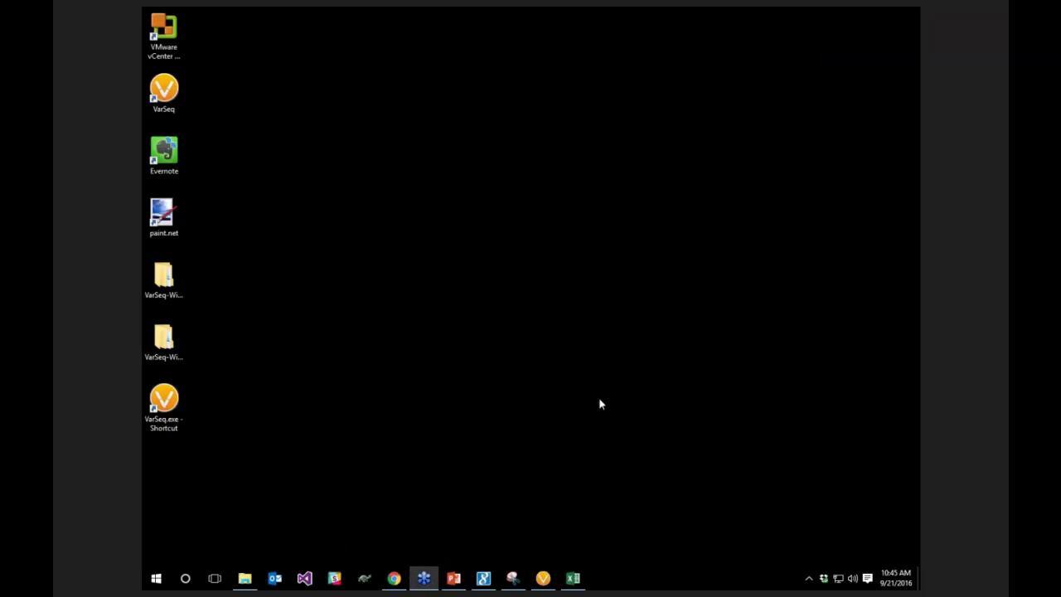
{"action": "left_click", "coordinate": [453, 577]}
{"action": "key", "text": "Down"}
{"action": "left_click", "coordinate": [789, 560]}
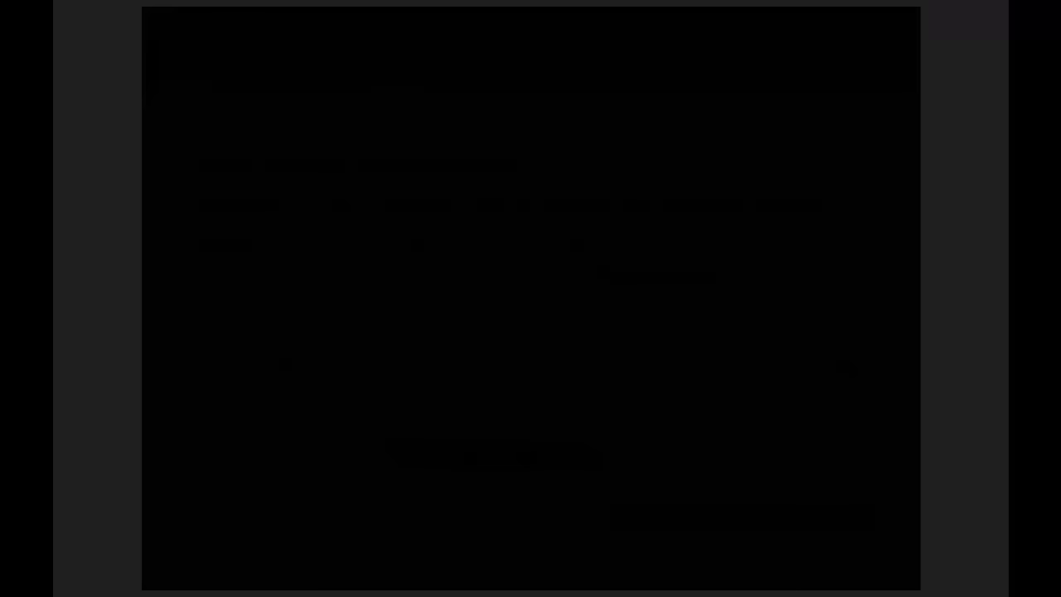